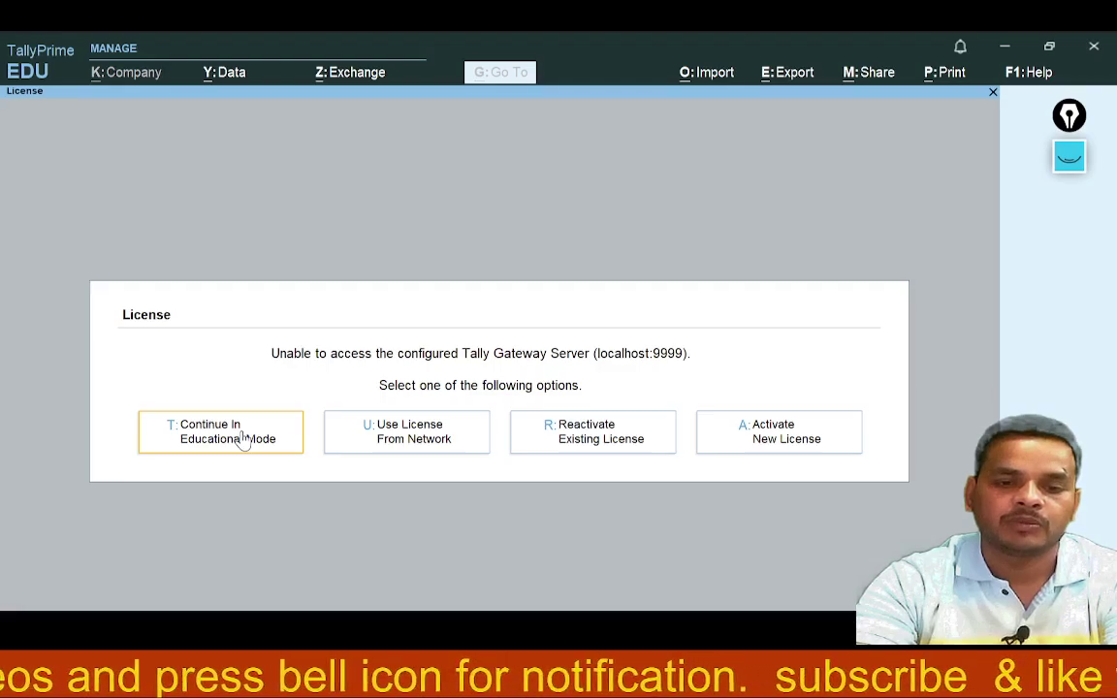
# Continue in Educational Mode and start creating a new company
pyautogui.click(243, 436)
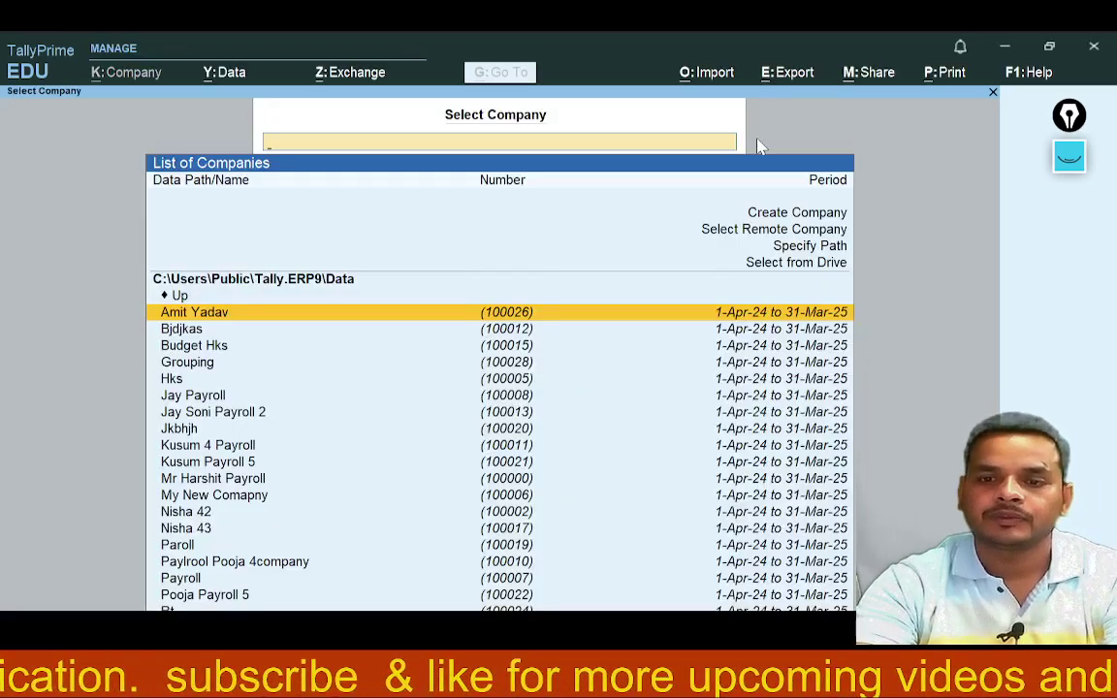
pyautogui.press('Up')
pyautogui.press('Up')
pyautogui.press('Up')
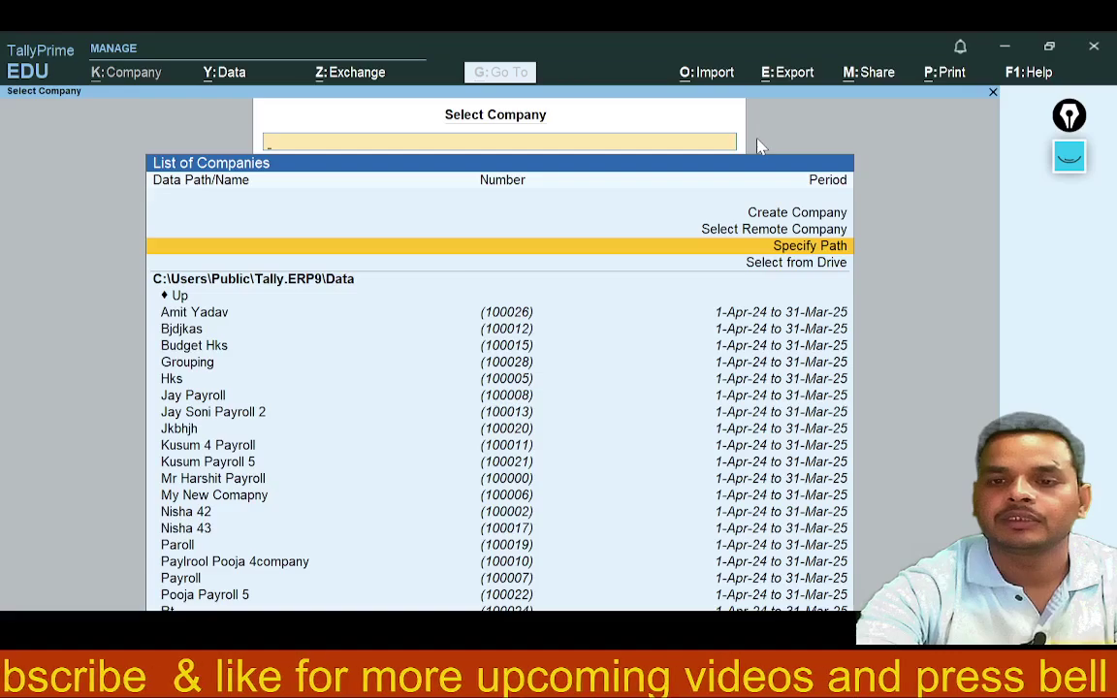
pyautogui.press('Up')
pyautogui.press('Up')
pyautogui.press('Return')
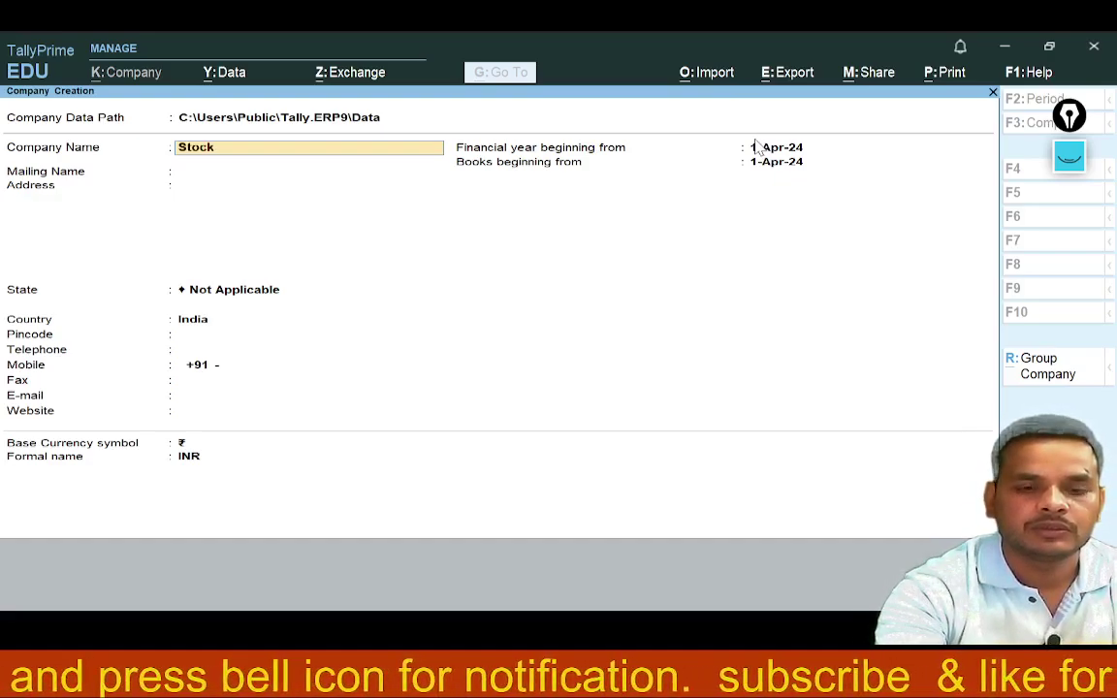
# Name the company Stock Management, use the same mailing name and leave the address blank
pyautogui.write('Managem')
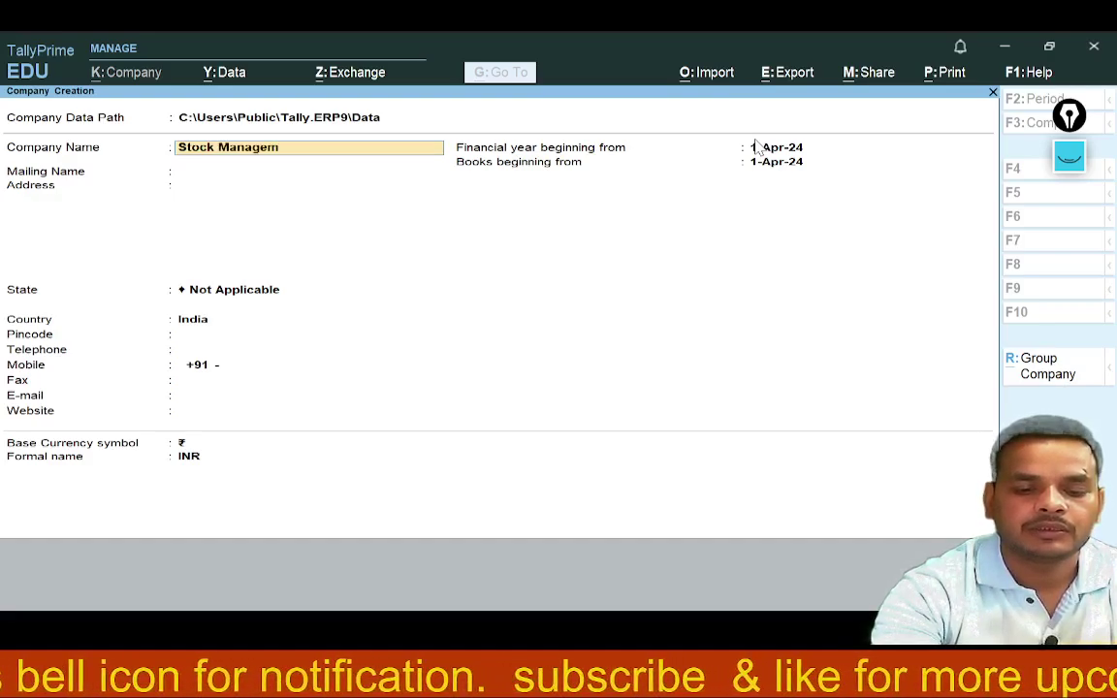
pyautogui.press('Return')
pyautogui.press('Return')
pyautogui.press('Return')
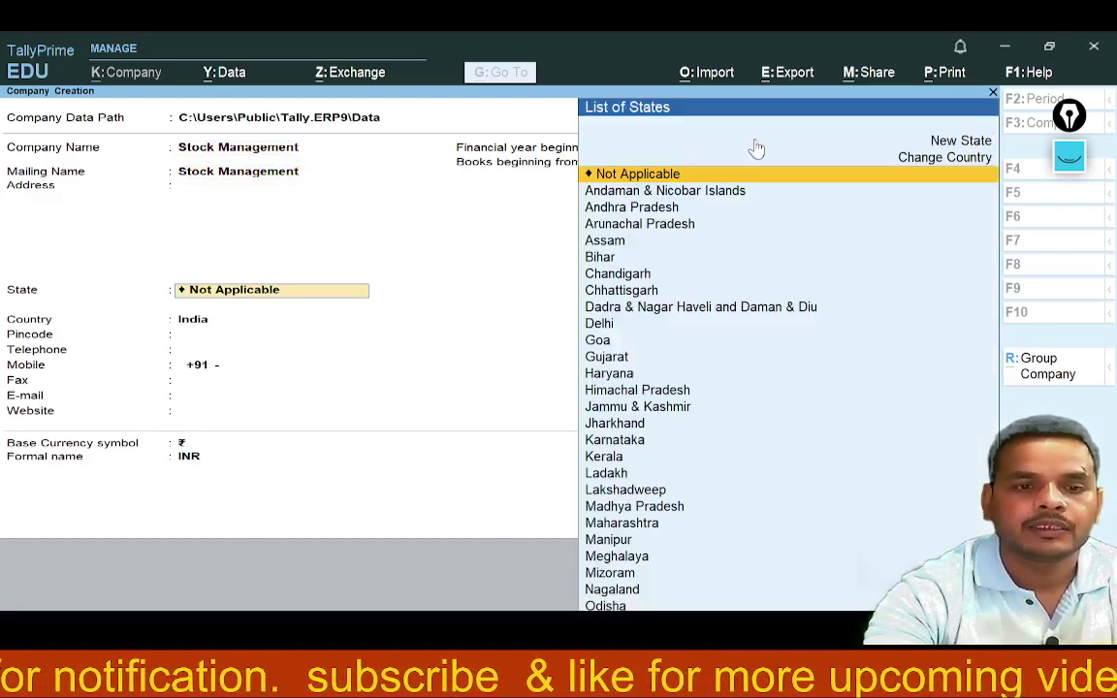
pyautogui.press('Return')
pyautogui.press('Return')
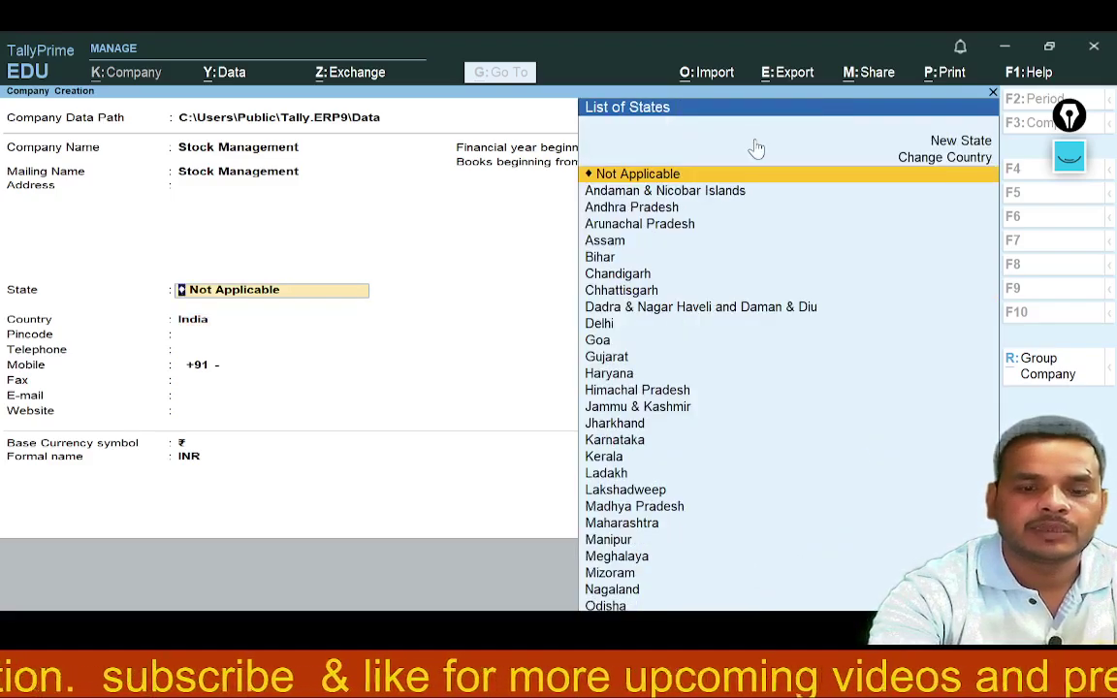
# Set the state to Uttar Pradesh, leave the contact details blank and keep 1-Apr-24 as the financial year start
pyautogui.write('Utt')
pyautogui.press('Down')
pyautogui.press('Down')
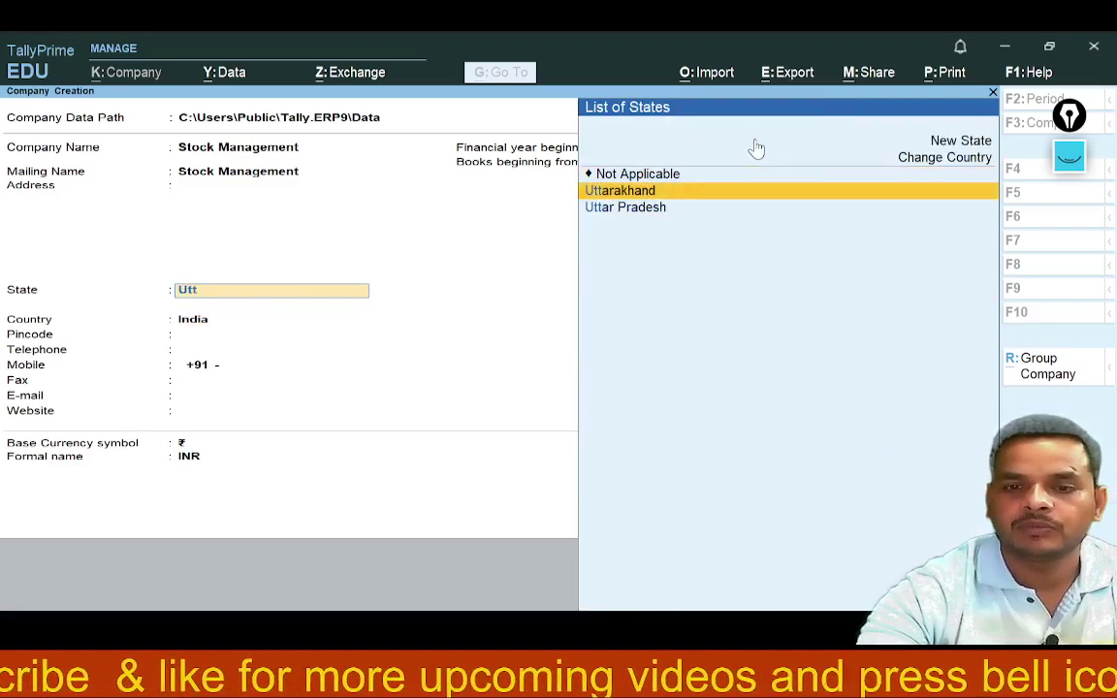
pyautogui.press('Return')
pyautogui.press('Return')
pyautogui.press('Return')
pyautogui.press('Return')
pyautogui.press('Return')
pyautogui.press('Return')
pyautogui.press('Return')
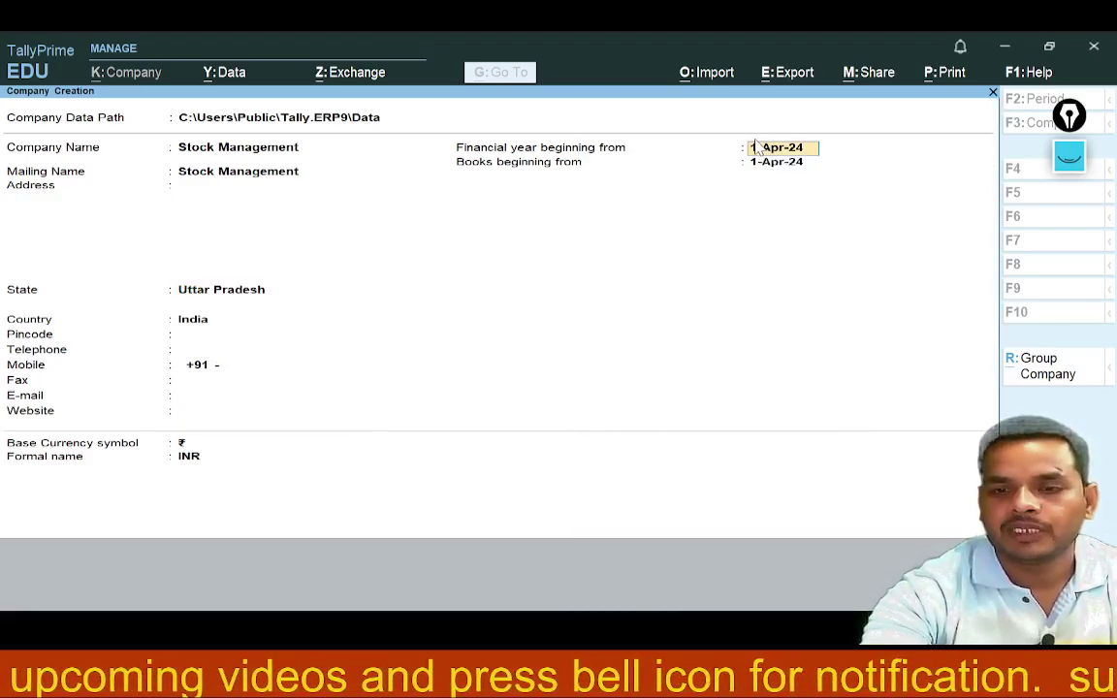
pyautogui.press('Return')
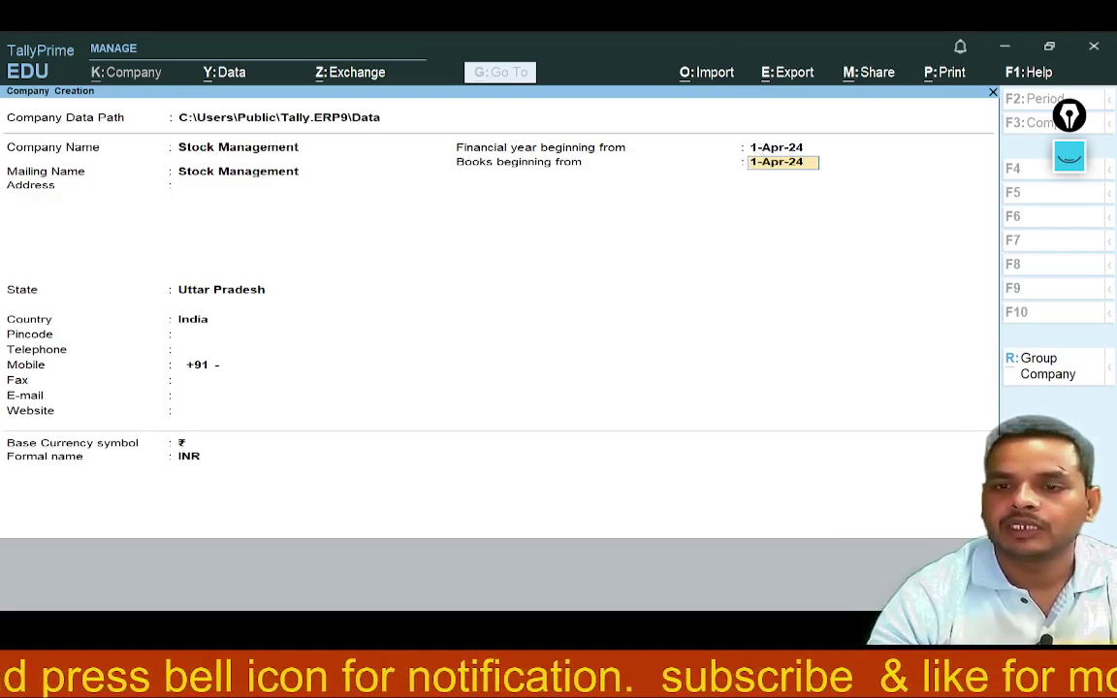
# Handwrite the financial year "1 April - 24 - 31st 2025" over the company form with the annotation pen
pyautogui.click(1068, 155)
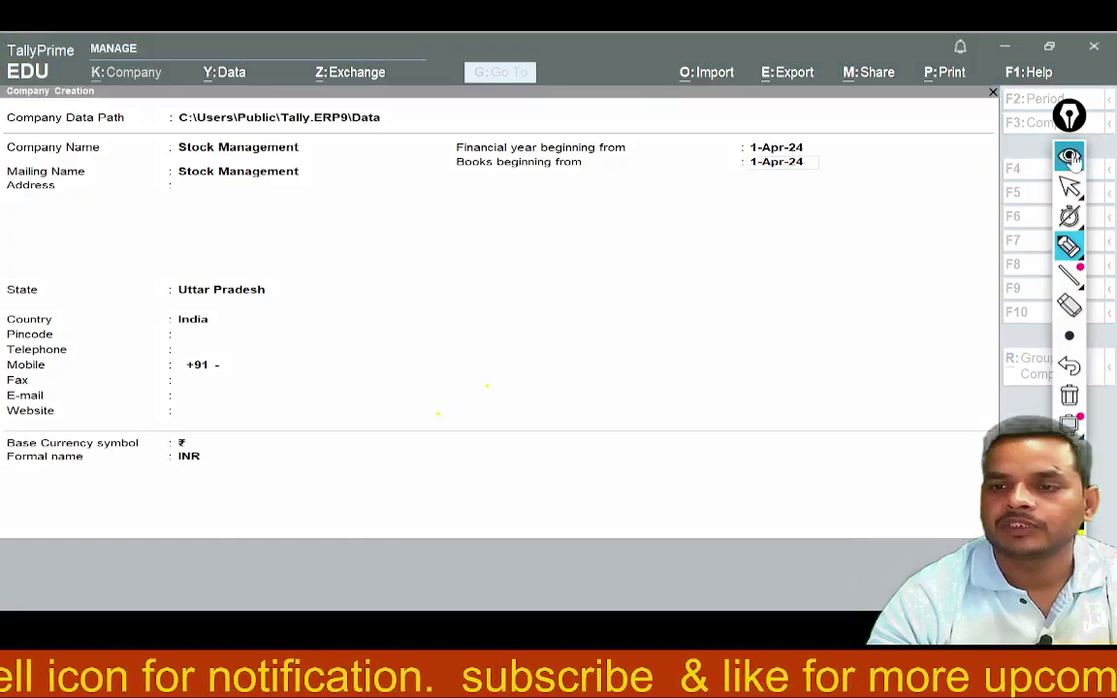
pyautogui.click(1069, 246)
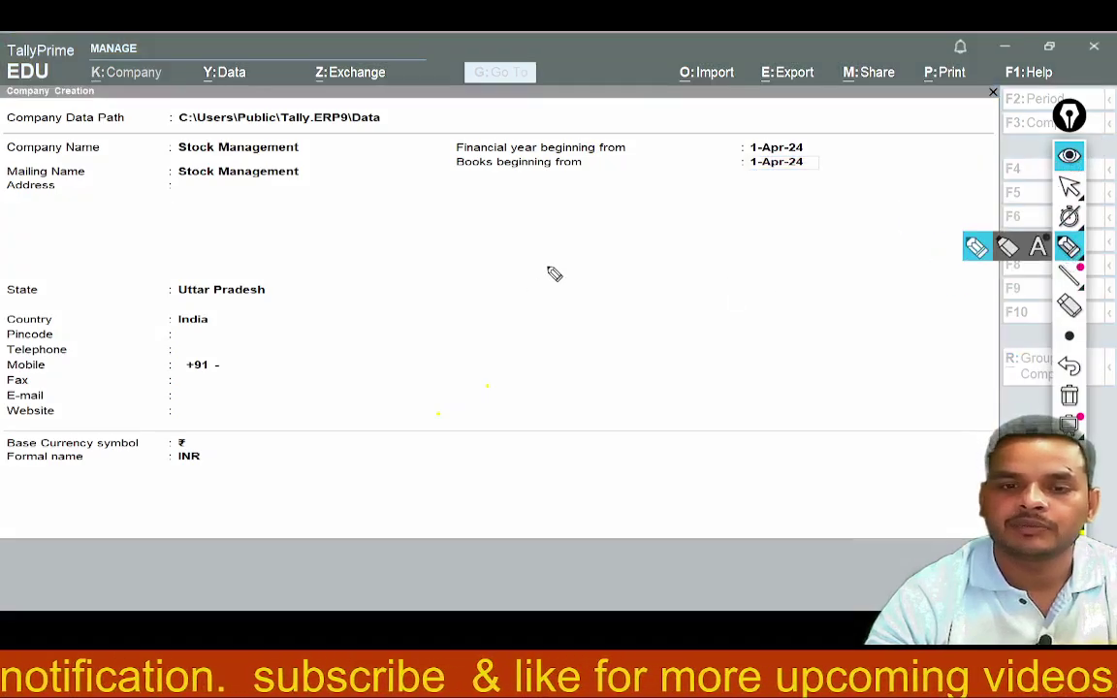
pyautogui.moveTo(506, 258); pyautogui.dragTo(511, 312)
pyautogui.moveTo(546, 275)
pyautogui.mouseDown()
pyautogui.moveTo(554, 309)
pyautogui.moveTo(598, 308)
pyautogui.moveTo(588, 291)
pyautogui.moveTo(631, 263)
pyautogui.moveTo(664, 265)
pyautogui.mouseUp()
pyautogui.moveTo(688, 226); pyautogui.dragTo(692, 269)
pyautogui.moveTo(722, 250); pyautogui.dragTo(768, 244)
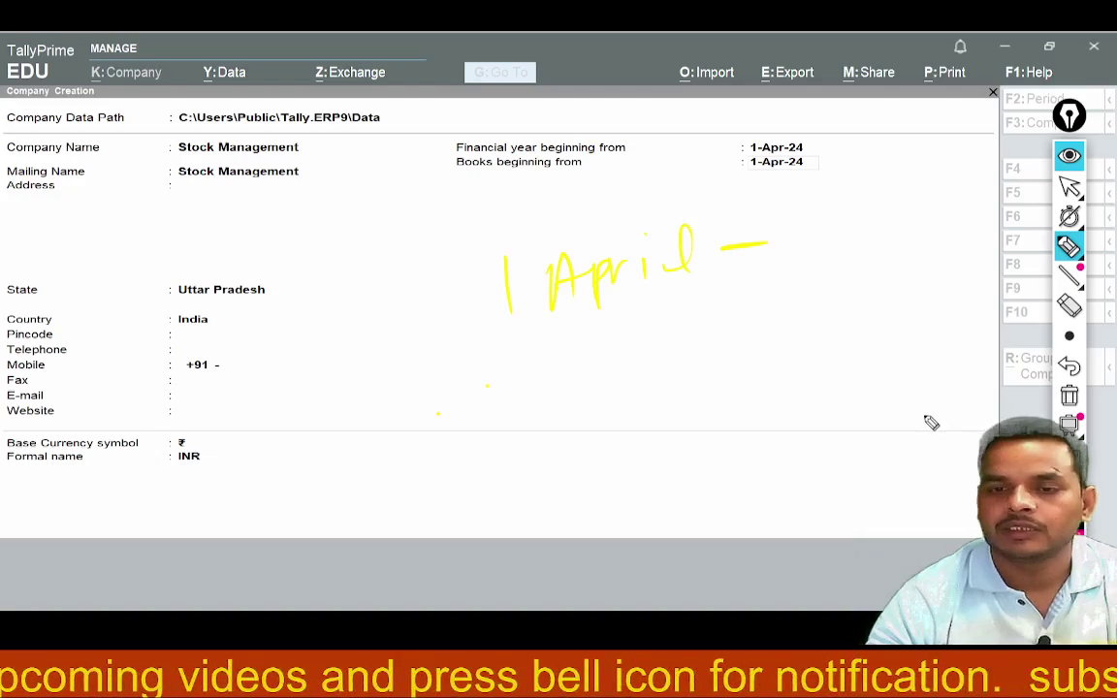
pyautogui.moveTo(768, 240); pyautogui.dragTo(793, 275)
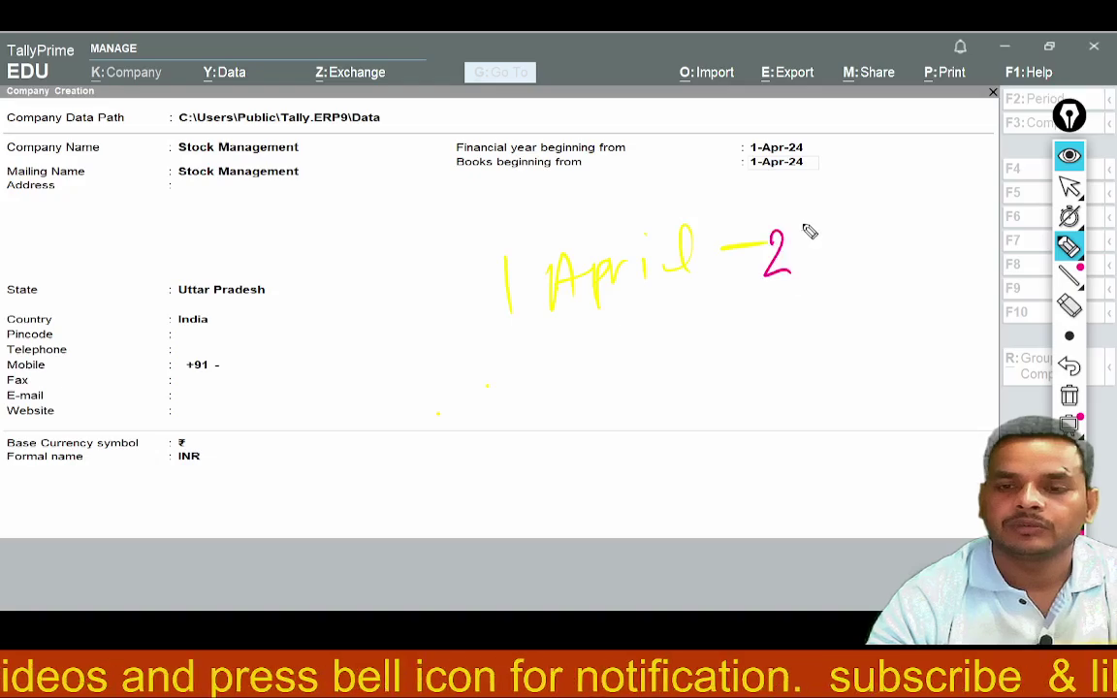
pyautogui.moveTo(801, 233)
pyautogui.mouseDown()
pyautogui.moveTo(822, 269)
pyautogui.moveTo(886, 236)
pyautogui.moveTo(901, 250)
pyautogui.moveTo(945, 204)
pyautogui.moveTo(955, 208)
pyautogui.mouseUp()
pyautogui.moveTo(963, 179)
pyautogui.mouseDown()
pyautogui.moveTo(965, 218)
pyautogui.moveTo(974, 198)
pyautogui.mouseUp()
pyautogui.moveTo(898, 283)
pyautogui.mouseDown()
pyautogui.moveTo(916, 308)
pyautogui.moveTo(983, 265)
pyautogui.mouseUp()
pyautogui.moveTo(836, 292)
pyautogui.mouseDown()
pyautogui.moveTo(855, 314)
pyautogui.moveTo(870, 298)
pyautogui.mouseUp()
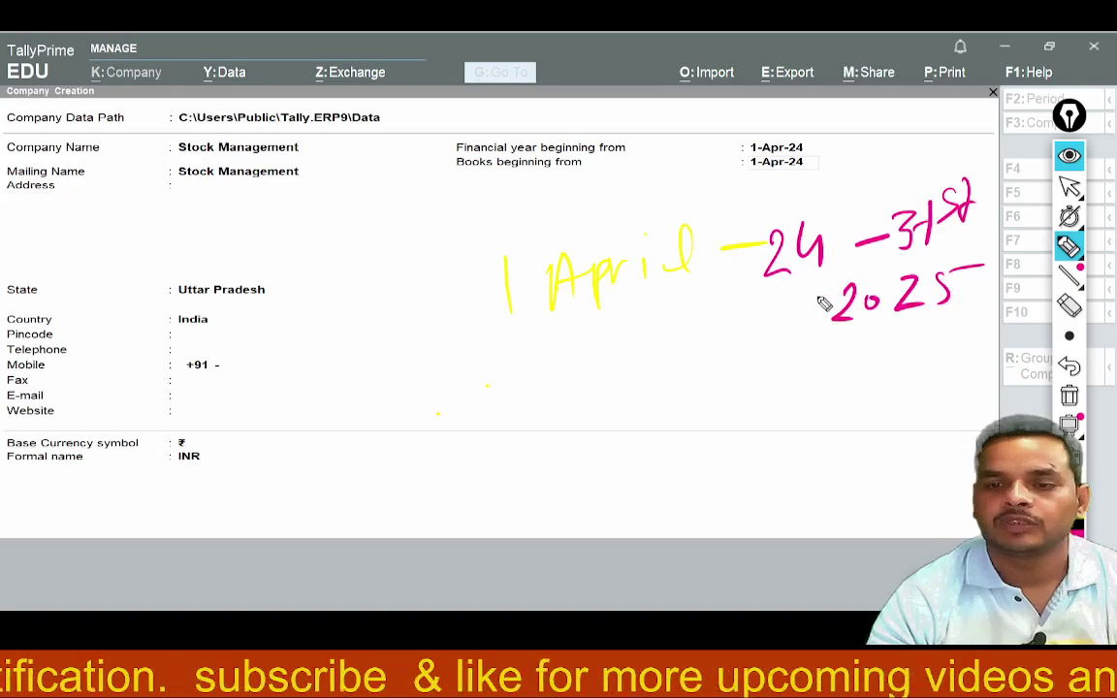
# Handwrite the month range from April to March below the financial year note
pyautogui.moveTo(584, 437)
pyautogui.mouseDown()
pyautogui.moveTo(624, 428)
pyautogui.moveTo(642, 397)
pyautogui.moveTo(719, 393)
pyautogui.mouseUp()
pyautogui.moveTo(742, 385); pyautogui.dragTo(772, 381)
pyautogui.moveTo(805, 393); pyautogui.dragTo(851, 384)
pyautogui.moveTo(864, 365); pyautogui.dragTo(904, 367)
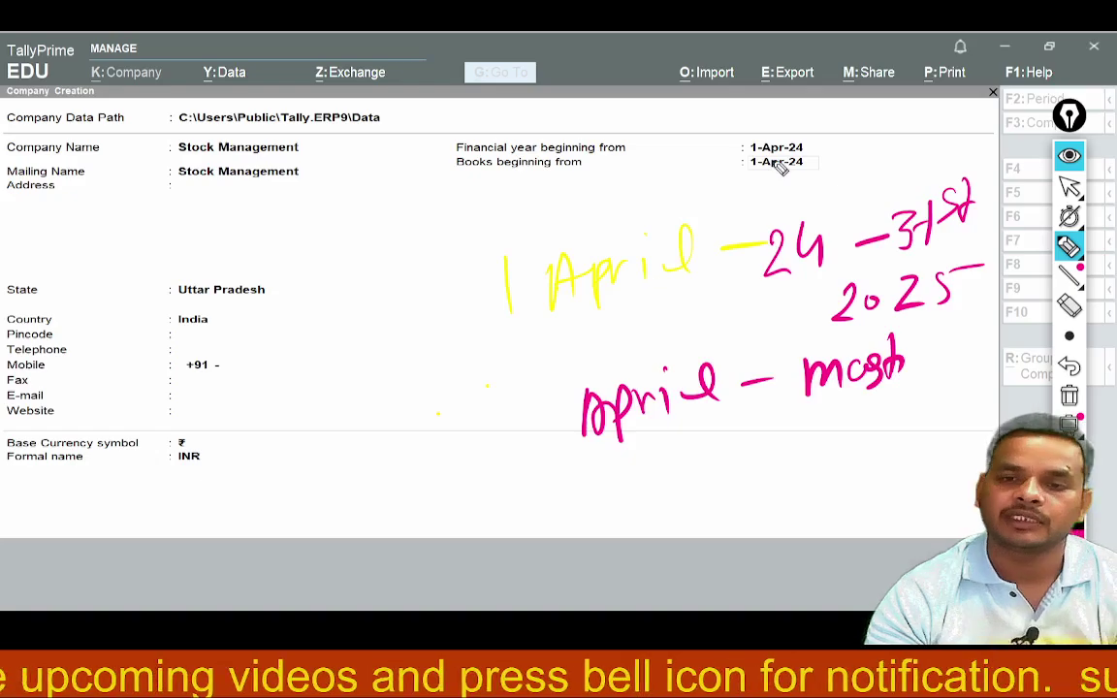
# Handwrite "1 April - 31st 2026" beside the other notes, and hide the annotations
pyautogui.moveTo(407, 417); pyautogui.dragTo(419, 472)
pyautogui.moveTo(438, 407); pyautogui.dragTo(442, 450)
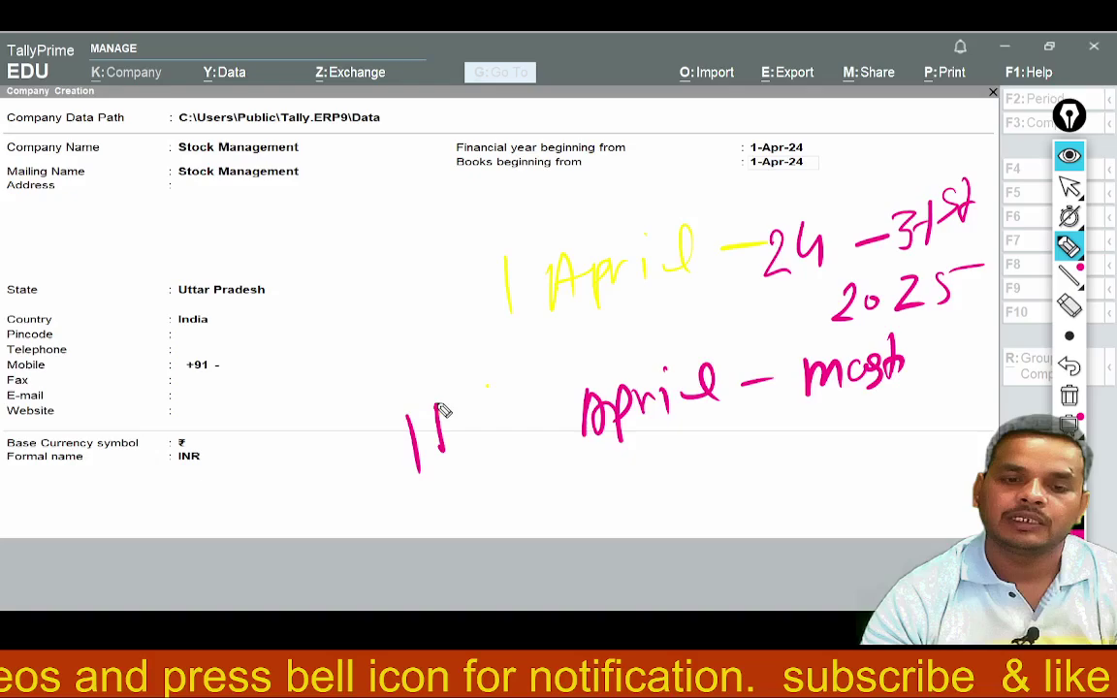
pyautogui.moveTo(438, 407)
pyautogui.mouseDown()
pyautogui.moveTo(486, 411)
pyautogui.moveTo(533, 373)
pyautogui.moveTo(624, 338)
pyautogui.mouseUp()
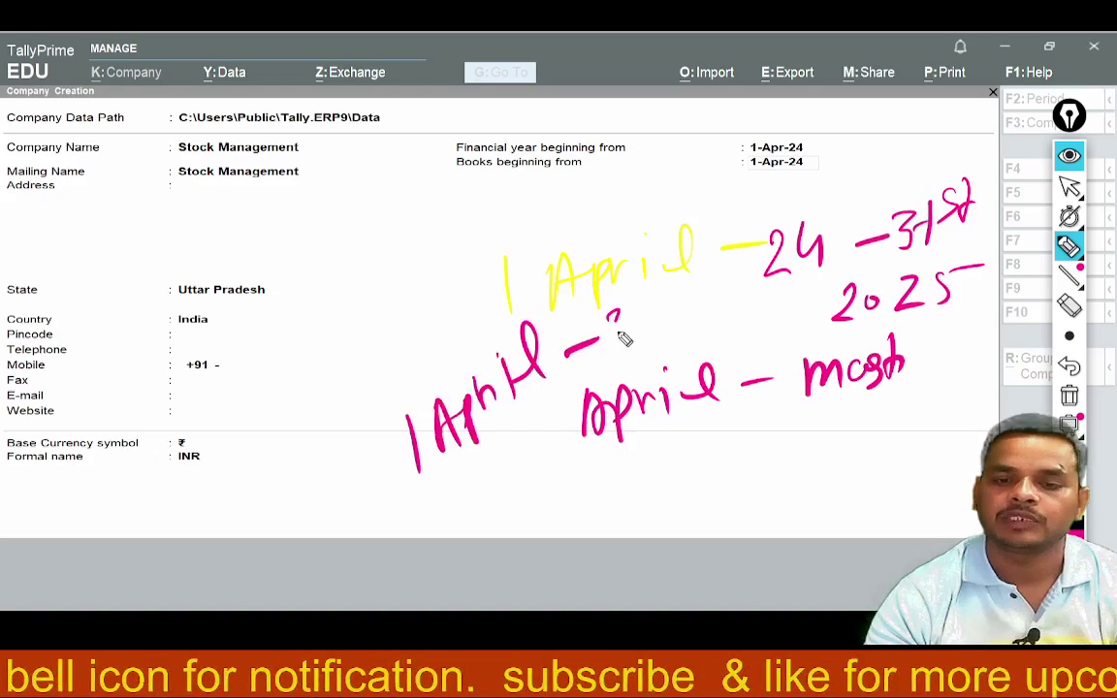
pyautogui.moveTo(625, 338)
pyautogui.mouseDown()
pyautogui.moveTo(778, 327)
pyautogui.moveTo(760, 320)
pyautogui.mouseUp()
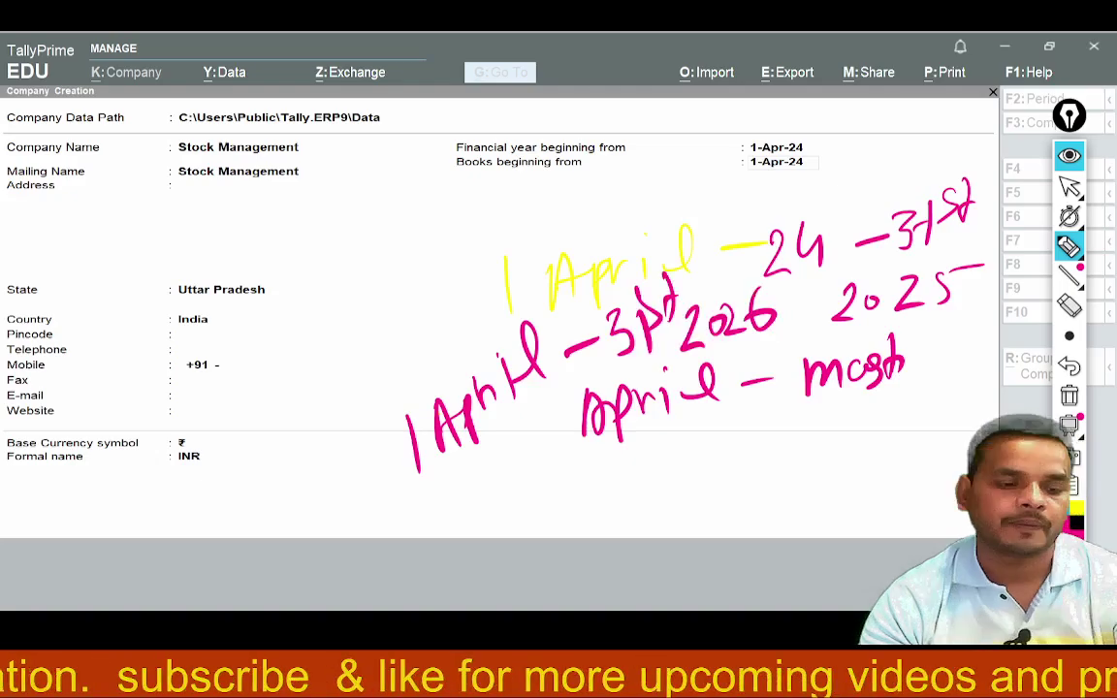
pyautogui.click(1070, 157)
# Keep 1-Apr-24 as the books start date and ₹ / INR as the base currency, and accept the company creation
pyautogui.click(743, 284)
pyautogui.press('Return')
pyautogui.press('Return')
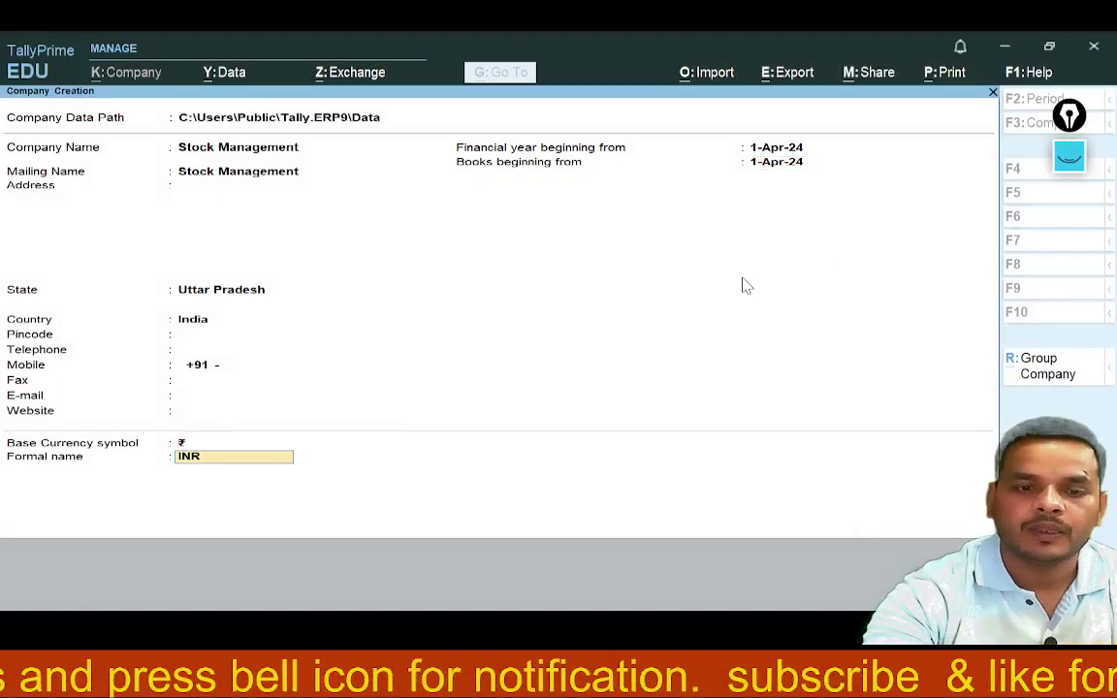
pyautogui.press('Return')
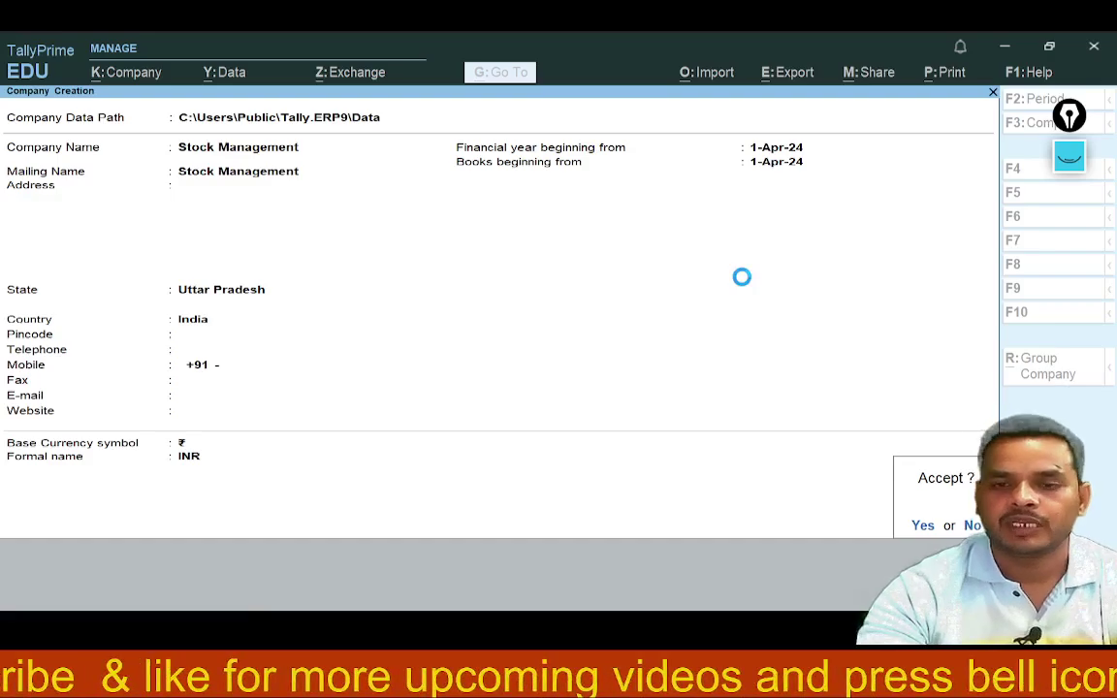
pyautogui.press('y')
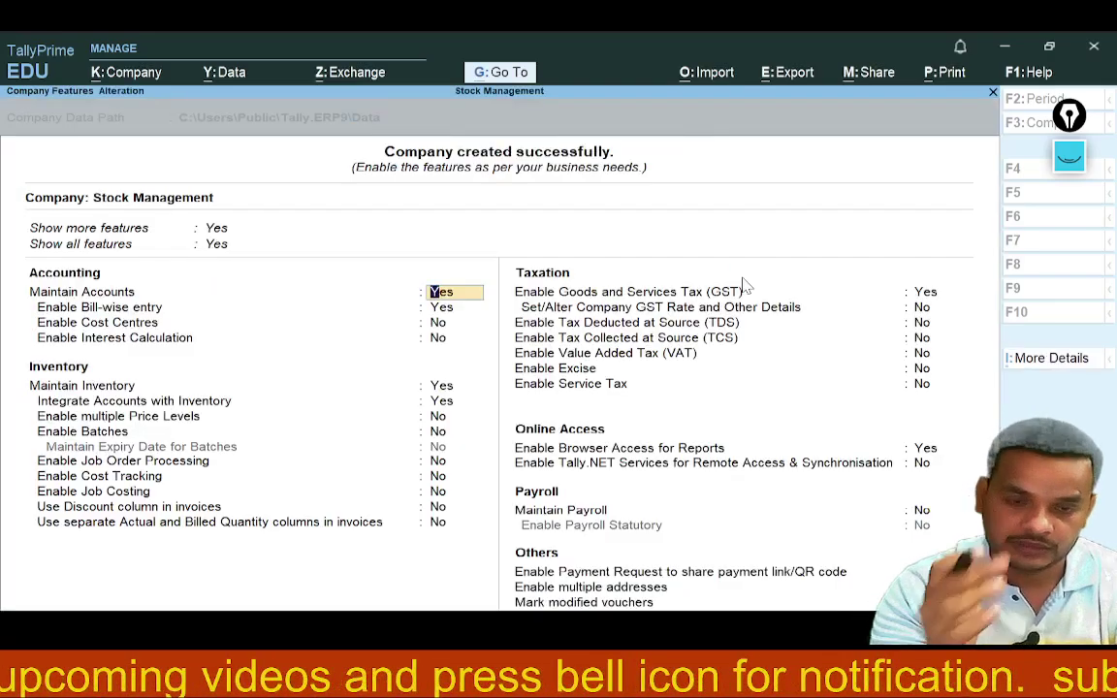
# Keep accounts, bill-wise entry, inventory and accounts-inventory integration enabled, leaving cost centres, interest calculation, multiple price levels and batches disabled
pyautogui.press('Return')
pyautogui.press('Return')
pyautogui.press('Return')
pyautogui.press('Return')
pyautogui.press('Return')
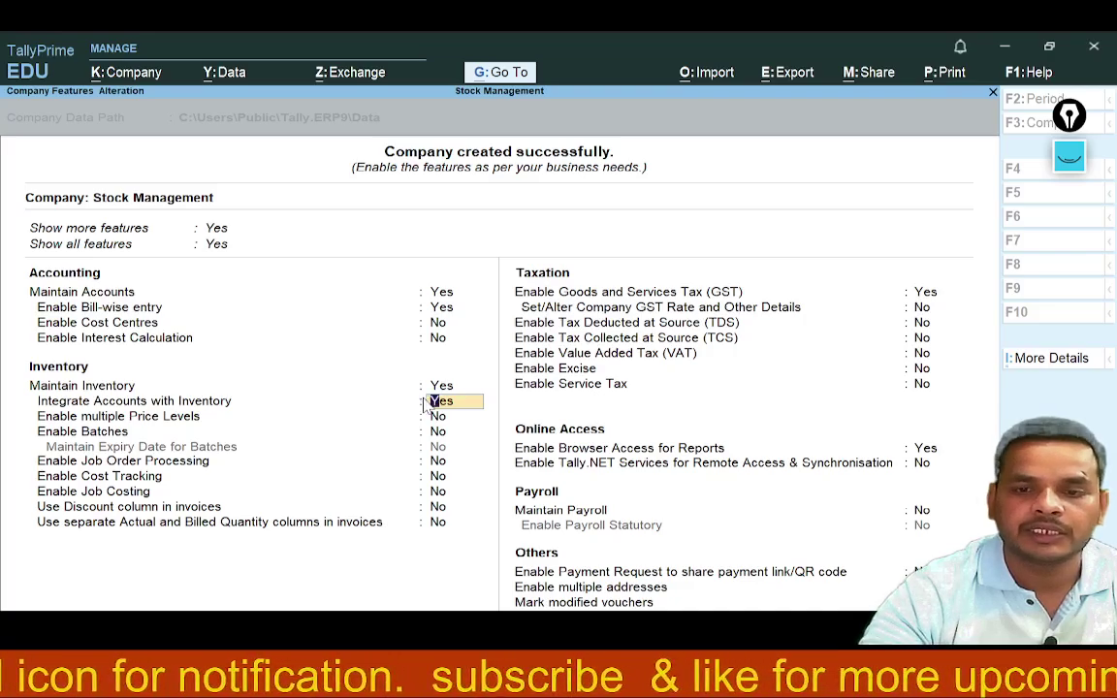
pyautogui.press('Return')
pyautogui.press('Return')
pyautogui.press('Return')
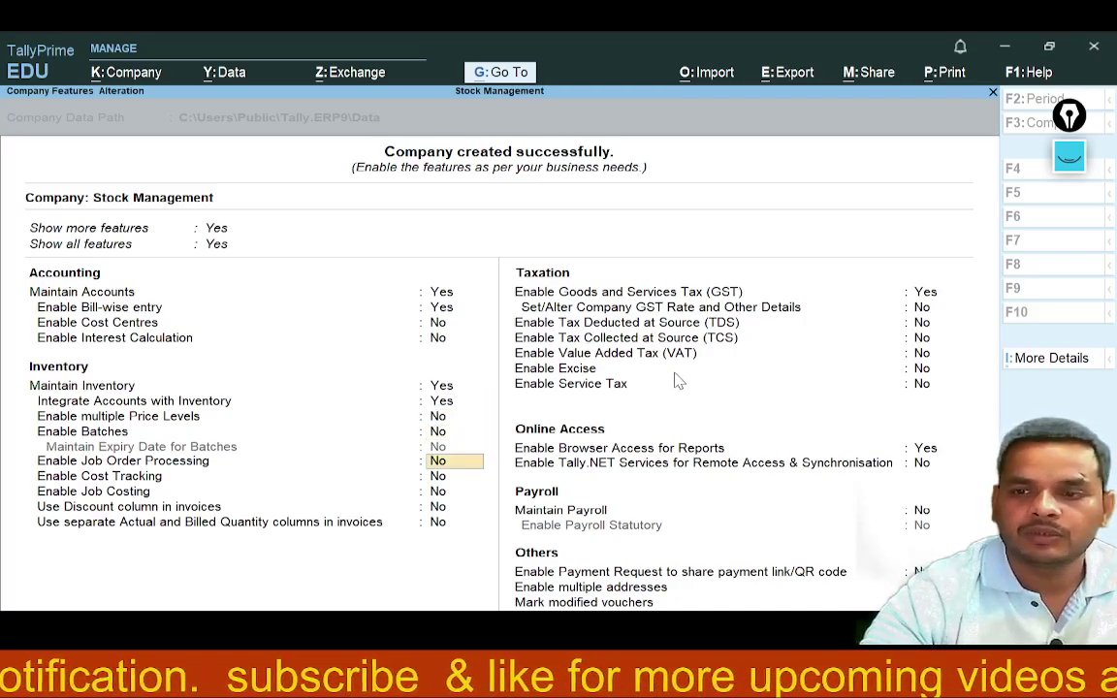
# Clear the handwriting, mark the Maintain Inventory, Integrate Accounts with Inventory and GST settings with pen ticks, and hide the annotations
pyautogui.click(1072, 164)
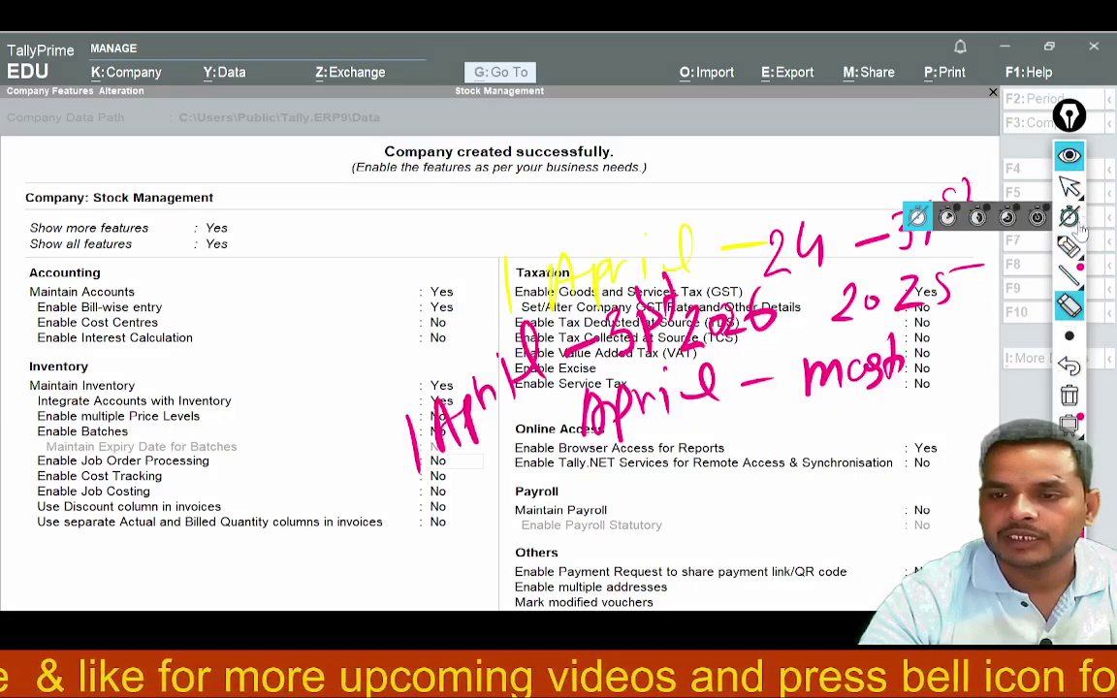
pyautogui.click(1072, 309)
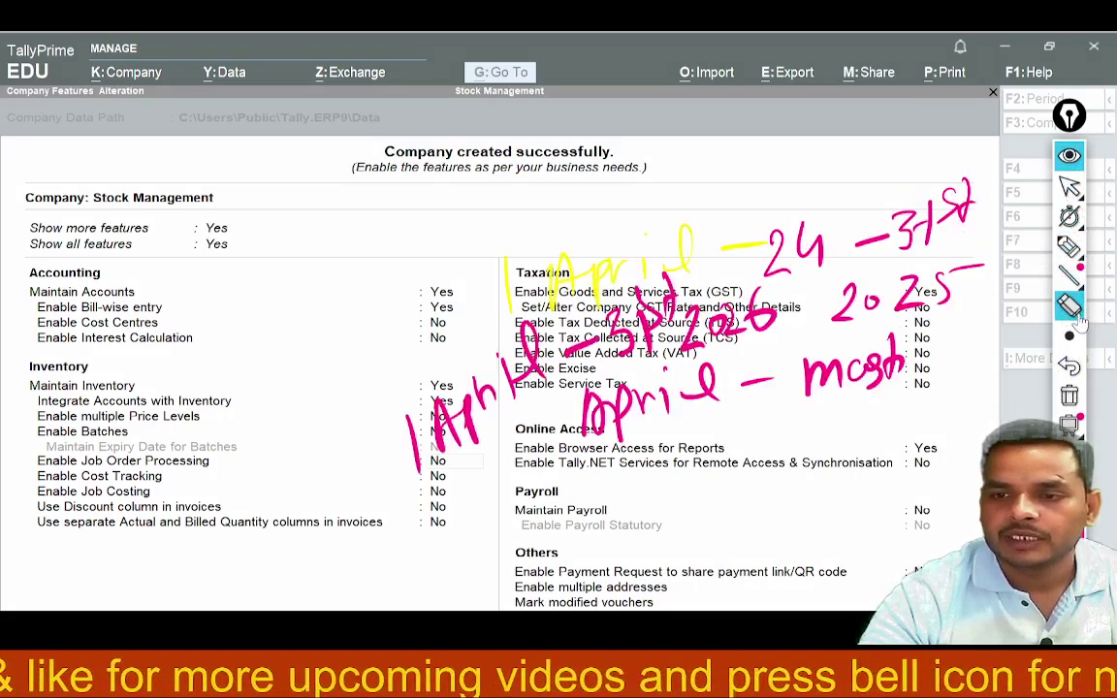
pyautogui.click(1072, 407)
pyautogui.moveTo(1068, 247)
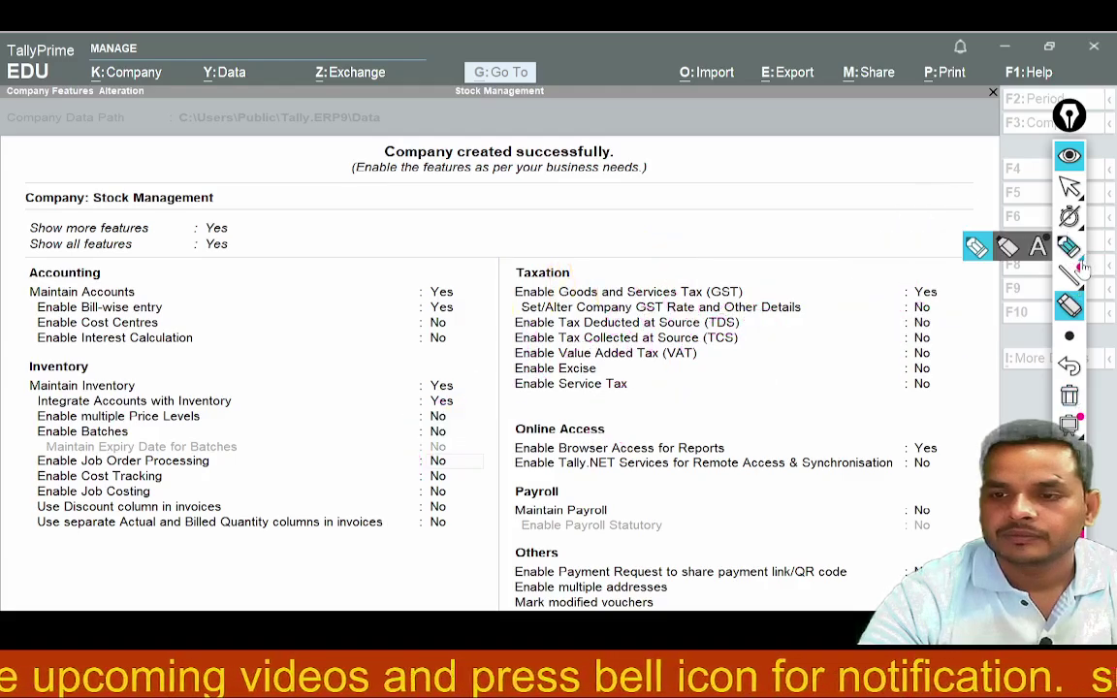
pyautogui.click(975, 247)
pyautogui.moveTo(419, 376)
pyautogui.mouseDown()
pyautogui.moveTo(427, 395)
pyautogui.moveTo(475, 382)
pyautogui.moveTo(462, 390)
pyautogui.mouseUp()
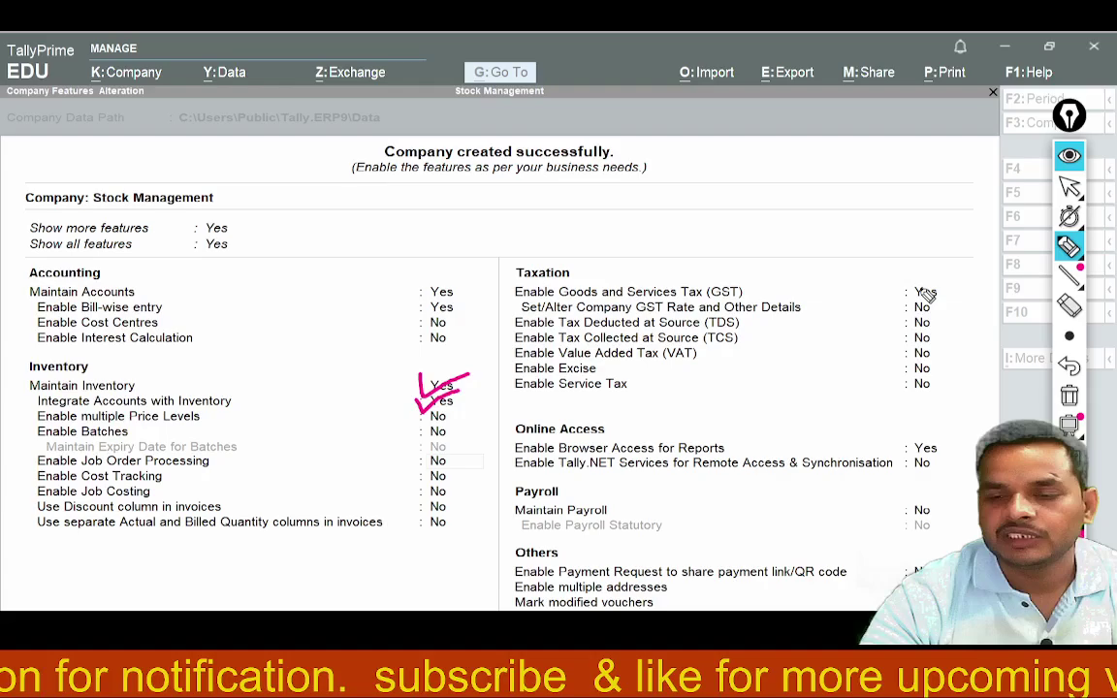
pyautogui.moveTo(932, 270); pyautogui.dragTo(975, 268)
pyautogui.moveTo(1066, 276)
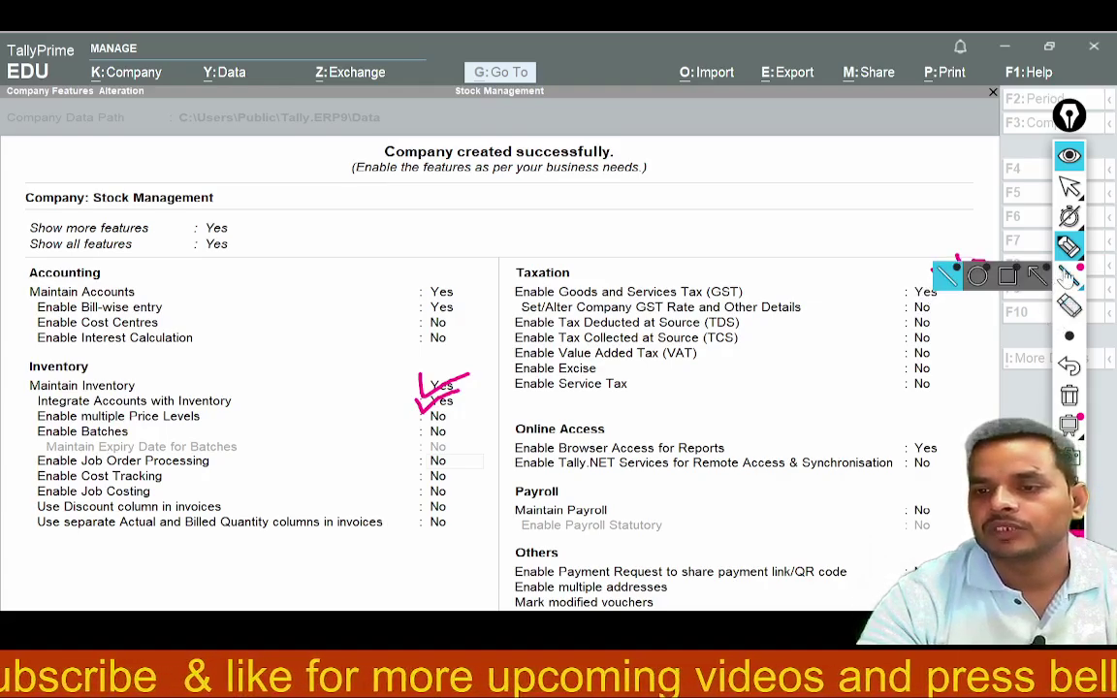
pyautogui.click(1069, 155)
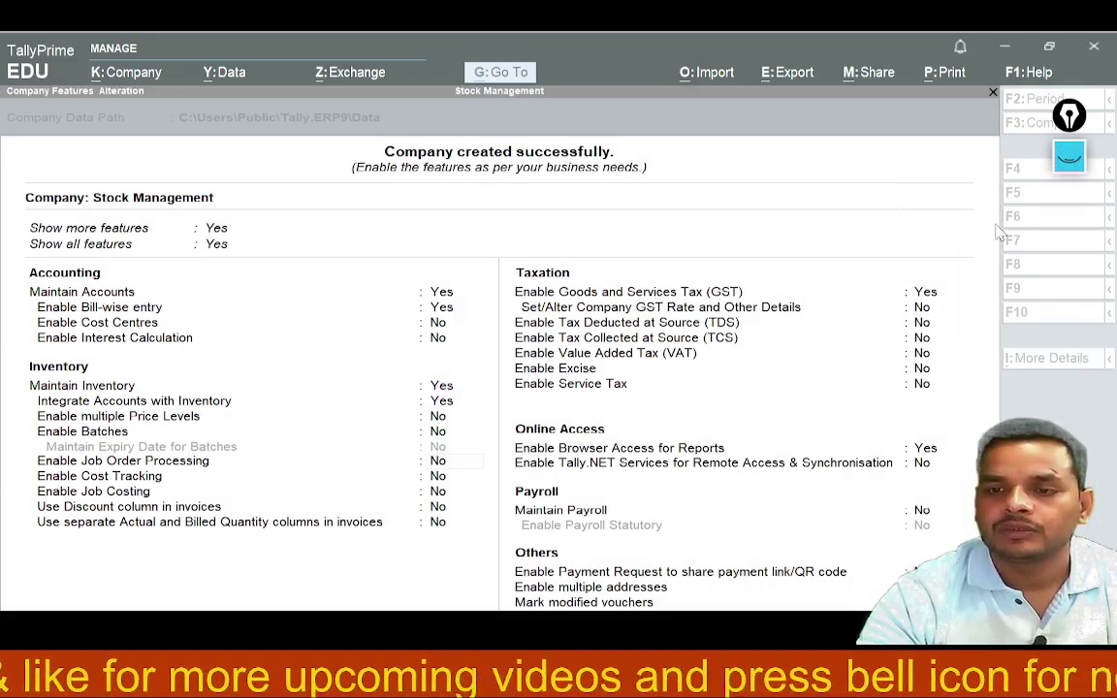
# Keep the remaining inventory features as they are and set Enable Goods and Services Tax (GST) to No
pyautogui.click(438, 400)
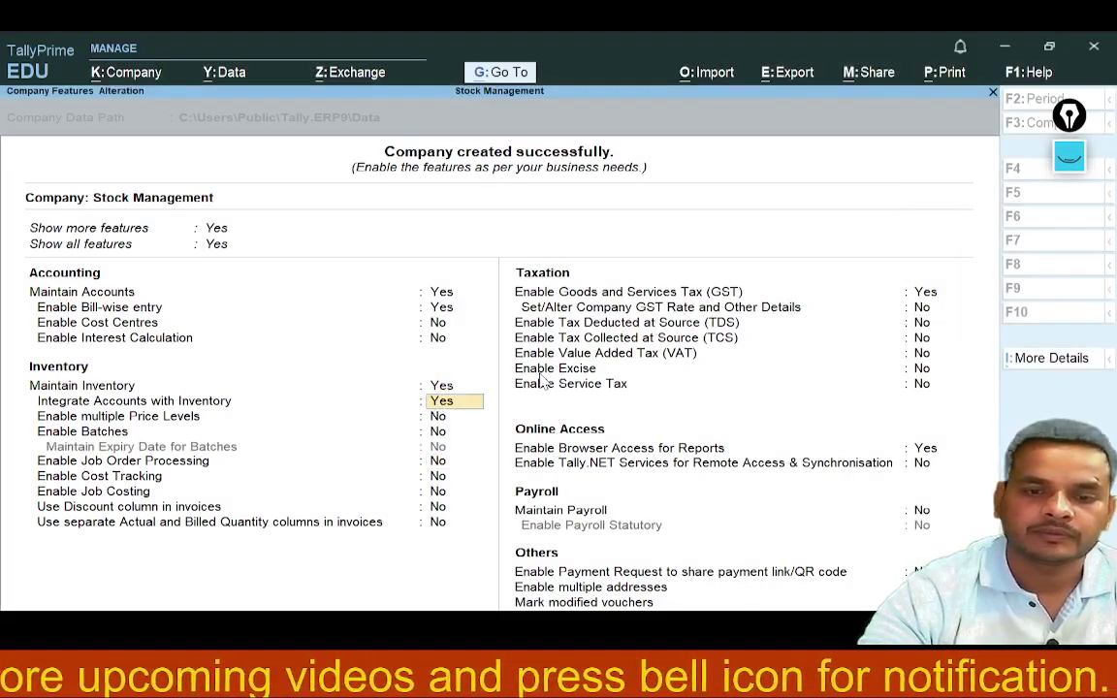
pyautogui.press('Return')
pyautogui.press('Return')
pyautogui.press('Return')
pyautogui.press('Return')
pyautogui.press('Return')
pyautogui.press('Return')
pyautogui.press('Return')
pyautogui.press('Return')
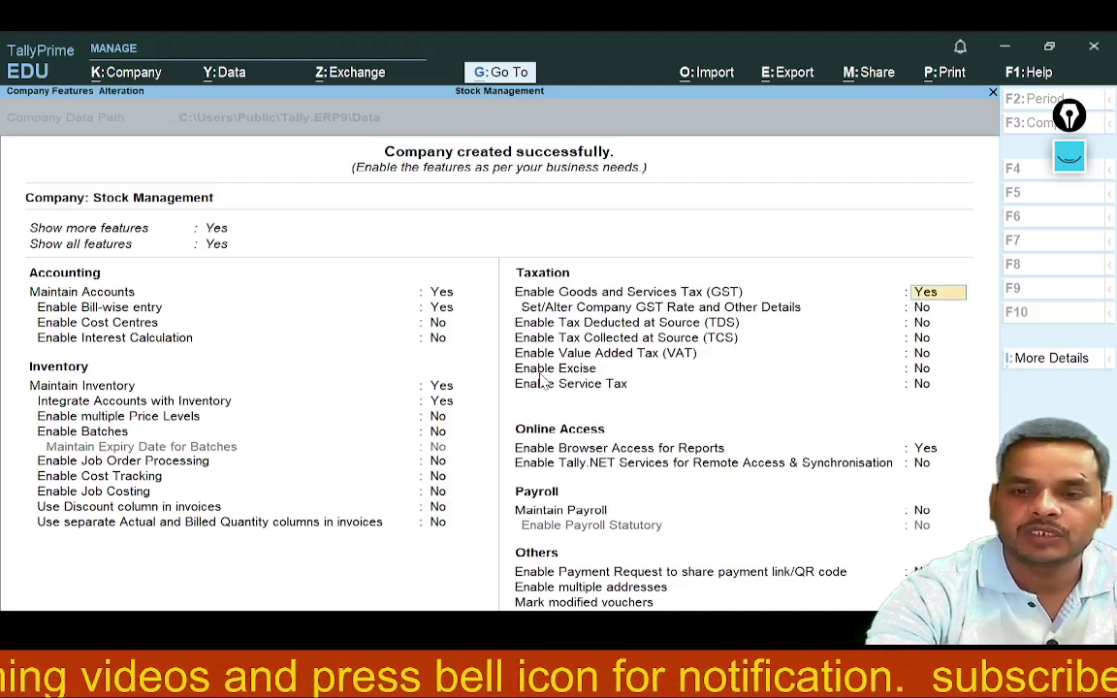
pyautogui.write('no')
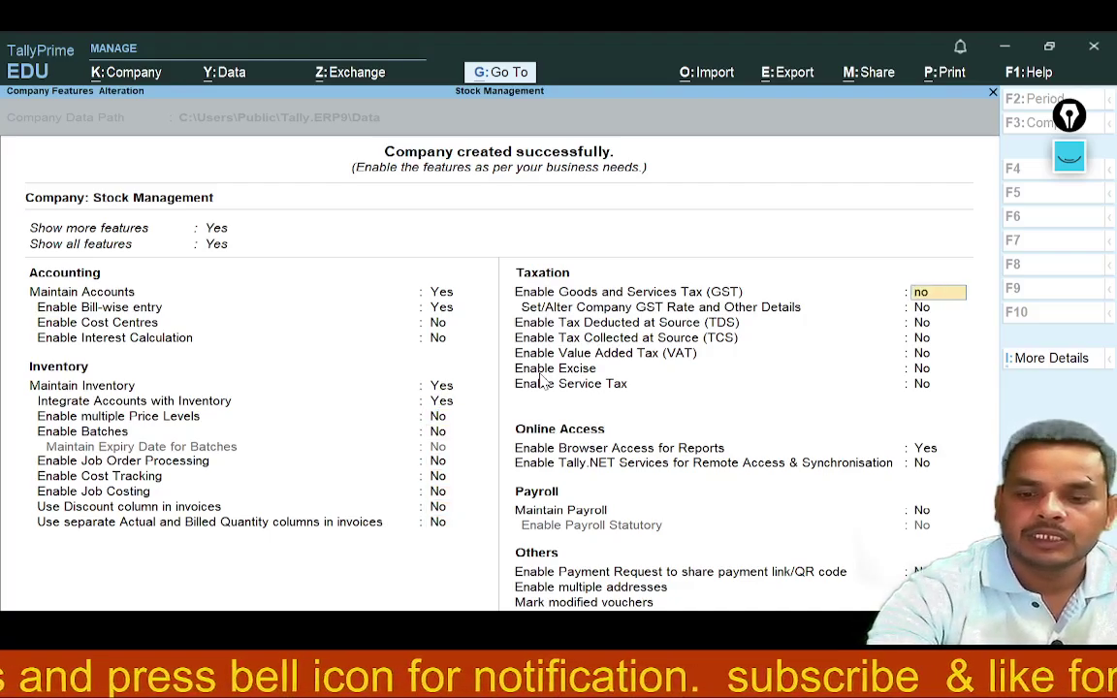
pyautogui.press('Return')
# Leave the other taxation, online access and payroll features at their defaults and save the company features
pyautogui.press('Return')
pyautogui.press('Return')
pyautogui.press('Return')
pyautogui.press('Return')
pyautogui.press('Return')
pyautogui.press('Return')
pyautogui.press('Return')
pyautogui.press('Return')
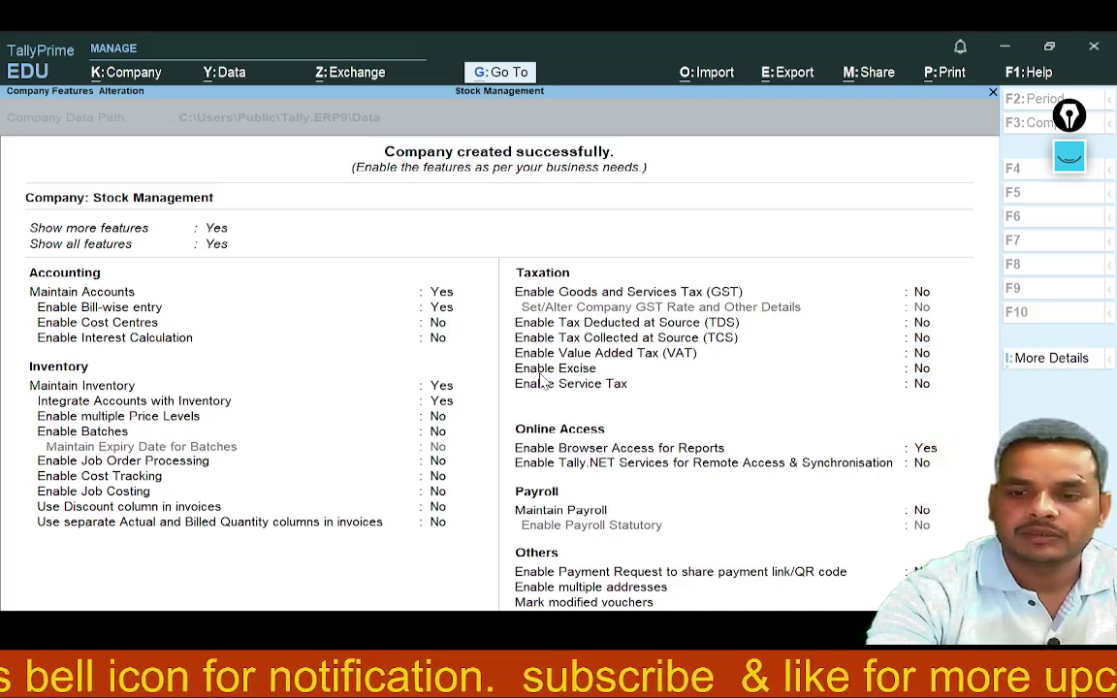
pyautogui.hotkey('ctrl', 'a')
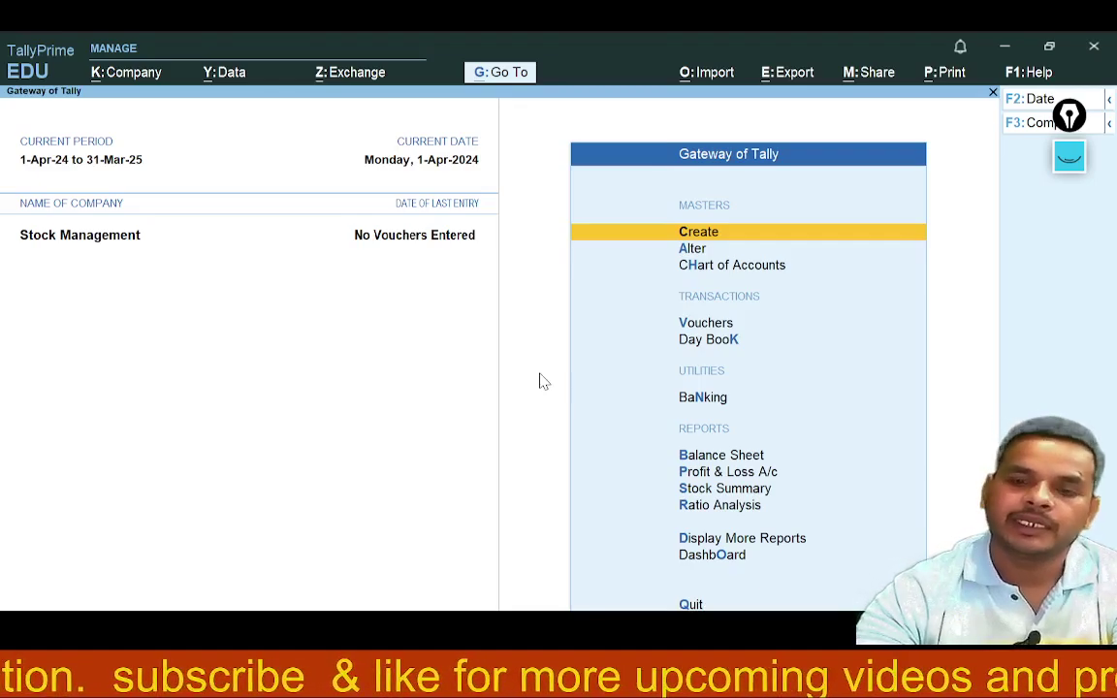
# Open the list of masters for creation and highlight Unit among the inventory masters
pyautogui.click(734, 243)
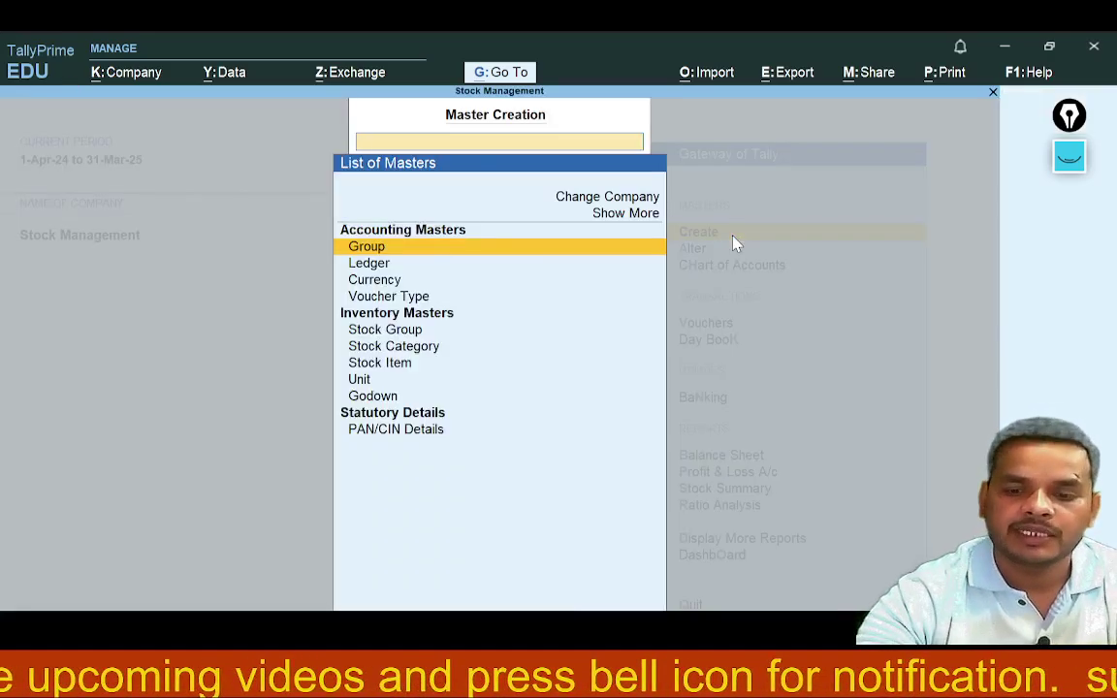
pyautogui.press('Down')
pyautogui.press('Down')
pyautogui.press('Down')
pyautogui.press('Down')
pyautogui.press('Down')
pyautogui.press('Down')
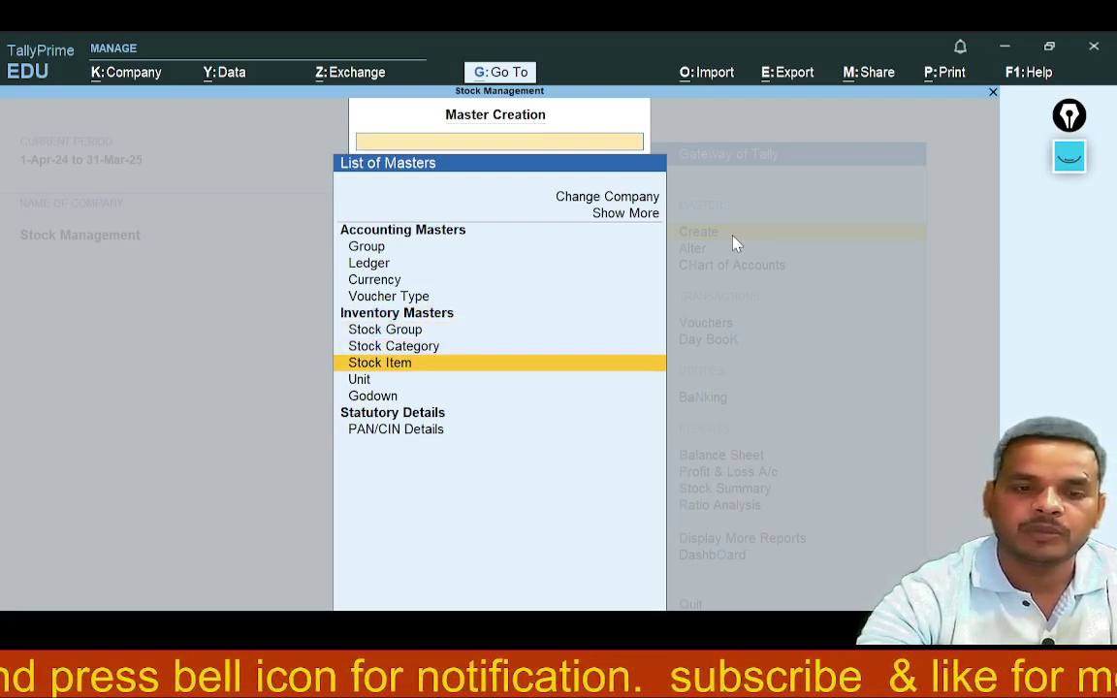
pyautogui.press('Down')
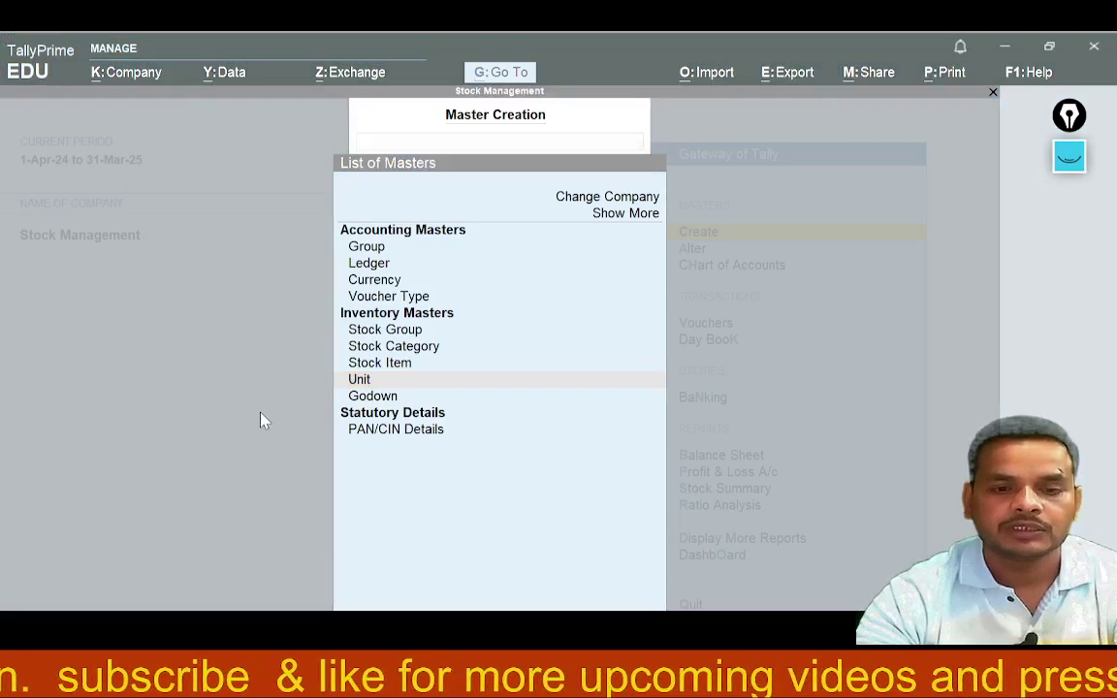
pyautogui.hotkey('alt', 'Tab')
pyautogui.press('Tab')
pyautogui.press('Tab')
pyautogui.press('Tab')
pyautogui.press('Tab')
pyautogui.press('Tab')
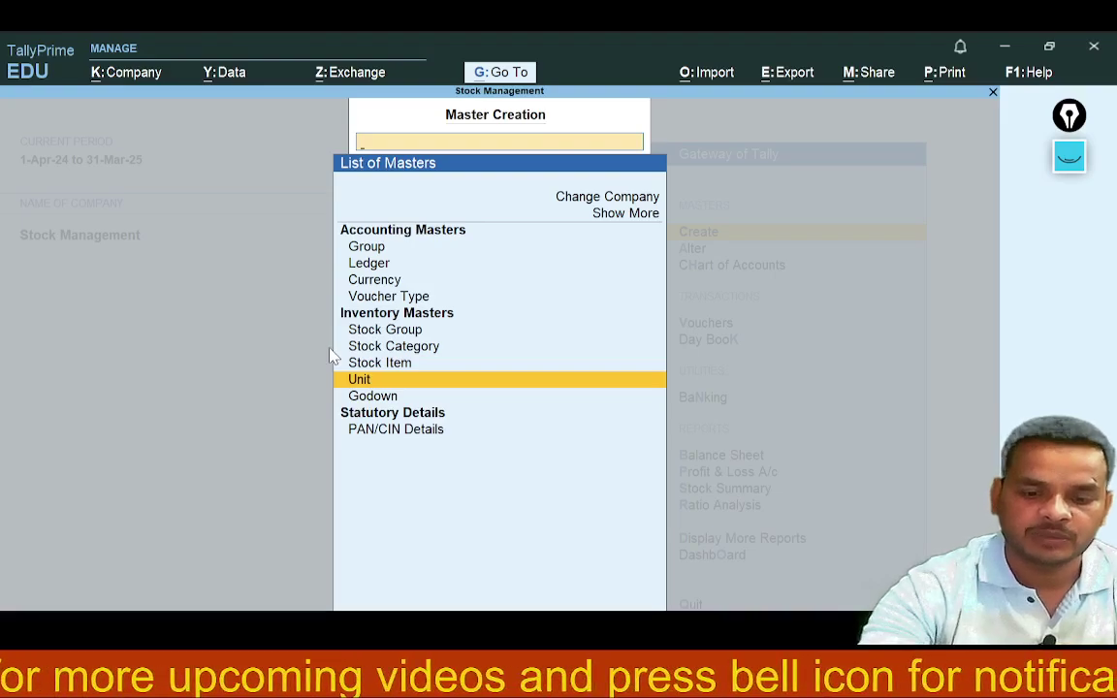
pyautogui.hotkey('alt', 'Tab')
# Open Paint, set the Pencil to the third line thickness and keep the ribbon collapsed for a larger canvas
pyautogui.press('super')
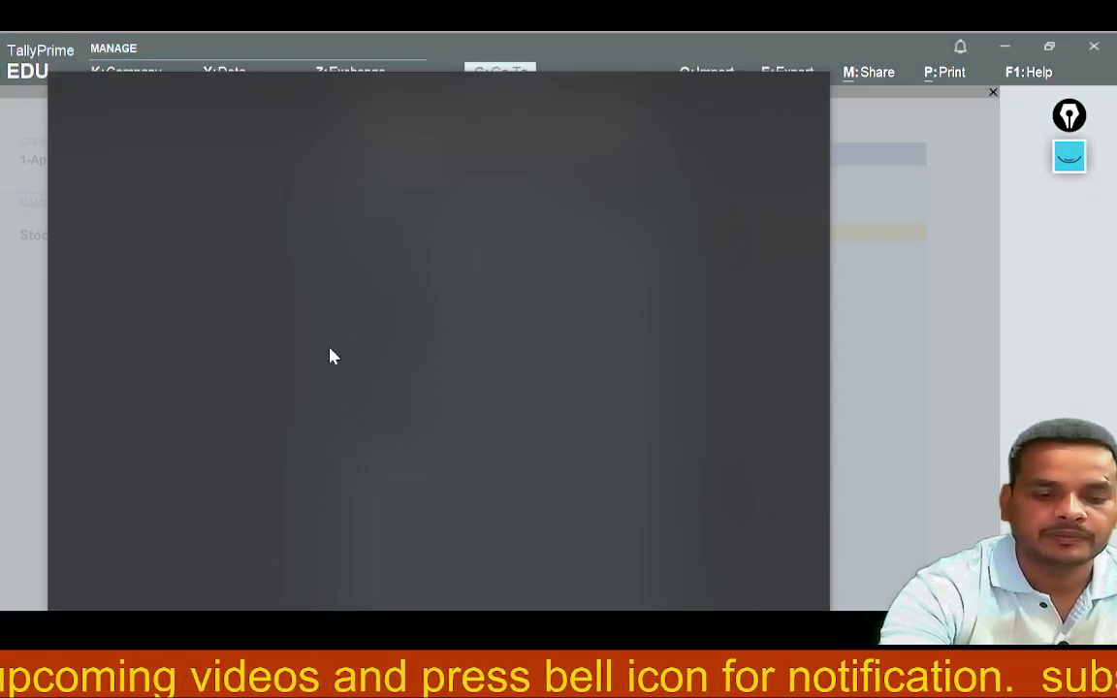
pyautogui.write('pia')
pyautogui.press('Return')
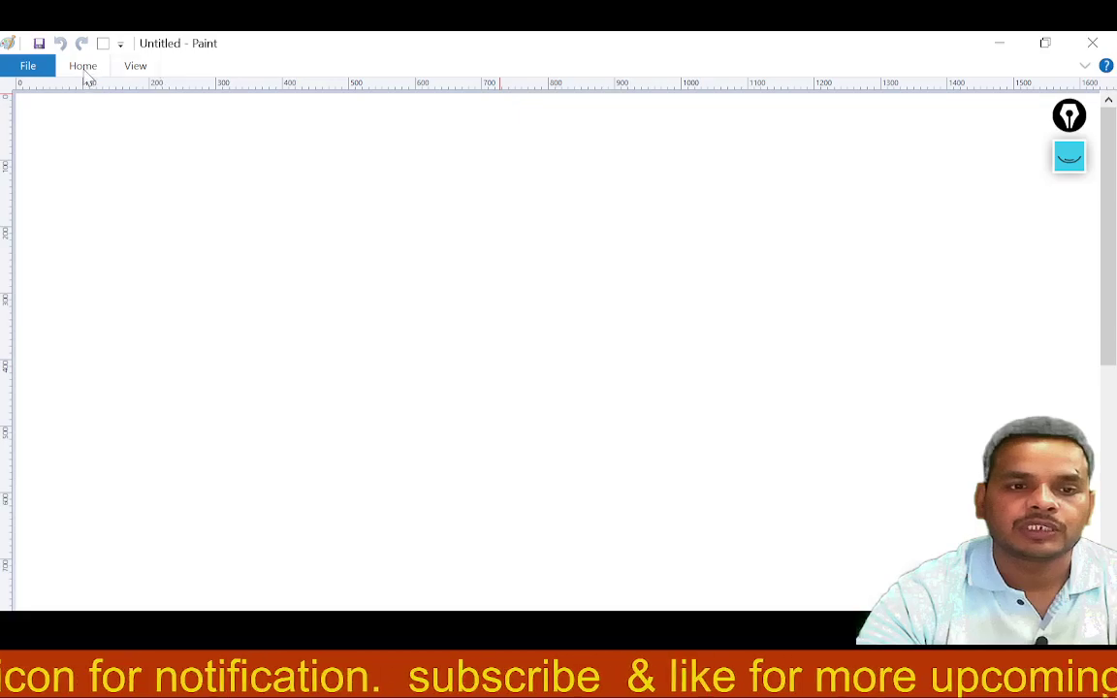
pyautogui.click(83, 67)
pyautogui.click(229, 99)
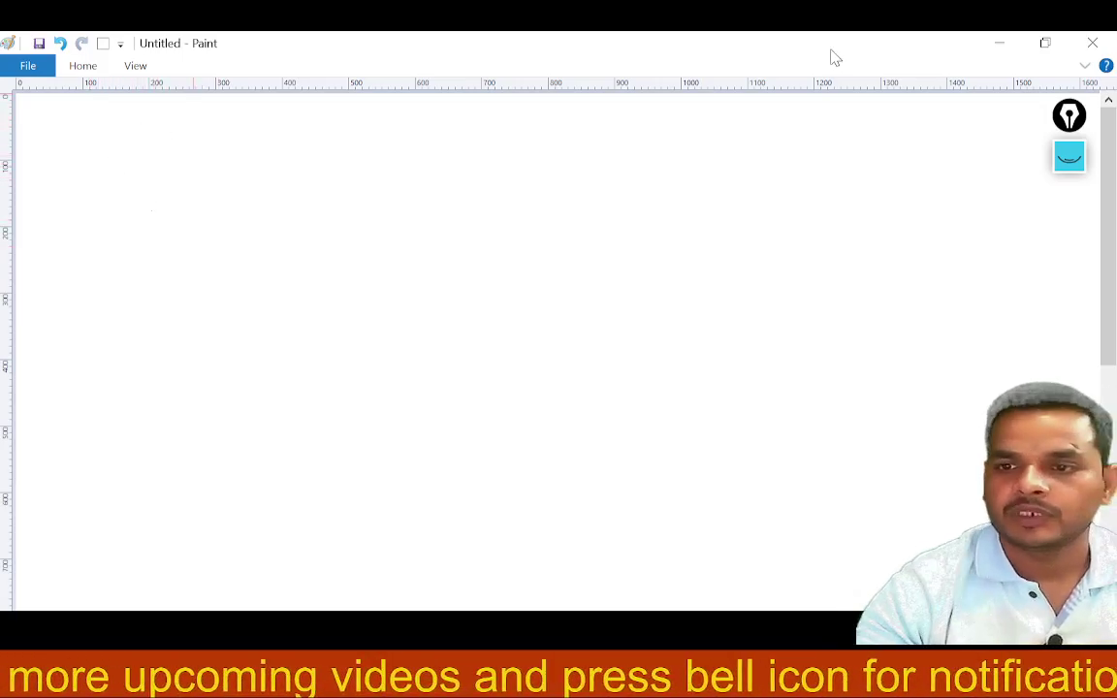
pyautogui.click(1085, 65)
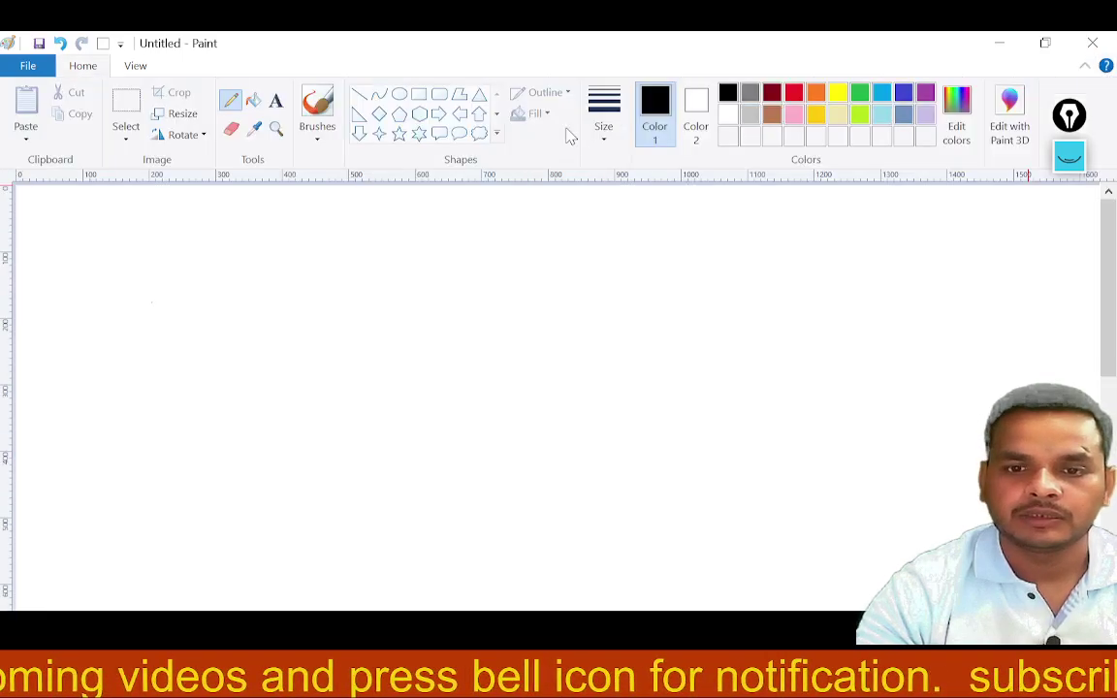
pyautogui.click(603, 134)
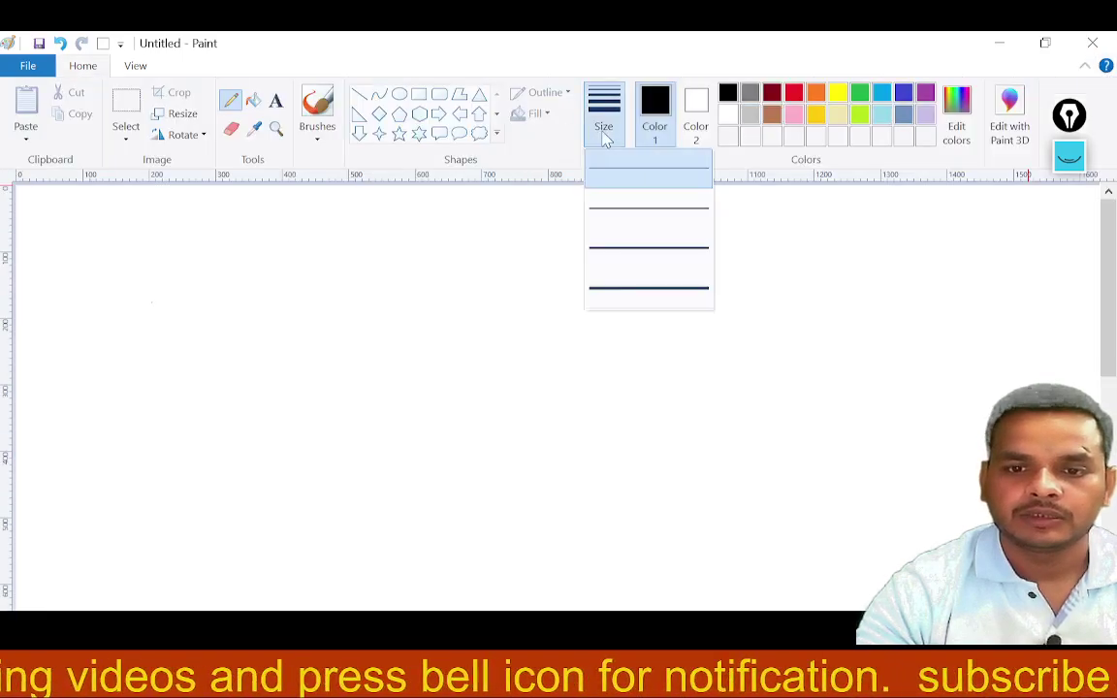
pyautogui.click(628, 264)
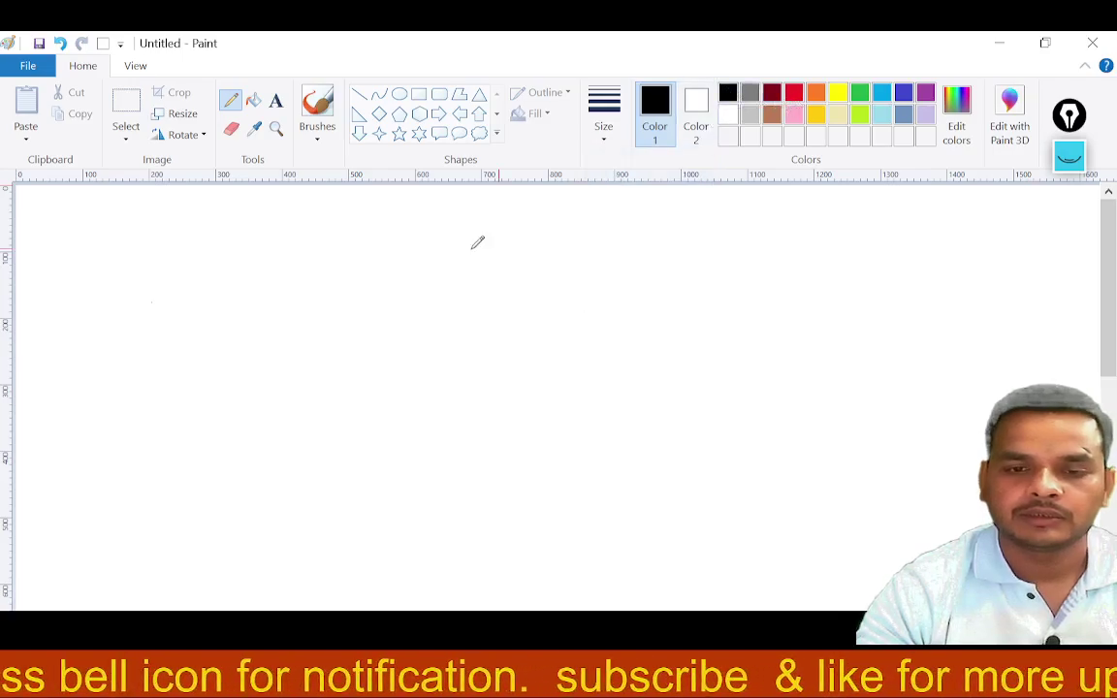
pyautogui.click(1085, 65)
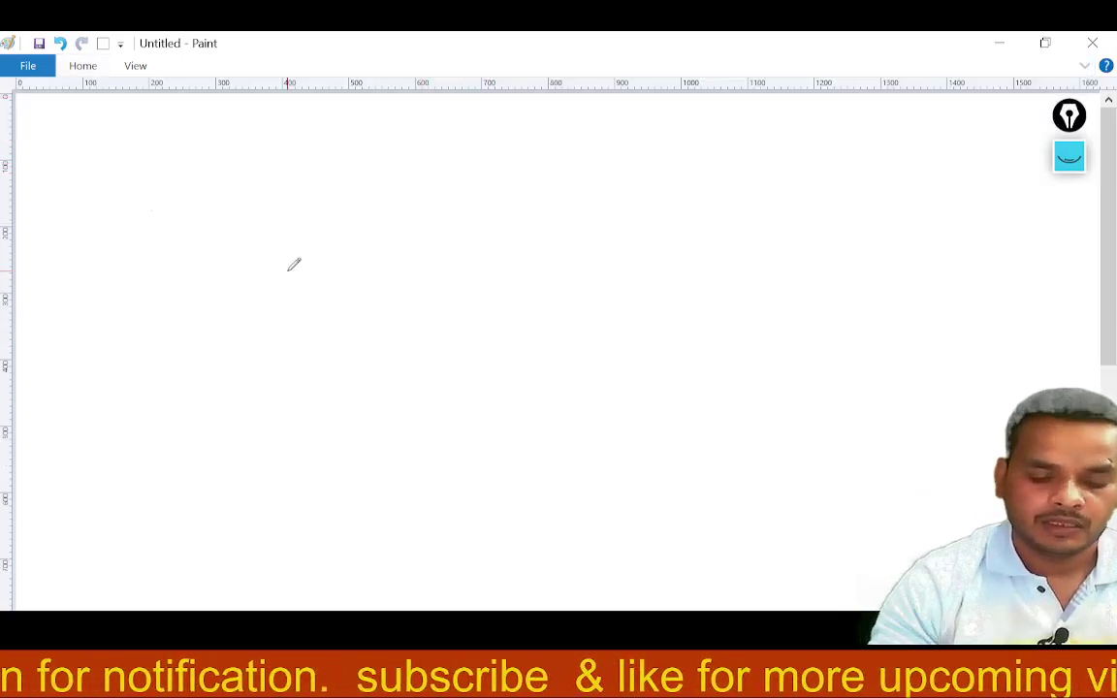
# Handwrite the headings "Stock item" and "unit" across the upper part of the blank canvas
pyautogui.moveTo(134, 165)
pyautogui.mouseDown()
pyautogui.moveTo(104, 199)
pyautogui.moveTo(108, 213)
pyautogui.mouseUp()
pyautogui.moveTo(158, 171); pyautogui.dragTo(155, 206)
pyautogui.moveTo(141, 196)
pyautogui.mouseDown()
pyautogui.moveTo(189, 181)
pyautogui.moveTo(176, 186)
pyautogui.moveTo(219, 200)
pyautogui.mouseUp()
pyautogui.moveTo(242, 166)
pyautogui.mouseDown()
pyautogui.moveTo(245, 198)
pyautogui.moveTo(386, 184)
pyautogui.mouseUp()
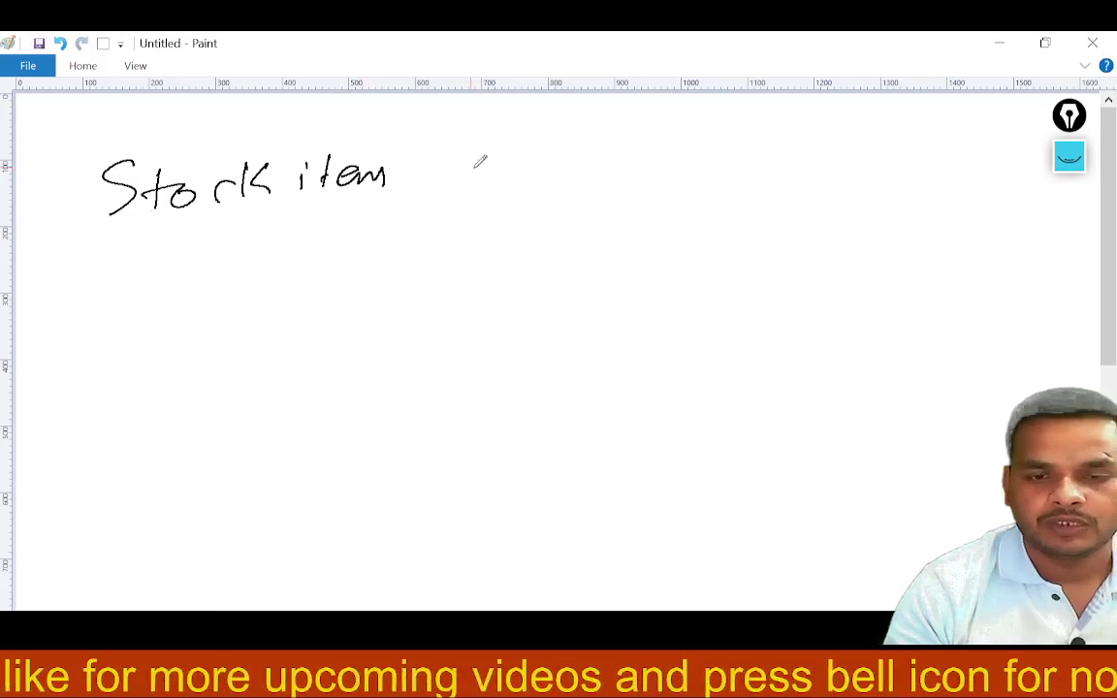
pyautogui.moveTo(513, 167)
pyautogui.mouseDown()
pyautogui.moveTo(510, 179)
pyautogui.moveTo(598, 180)
pyautogui.mouseUp()
pyautogui.click(577, 160)
pyautogui.moveTo(587, 165); pyautogui.dragTo(627, 164)
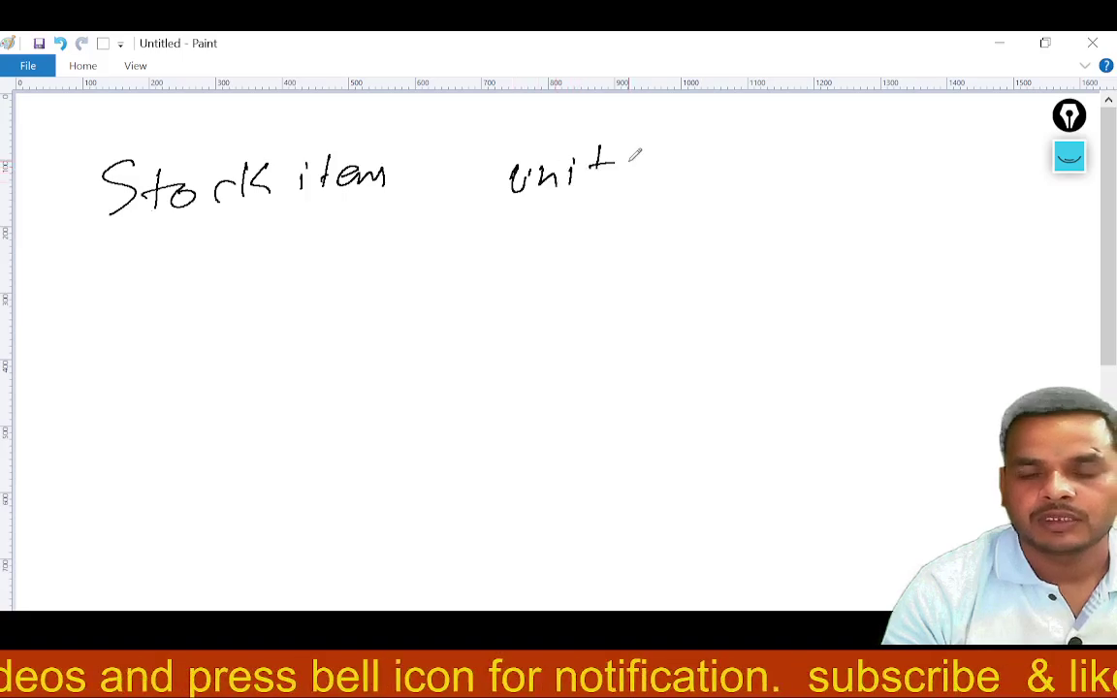
# Handwrite the headings "C.P", "S.P" and "OB" in the same row after "unit"
pyautogui.click(715, 145)
pyautogui.moveTo(705, 132)
pyautogui.mouseDown()
pyautogui.moveTo(708, 153)
pyautogui.moveTo(730, 155)
pyautogui.moveTo(732, 142)
pyautogui.mouseUp()
pyautogui.click(841, 156)
pyautogui.moveTo(838, 138)
pyautogui.mouseDown()
pyautogui.moveTo(818, 156)
pyautogui.moveTo(863, 165)
pyautogui.mouseUp()
pyautogui.moveTo(869, 132); pyautogui.dragTo(872, 149)
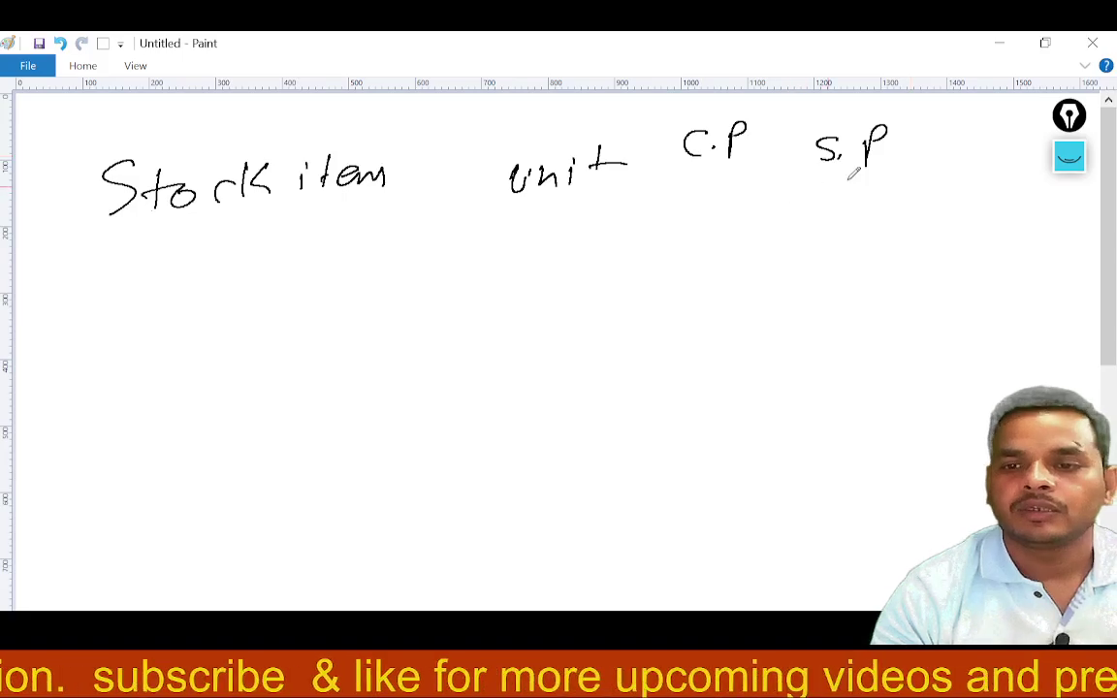
pyautogui.moveTo(975, 132); pyautogui.dragTo(977, 134)
pyautogui.moveTo(990, 138)
pyautogui.mouseDown()
pyautogui.moveTo(1003, 126)
pyautogui.moveTo(994, 161)
pyautogui.mouseUp()
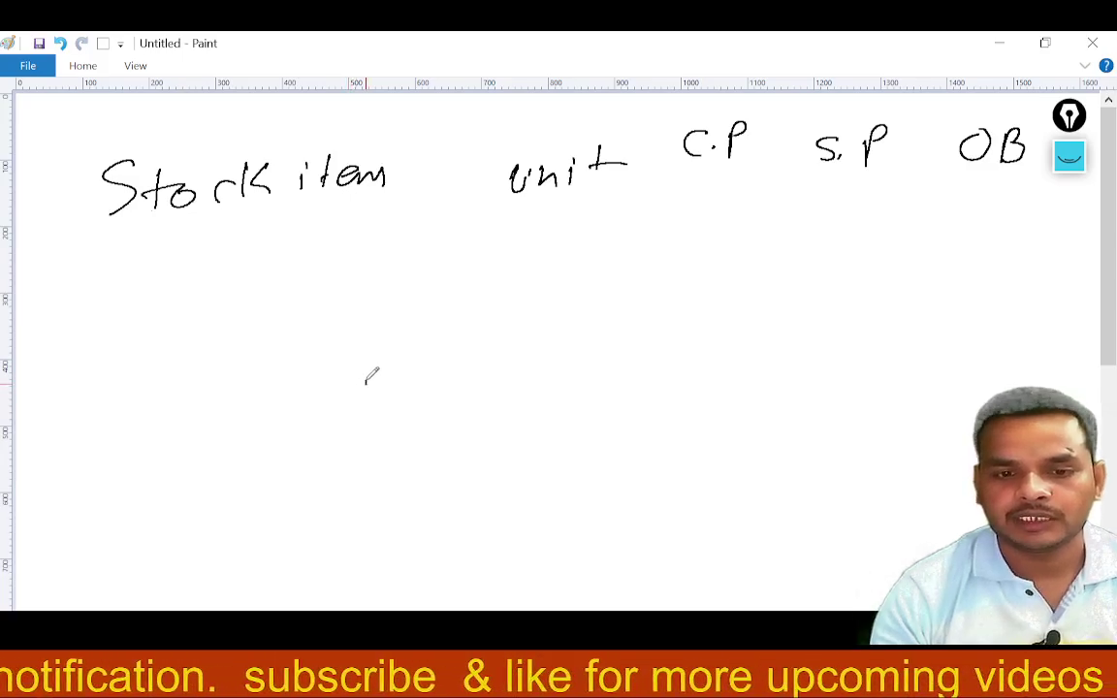
# Handwrite the financial period "1 April-24 – 31st 25" across the middle of the canvas
pyautogui.moveTo(361, 381); pyautogui.dragTo(360, 424)
pyautogui.moveTo(388, 423)
pyautogui.mouseDown()
pyautogui.moveTo(398, 385)
pyautogui.moveTo(412, 418)
pyautogui.moveTo(438, 385)
pyautogui.moveTo(487, 386)
pyautogui.moveTo(513, 361)
pyautogui.mouseUp()
pyautogui.moveTo(532, 376)
pyautogui.mouseDown()
pyautogui.moveTo(574, 362)
pyautogui.moveTo(603, 390)
pyautogui.moveTo(642, 374)
pyautogui.mouseUp()
pyautogui.moveTo(632, 354); pyautogui.dragTo(638, 387)
pyautogui.moveTo(663, 370); pyautogui.dragTo(698, 366)
pyautogui.moveTo(760, 331)
pyautogui.mouseDown()
pyautogui.moveTo(764, 370)
pyautogui.moveTo(789, 374)
pyautogui.mouseUp()
pyautogui.moveTo(817, 323)
pyautogui.mouseDown()
pyautogui.moveTo(806, 339)
pyautogui.moveTo(853, 330)
pyautogui.moveTo(888, 361)
pyautogui.moveTo(909, 360)
pyautogui.moveTo(946, 324)
pyautogui.mouseUp()
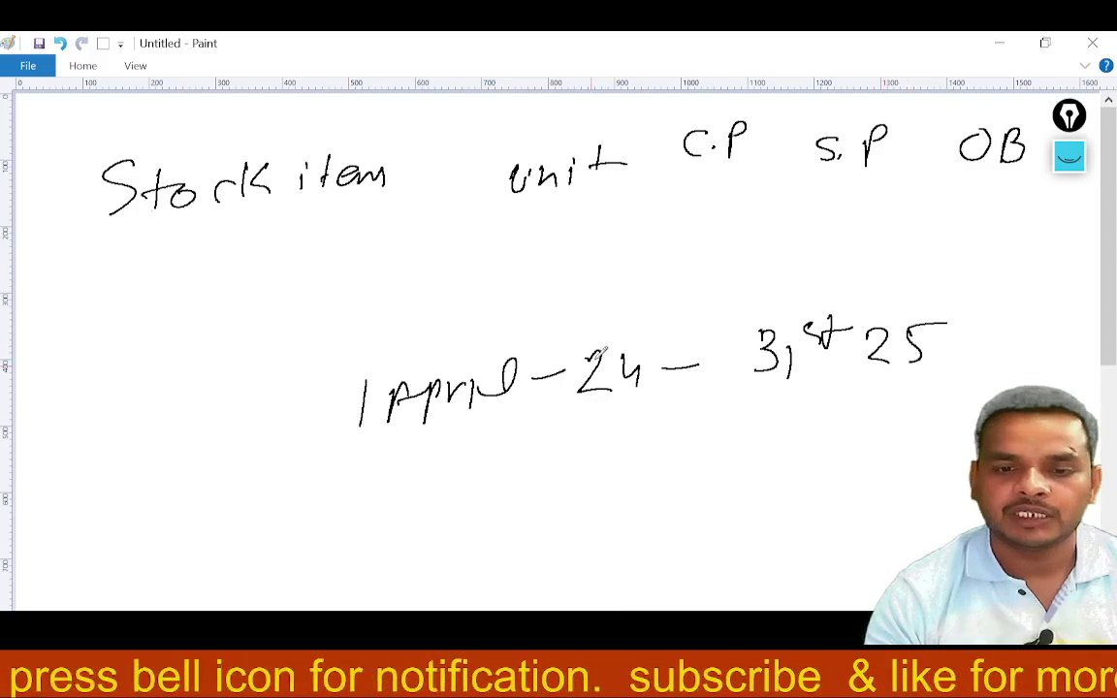
# Circle the April-24 start date and link it with an arrow to the handwritten note "opening B"
pyautogui.moveTo(497, 418)
pyautogui.mouseDown()
pyautogui.moveTo(510, 463)
pyautogui.moveTo(608, 479)
pyautogui.moveTo(601, 506)
pyautogui.mouseUp()
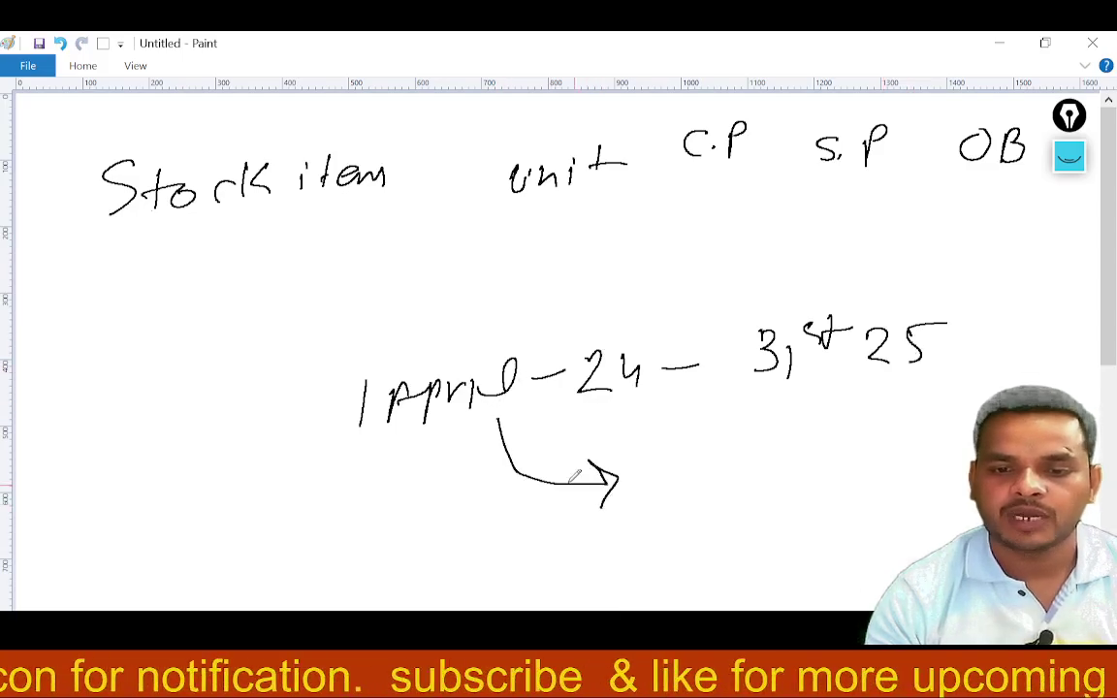
pyautogui.moveTo(532, 339)
pyautogui.mouseDown()
pyautogui.moveTo(461, 339)
pyautogui.moveTo(611, 407)
pyautogui.moveTo(620, 388)
pyautogui.mouseUp()
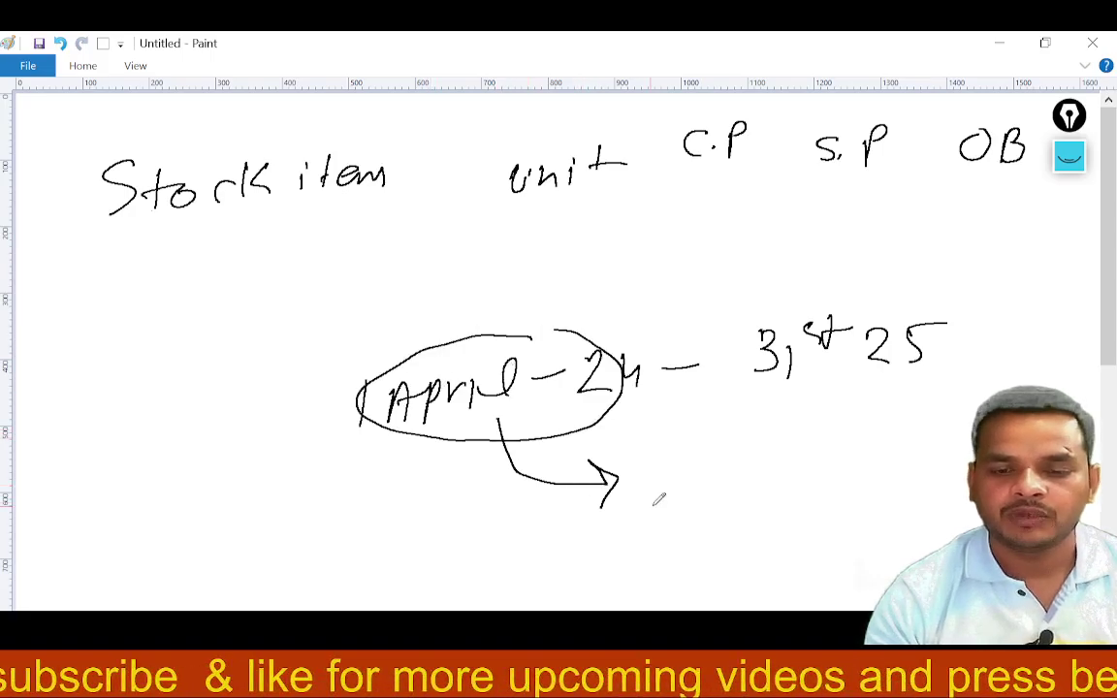
pyautogui.moveTo(659, 498)
pyautogui.mouseDown()
pyautogui.moveTo(803, 455)
pyautogui.moveTo(795, 497)
pyautogui.mouseUp()
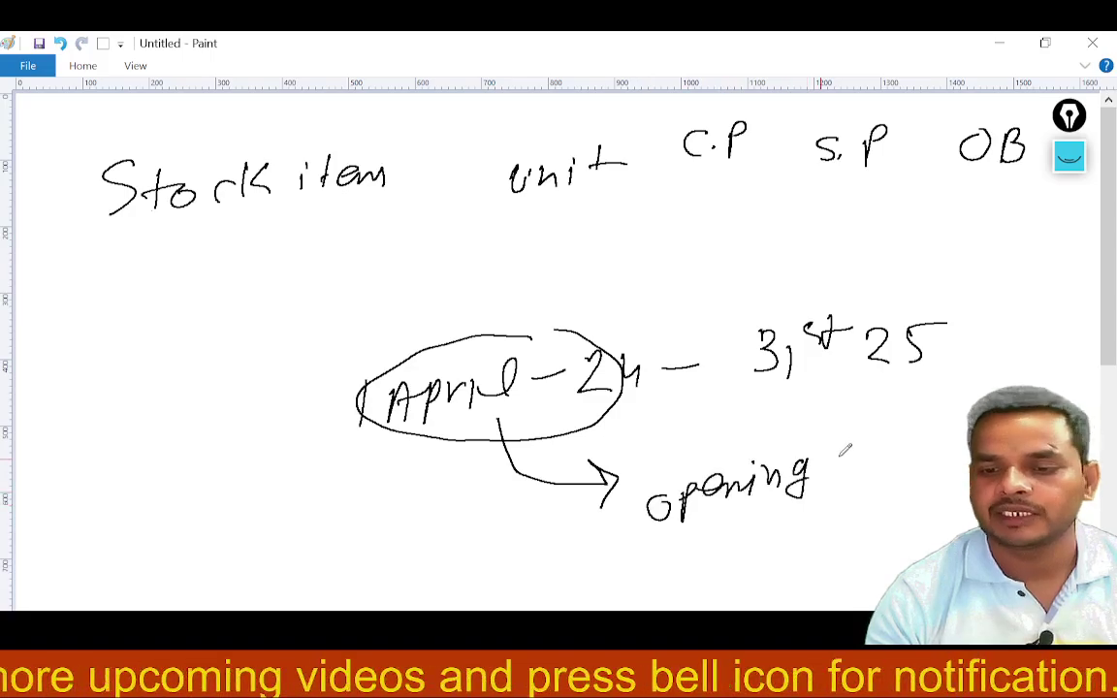
pyautogui.moveTo(834, 454); pyautogui.dragTo(842, 477)
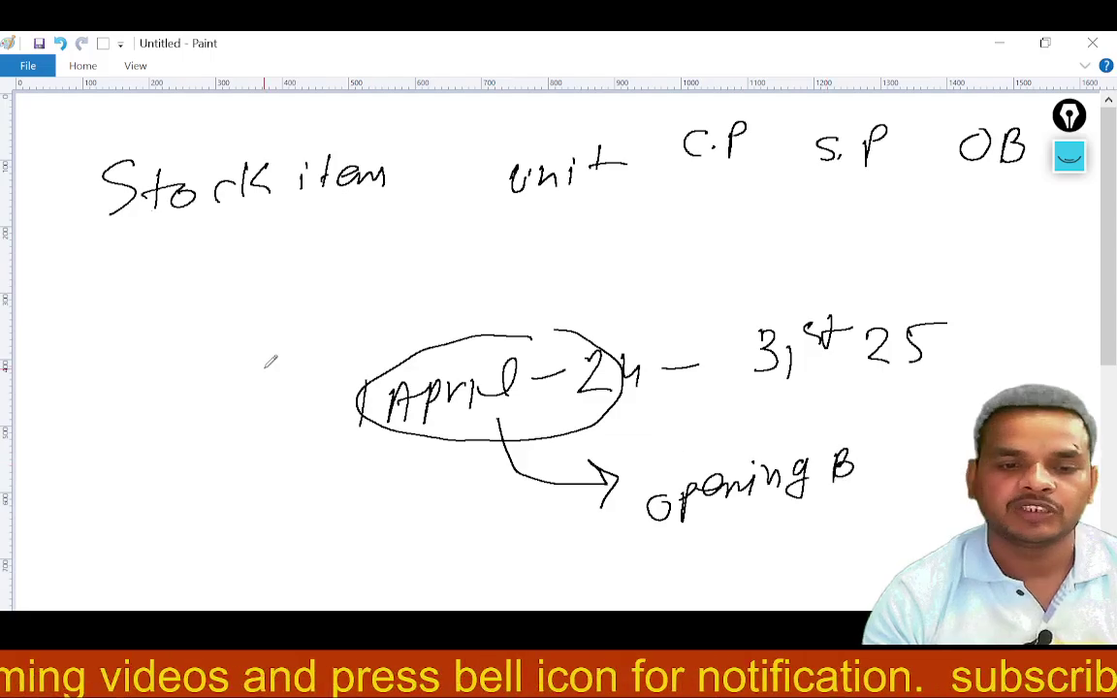
pyautogui.moveTo(519, 334); pyautogui.dragTo(582, 337)
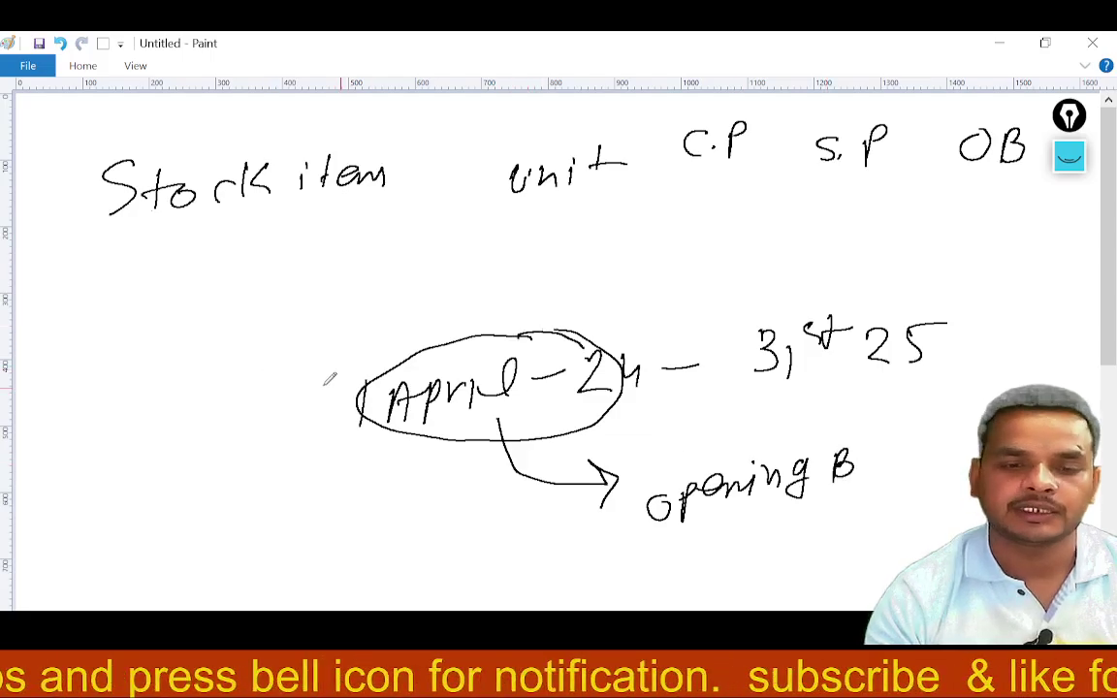
# Handwrite "50 B" before the circled April date and again beneath "opening B", ending with a tick
pyautogui.moveTo(254, 391)
pyautogui.mouseDown()
pyautogui.moveTo(277, 390)
pyautogui.moveTo(260, 426)
pyautogui.mouseUp()
pyautogui.moveTo(308, 405); pyautogui.dragTo(310, 397)
pyautogui.moveTo(324, 361); pyautogui.dragTo(326, 396)
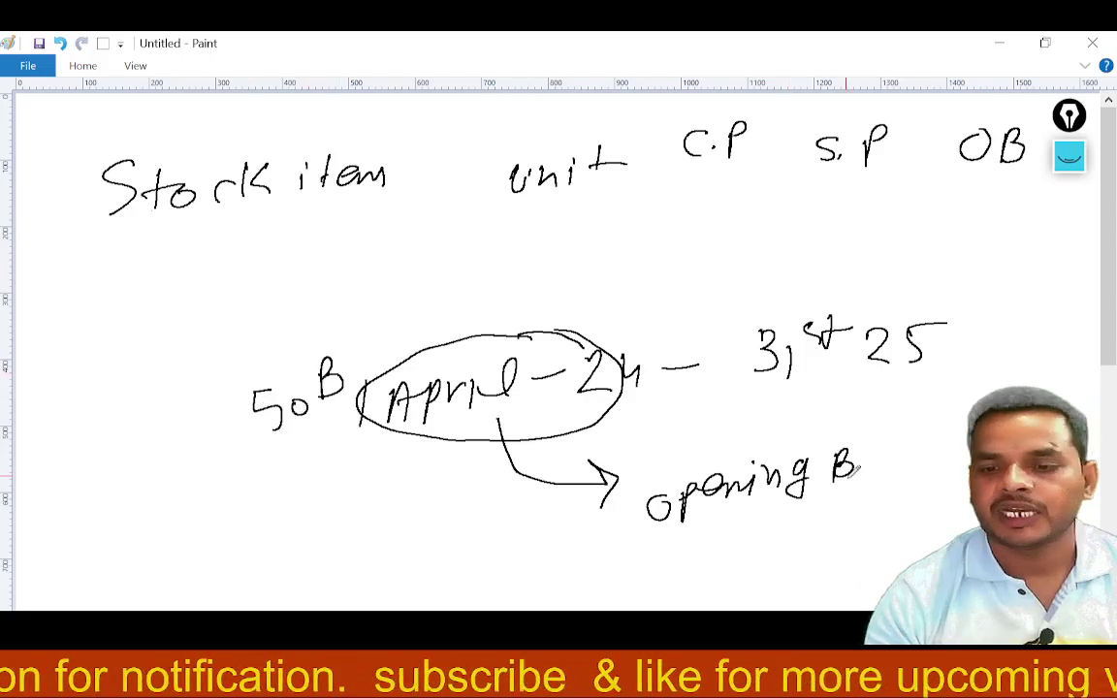
pyautogui.moveTo(832, 512); pyautogui.dragTo(843, 530)
pyautogui.moveTo(832, 511); pyautogui.dragTo(910, 530)
pyautogui.moveTo(932, 492); pyautogui.dragTo(964, 491)
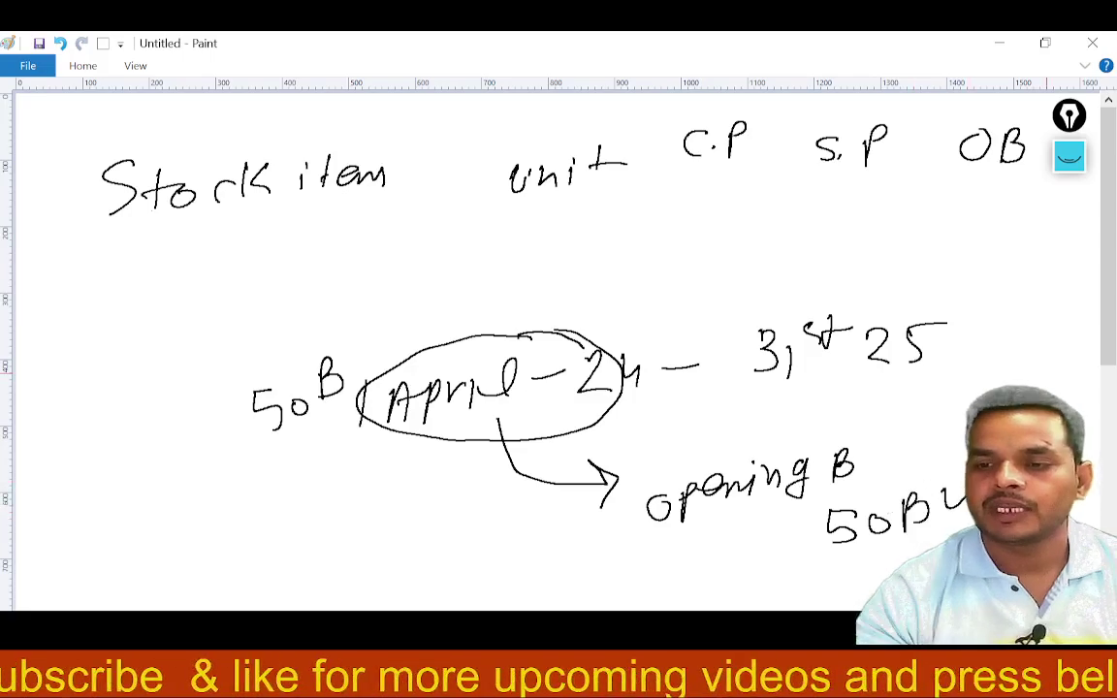
# Handwrite "31st 2026" in the free area below the opening note, followed by a short arrow
pyautogui.moveTo(1107, 305); pyautogui.dragTo(1104, 450)
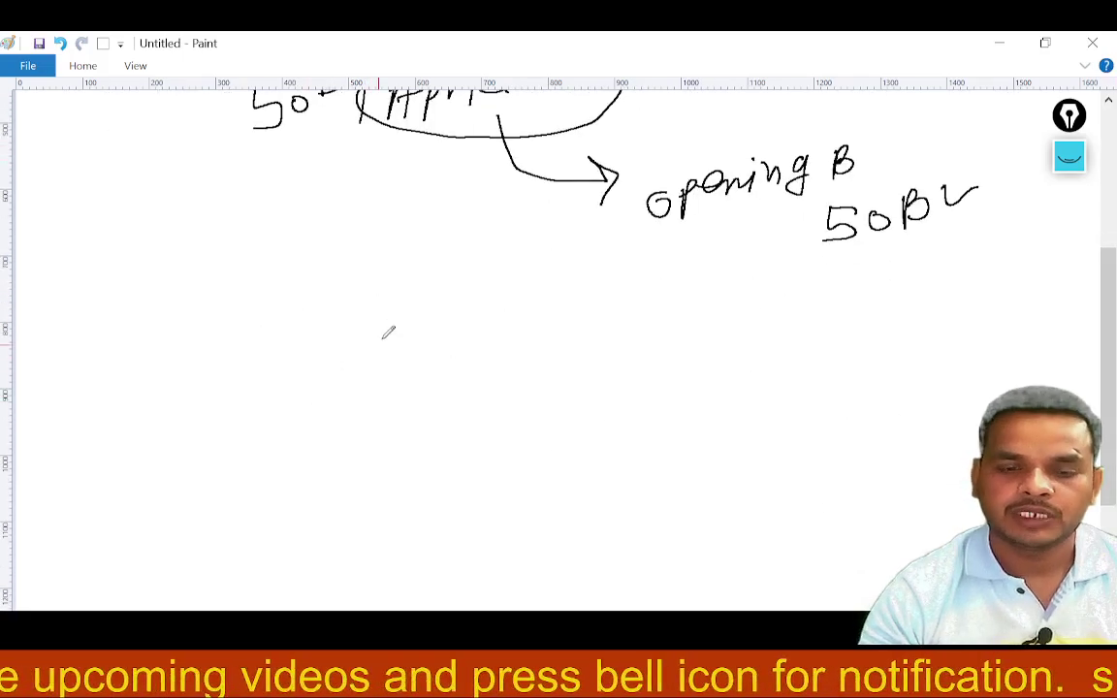
pyautogui.moveTo(393, 334)
pyautogui.mouseDown()
pyautogui.moveTo(400, 370)
pyautogui.moveTo(424, 376)
pyautogui.mouseUp()
pyautogui.moveTo(438, 343); pyautogui.dragTo(492, 357)
pyautogui.moveTo(520, 312)
pyautogui.mouseDown()
pyautogui.moveTo(515, 342)
pyautogui.moveTo(529, 339)
pyautogui.mouseUp()
pyautogui.moveTo(277, 361)
pyautogui.mouseDown()
pyautogui.moveTo(291, 378)
pyautogui.moveTo(283, 397)
pyautogui.mouseUp()
pyautogui.moveTo(314, 359)
pyautogui.mouseDown()
pyautogui.moveTo(326, 342)
pyautogui.moveTo(326, 359)
pyautogui.mouseUp()
pyautogui.moveTo(357, 312)
pyautogui.mouseDown()
pyautogui.moveTo(362, 339)
pyautogui.moveTo(373, 316)
pyautogui.mouseUp()
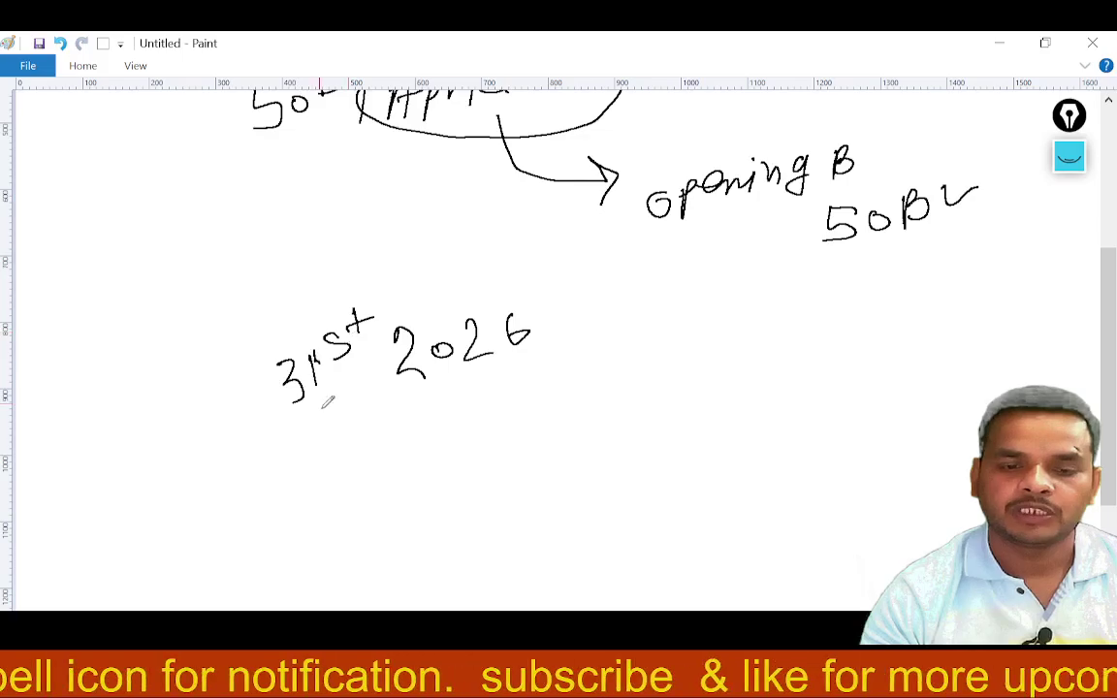
pyautogui.moveTo(316, 353); pyautogui.dragTo(322, 412)
pyautogui.moveTo(569, 338)
pyautogui.mouseDown()
pyautogui.moveTo(613, 332)
pyautogui.moveTo(602, 347)
pyautogui.mouseUp()
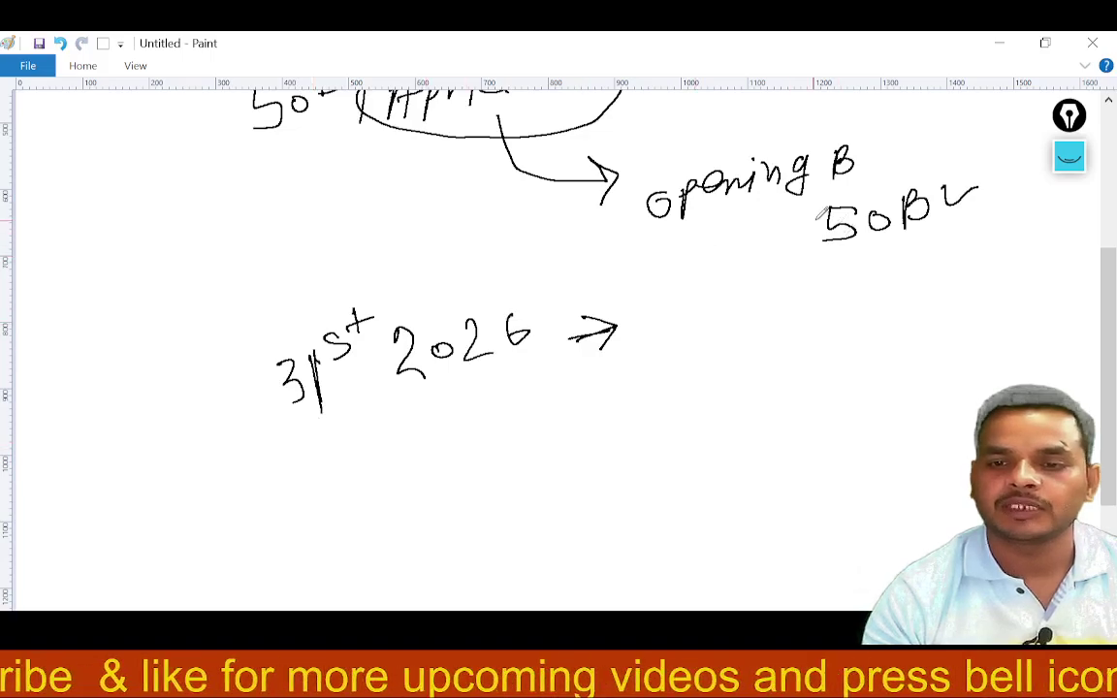
# Circle the 31st date, overwrite its year's last digit with 5 and write "40" before it
pyautogui.moveTo(372, 299)
pyautogui.mouseDown()
pyautogui.moveTo(328, 304)
pyautogui.moveTo(263, 384)
pyautogui.moveTo(504, 367)
pyautogui.moveTo(506, 292)
pyautogui.mouseUp()
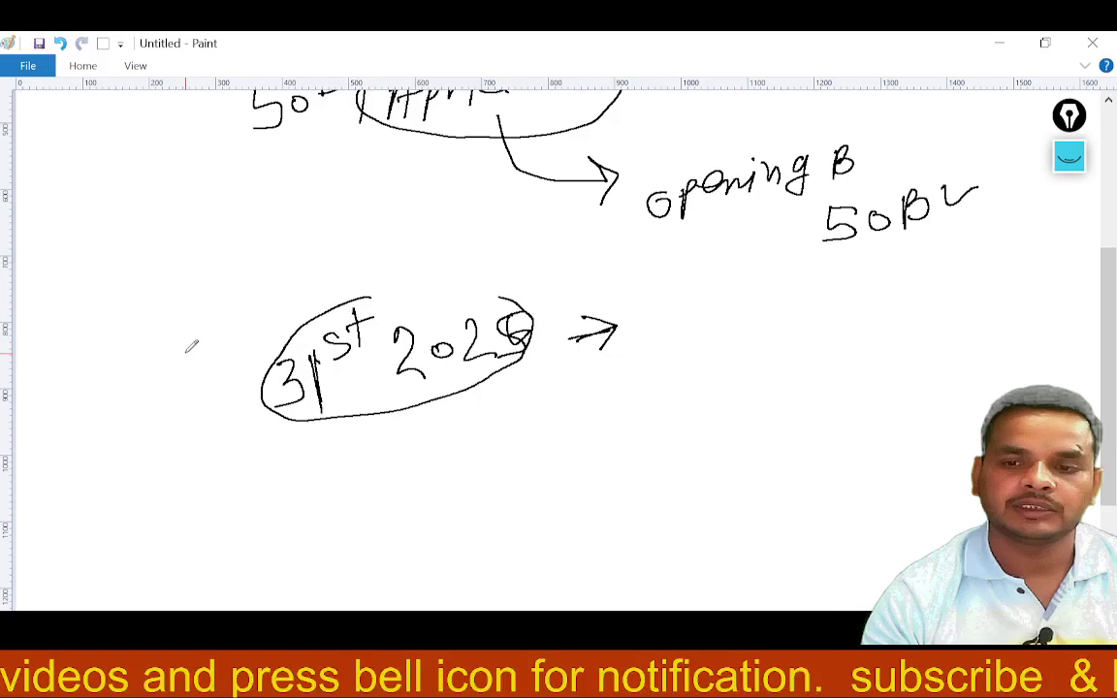
pyautogui.moveTo(181, 337); pyautogui.dragTo(199, 361)
pyautogui.moveTo(231, 343)
pyautogui.mouseDown()
pyautogui.moveTo(229, 361)
pyautogui.moveTo(232, 344)
pyautogui.mouseUp()
# Handwrite "1 April 2025" below the arrow and "OB" with a tick and "40" underneath it
pyautogui.moveTo(524, 407)
pyautogui.mouseDown()
pyautogui.moveTo(522, 445)
pyautogui.moveTo(549, 445)
pyautogui.moveTo(620, 407)
pyautogui.mouseUp()
pyautogui.moveTo(636, 402)
pyautogui.mouseDown()
pyautogui.moveTo(640, 426)
pyautogui.moveTo(688, 374)
pyautogui.moveTo(730, 395)
pyautogui.moveTo(759, 368)
pyautogui.moveTo(817, 386)
pyautogui.mouseUp()
pyautogui.click(639, 380)
pyautogui.moveTo(829, 355); pyautogui.dragTo(860, 344)
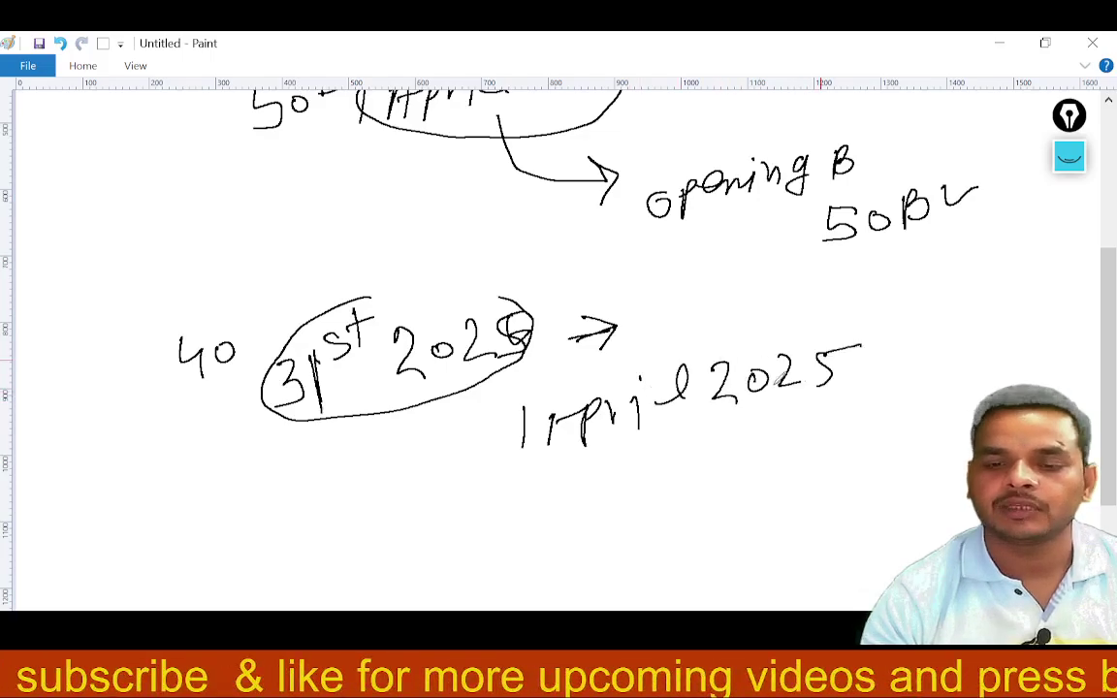
pyautogui.moveTo(655, 500); pyautogui.dragTo(694, 538)
pyautogui.moveTo(694, 490)
pyautogui.mouseDown()
pyautogui.moveTo(706, 524)
pyautogui.moveTo(872, 485)
pyautogui.moveTo(872, 509)
pyautogui.mouseUp()
pyautogui.moveTo(897, 467); pyautogui.dragTo(898, 469)
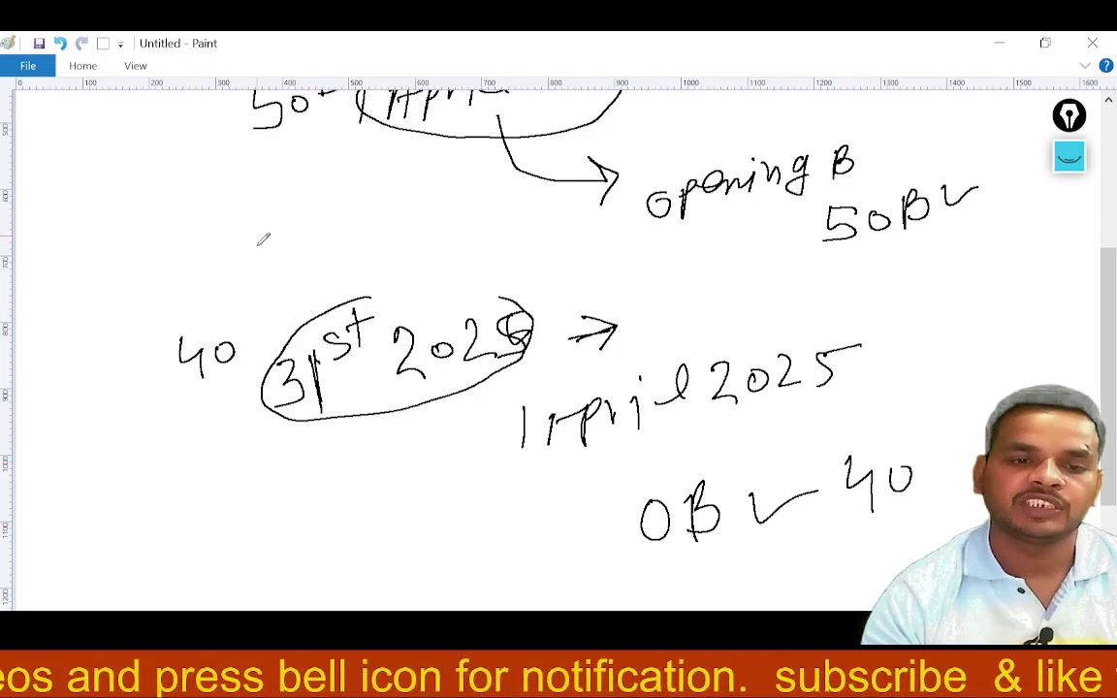
# Draw an arrow from the 40 beside the 31st date to the word "Closing", and circle the 40 after OB
pyautogui.moveTo(243, 326)
pyautogui.mouseDown()
pyautogui.moveTo(250, 286)
pyautogui.moveTo(293, 244)
pyautogui.mouseUp()
pyautogui.moveTo(292, 244); pyautogui.dragTo(298, 273)
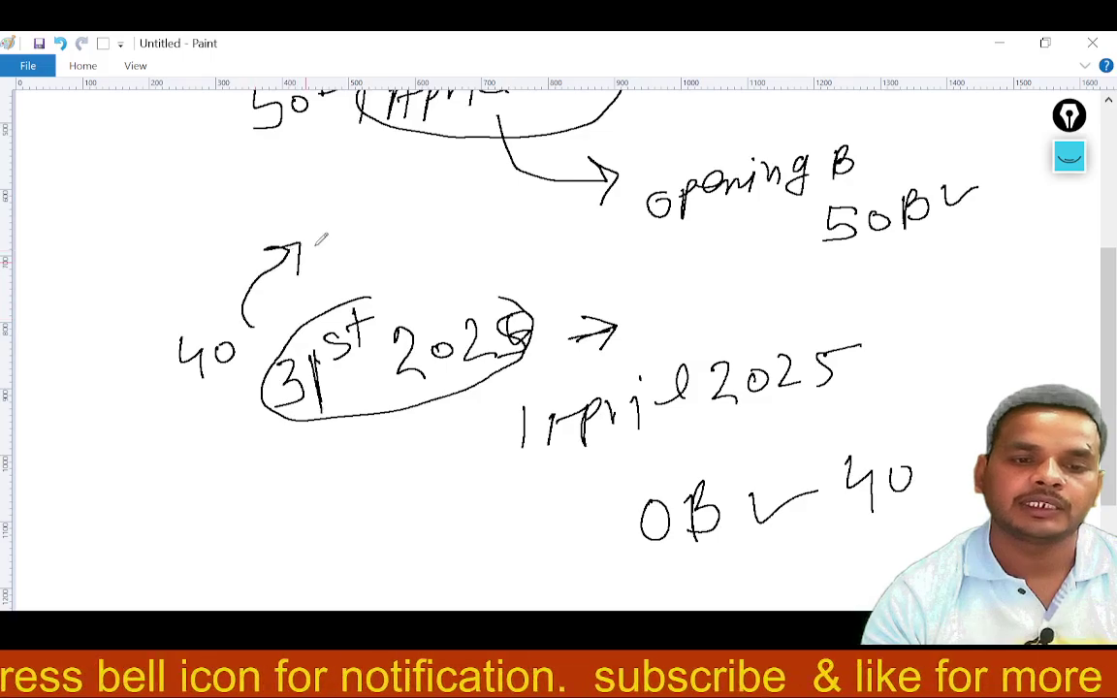
pyautogui.moveTo(332, 196); pyautogui.dragTo(323, 244)
pyautogui.moveTo(350, 229); pyautogui.dragTo(366, 231)
pyautogui.moveTo(386, 219); pyautogui.dragTo(402, 221)
pyautogui.moveTo(419, 204)
pyautogui.mouseDown()
pyautogui.moveTo(408, 225)
pyautogui.moveTo(475, 219)
pyautogui.mouseUp()
pyautogui.click(428, 198)
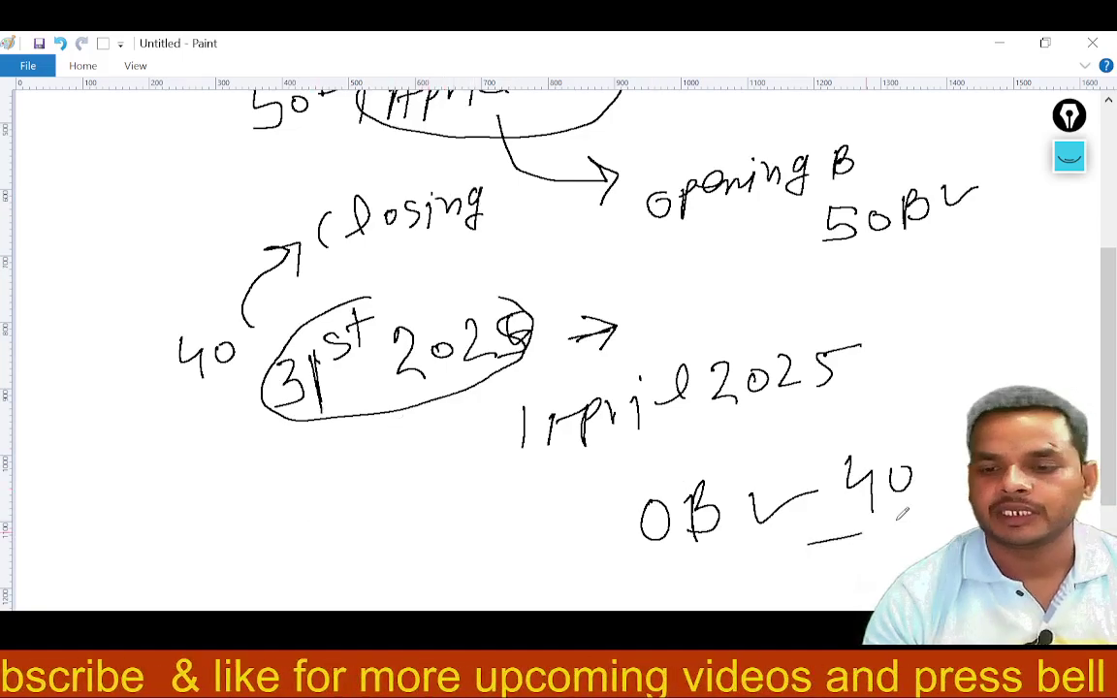
pyautogui.moveTo(807, 545)
pyautogui.mouseDown()
pyautogui.moveTo(856, 449)
pyautogui.moveTo(802, 498)
pyautogui.mouseUp()
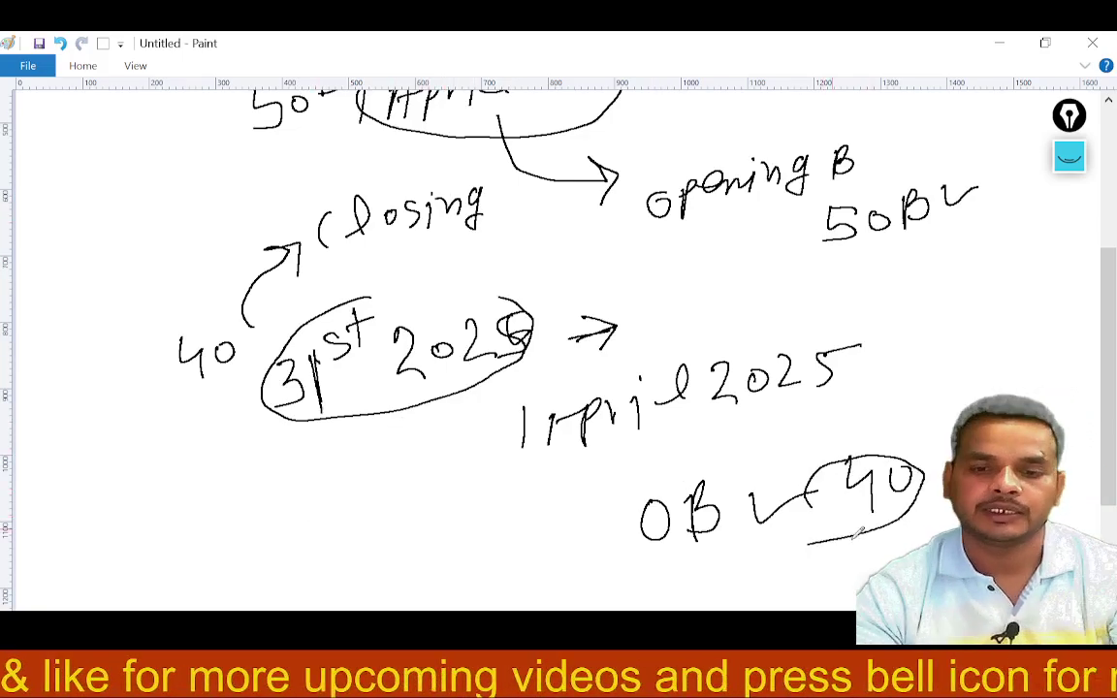
# Undo the handwritten closing-balance notes, the 50B beneath the opening note and most of the 50B before the circled April date
pyautogui.scroll(-2, 829, 511)
pyautogui.scroll(5, 676, 397)
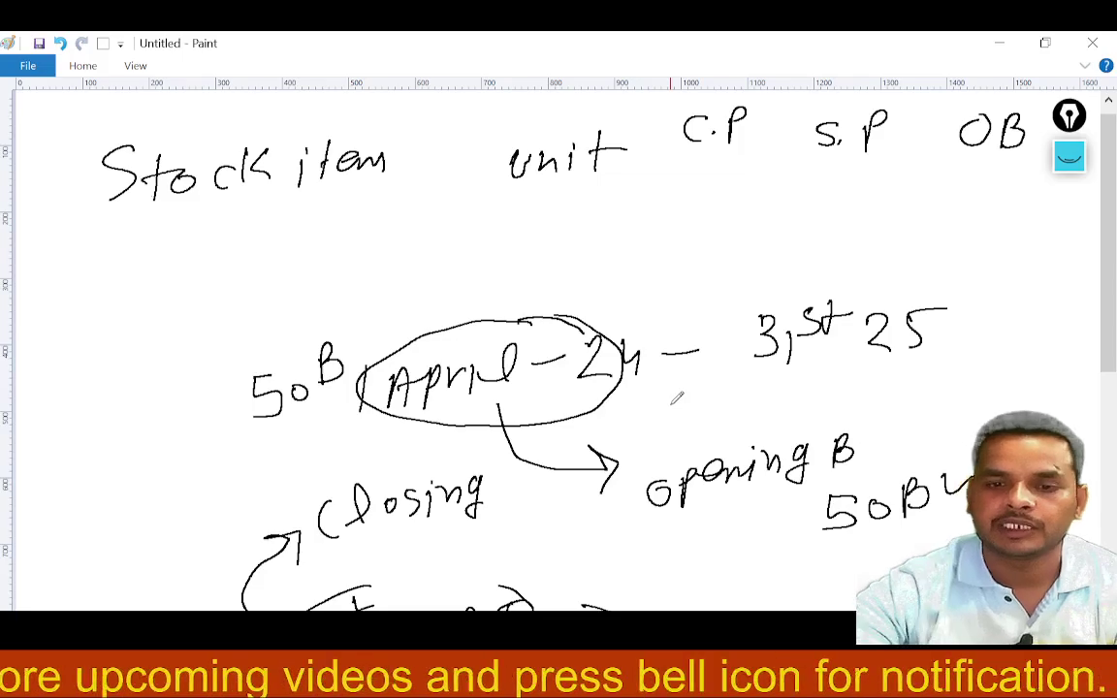
pyautogui.scroll(1, 668, 393)
pyautogui.scroll(-2, 630, 388)
pyautogui.scroll(2, 582, 386)
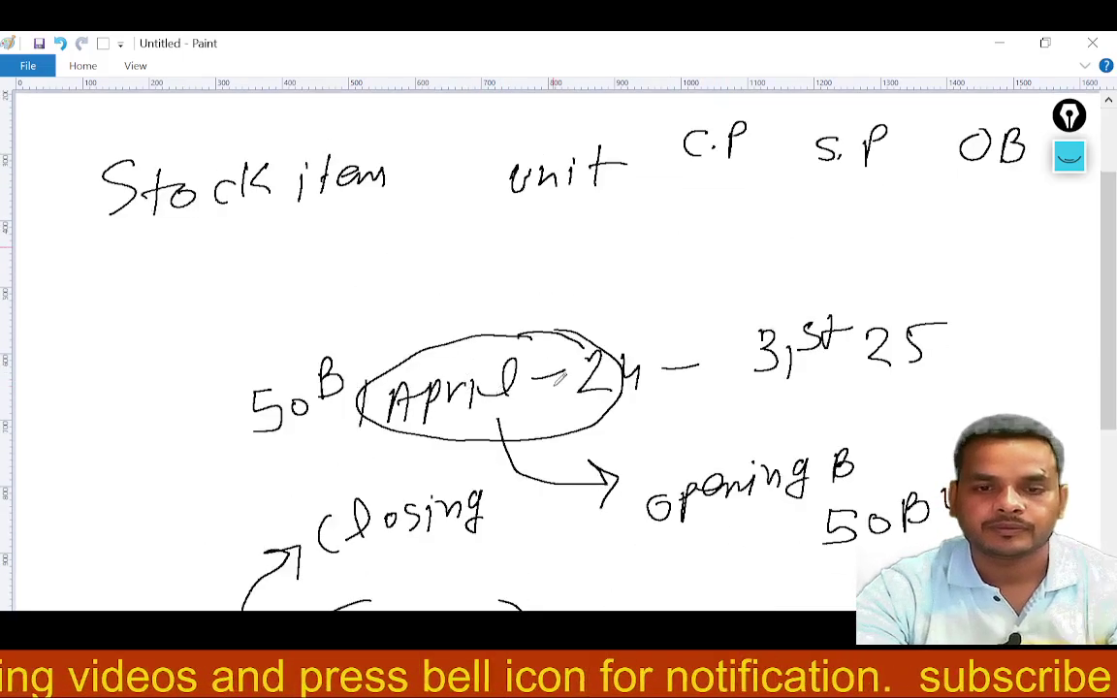
pyautogui.hotkey('ctrl', 'z')
pyautogui.hotkey('ctrl', 'z')
pyautogui.hotkey('ctrl', 'z')
pyautogui.hotkey('ctrl', 'z')
pyautogui.hotkey('ctrl', 'z')
pyautogui.hotkey('ctrl', 'z')
pyautogui.hotkey('ctrl', 'z')
pyautogui.hotkey('ctrl', 'z')
pyautogui.hotkey('ctrl', 'z')
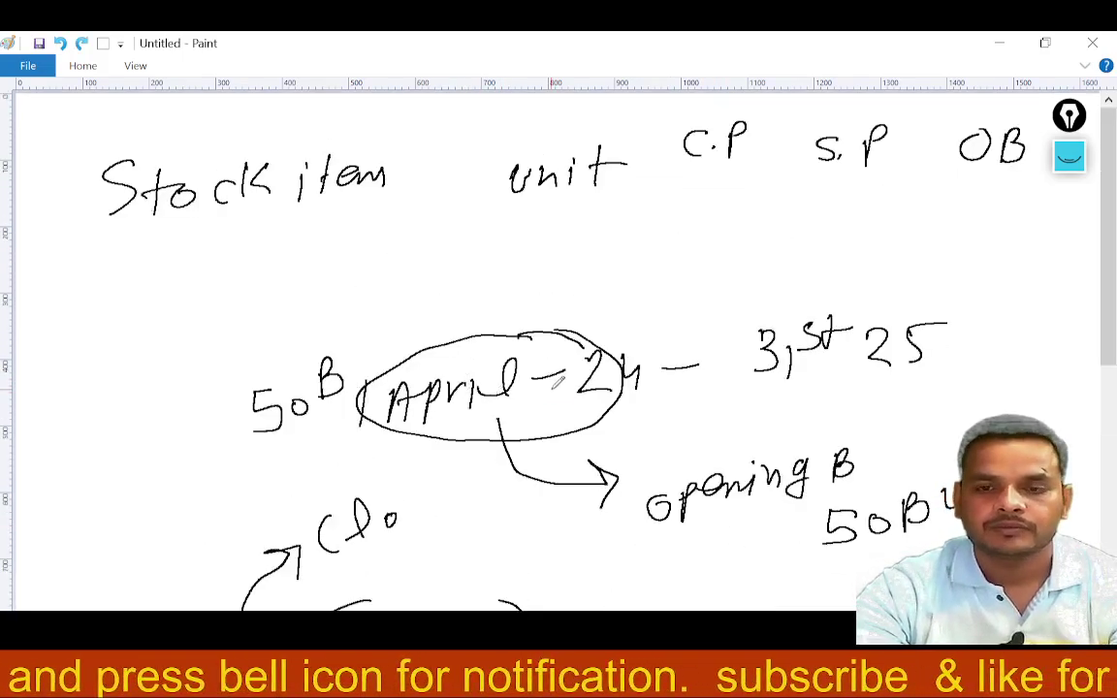
pyautogui.hotkey('ctrl', 'z')
pyautogui.hotkey('ctrl', 'z')
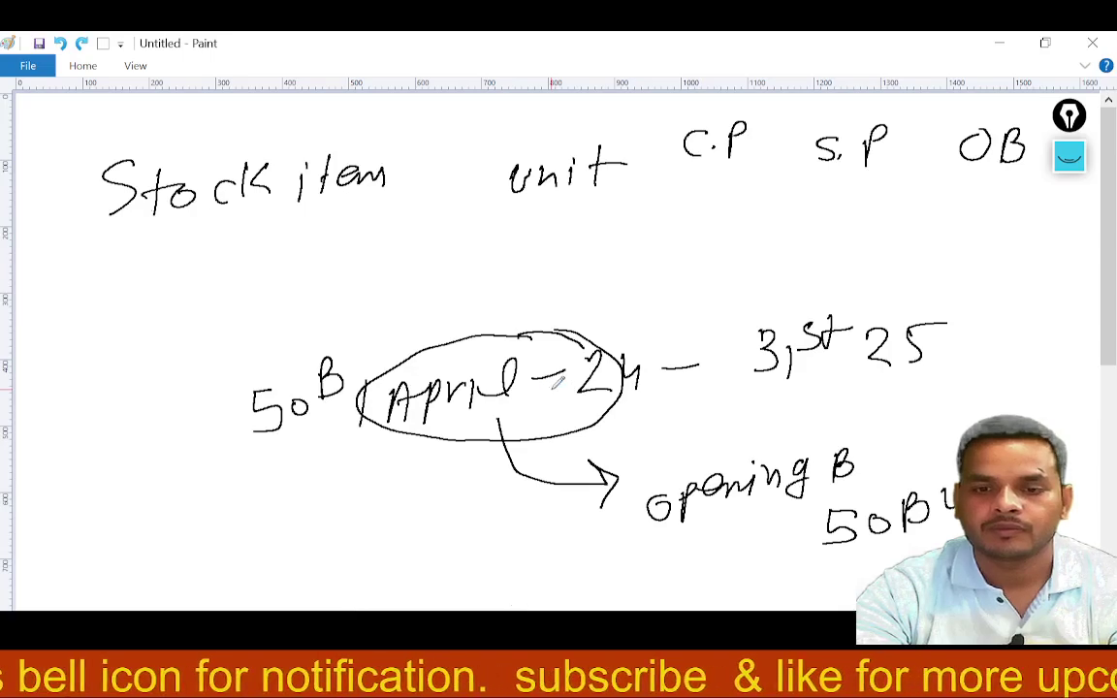
pyautogui.hotkey('ctrl', 'z')
pyautogui.hotkey('ctrl', 'z')
pyautogui.hotkey('ctrl', 'z')
pyautogui.hotkey('ctrl', 'z')
pyautogui.hotkey('ctrl', 'z')
pyautogui.hotkey('ctrl', 'z')
pyautogui.hotkey('ctrl', 'z')
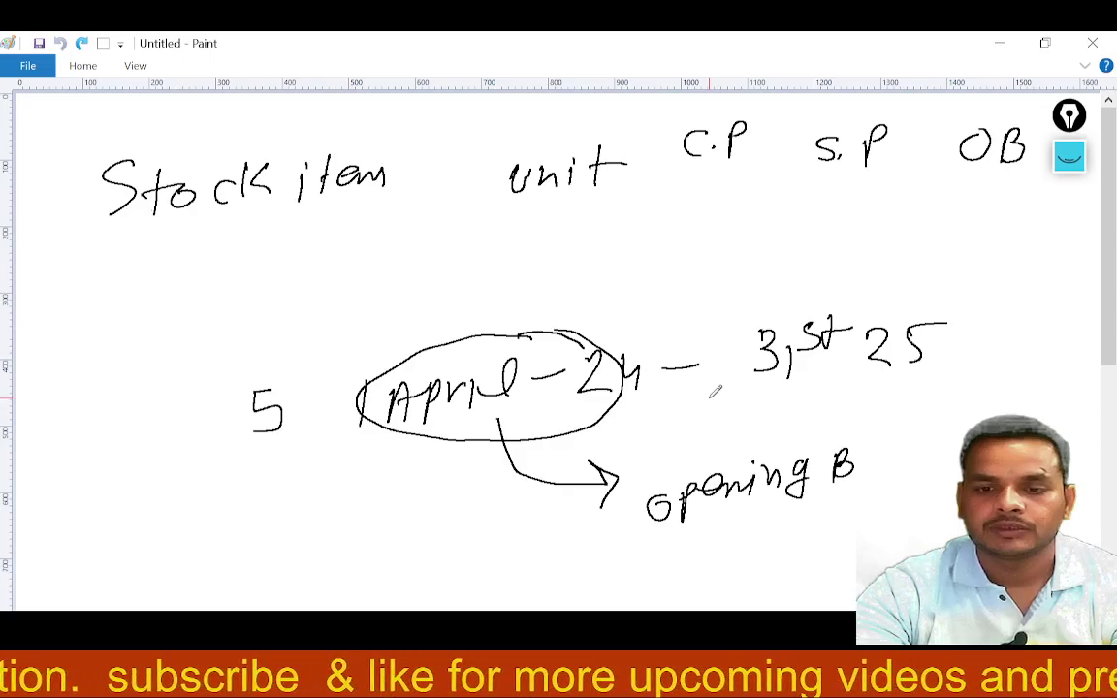
# Delete all remaining handwriting below the Stock item heading row using a rectangular selection
pyautogui.click(79, 66)
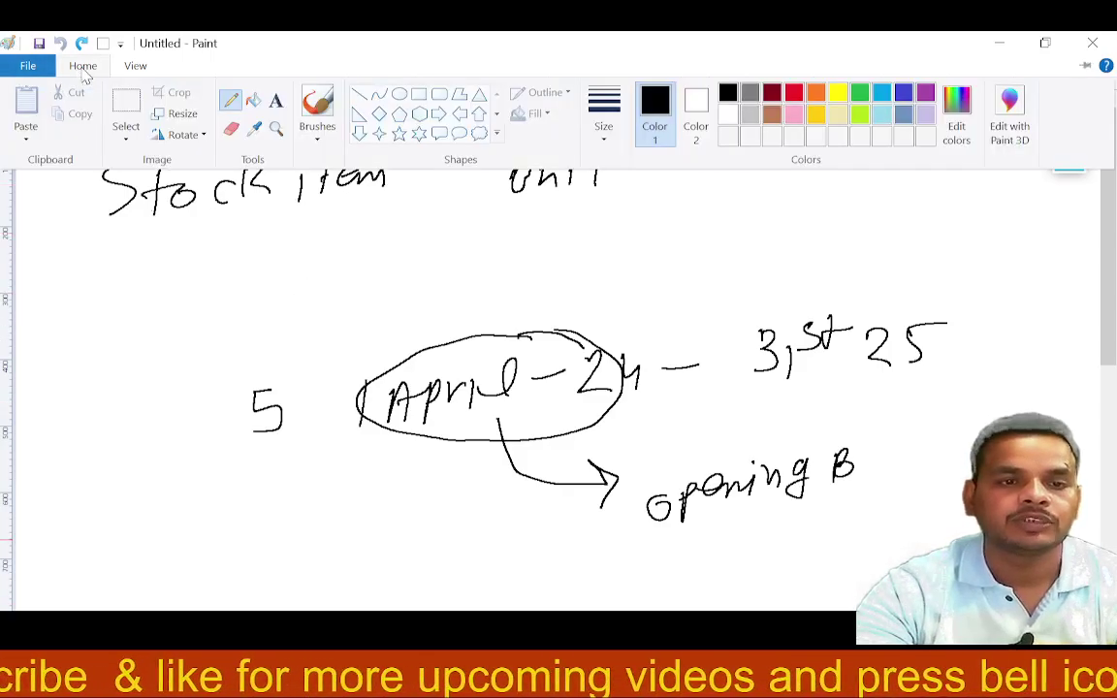
pyautogui.click(124, 131)
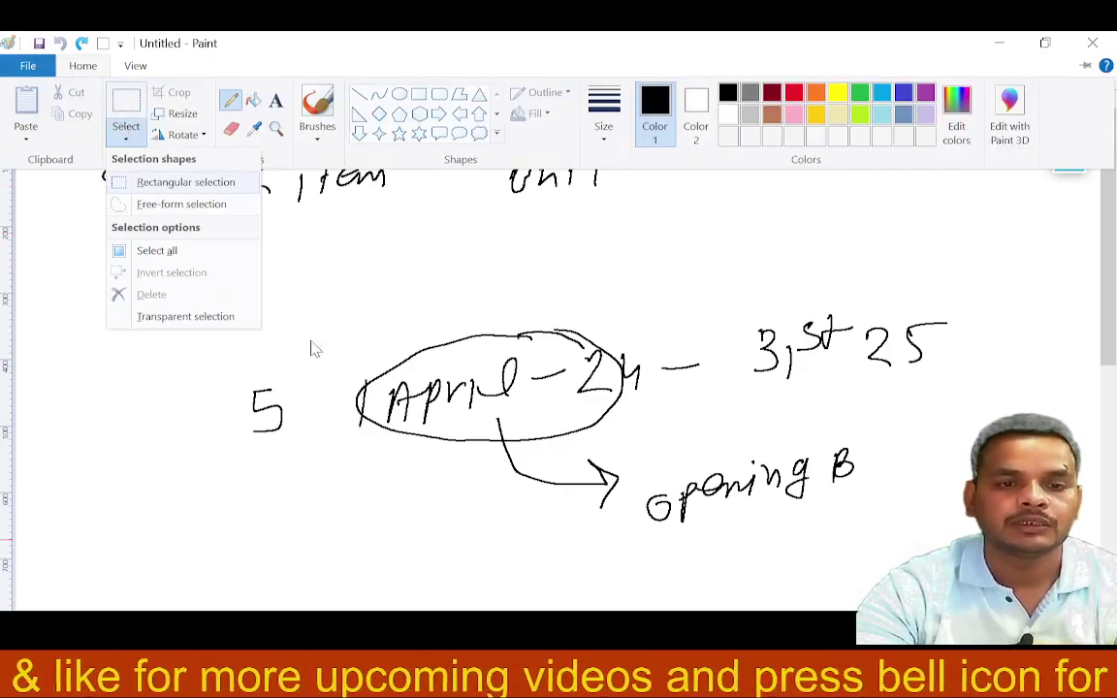
pyautogui.click(169, 182)
pyautogui.moveTo(159, 250); pyautogui.dragTo(999, 585)
pyautogui.press('Delete')
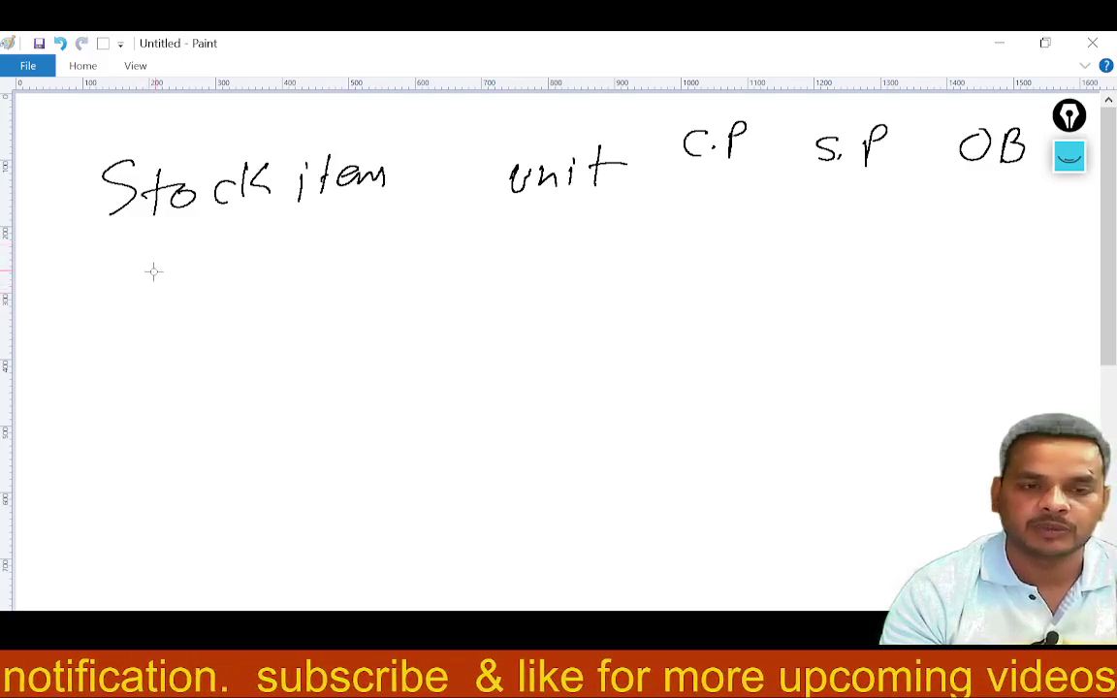
# Handwrite a Potato row with the Pencil under the headings: unit Kg, C.P 15, S.P 20 and OB 50 Kg
pyautogui.moveTo(117, 269); pyautogui.dragTo(120, 304)
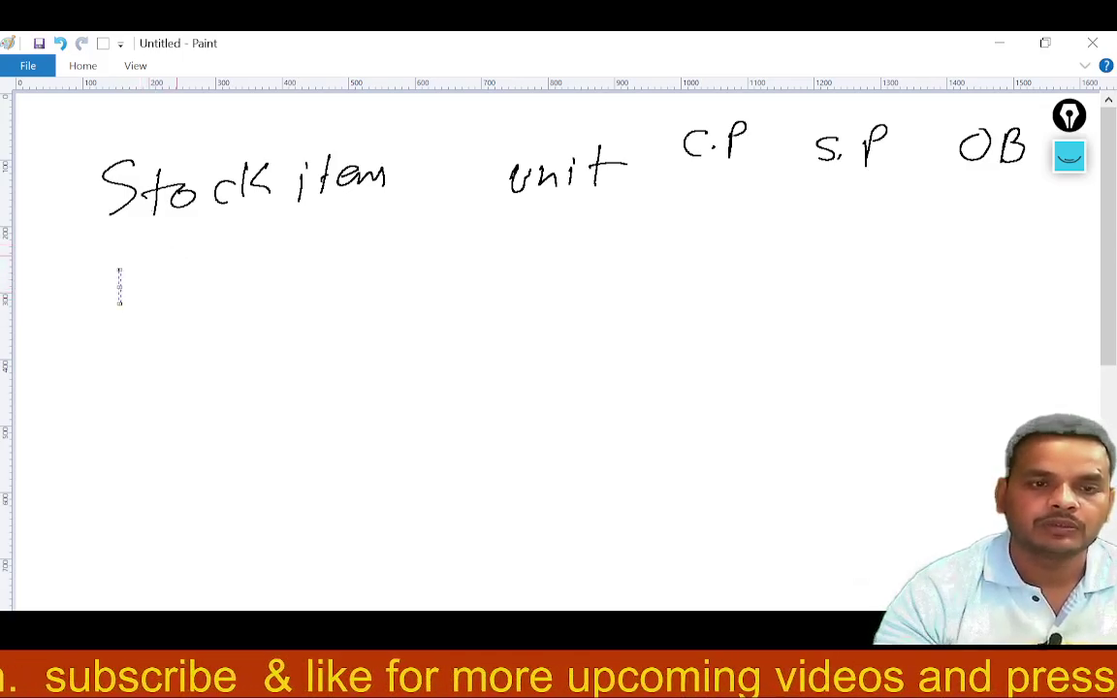
pyautogui.click(83, 65)
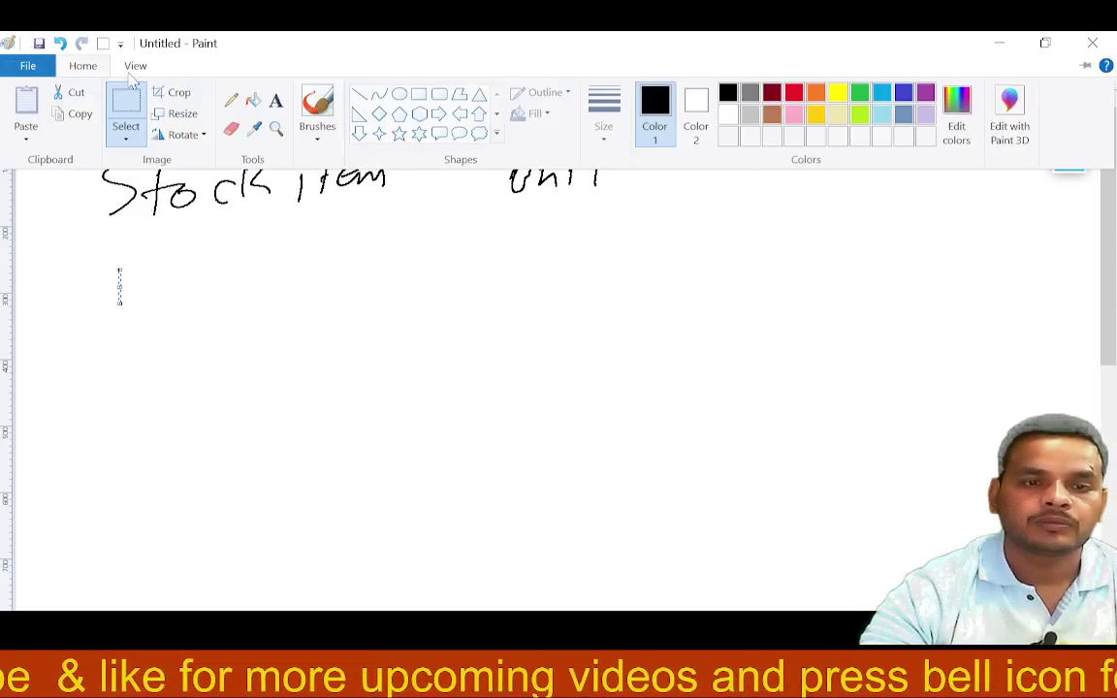
pyautogui.click(233, 102)
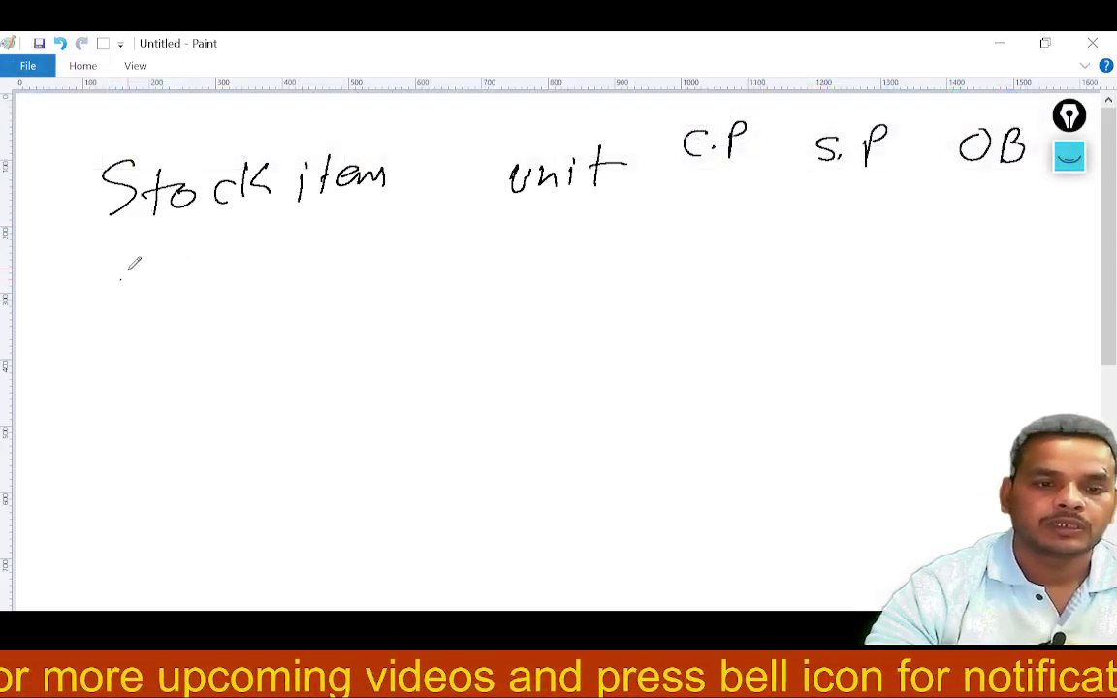
pyautogui.moveTo(131, 258); pyautogui.dragTo(134, 324)
pyautogui.moveTo(133, 260)
pyautogui.mouseDown()
pyautogui.moveTo(136, 295)
pyautogui.moveTo(171, 287)
pyautogui.mouseUp()
pyautogui.moveTo(218, 255)
pyautogui.mouseDown()
pyautogui.moveTo(223, 283)
pyautogui.moveTo(320, 266)
pyautogui.mouseUp()
pyautogui.moveTo(511, 238)
pyautogui.mouseDown()
pyautogui.moveTo(513, 278)
pyautogui.moveTo(537, 281)
pyautogui.moveTo(572, 264)
pyautogui.moveTo(557, 308)
pyautogui.mouseUp()
pyautogui.moveTo(696, 221)
pyautogui.mouseDown()
pyautogui.moveTo(695, 254)
pyautogui.moveTo(725, 261)
pyautogui.mouseUp()
pyautogui.moveTo(734, 222); pyautogui.dragTo(745, 216)
pyautogui.moveTo(834, 229)
pyautogui.mouseDown()
pyautogui.moveTo(867, 263)
pyautogui.moveTo(882, 234)
pyautogui.mouseUp()
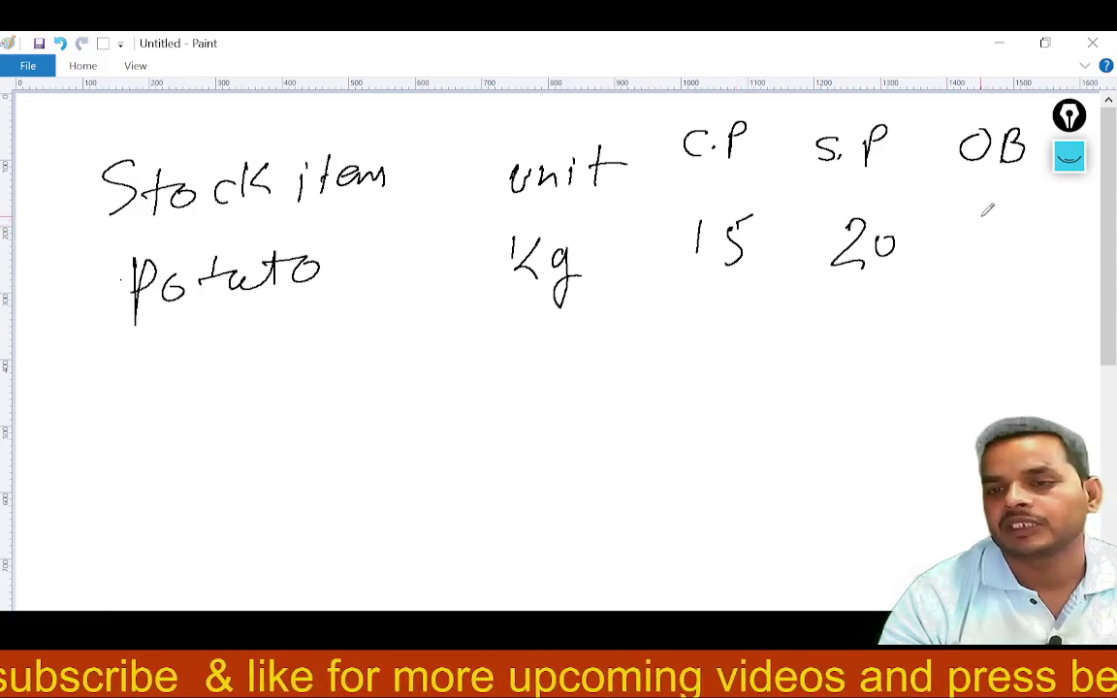
pyautogui.moveTo(972, 215); pyautogui.dragTo(965, 250)
pyautogui.moveTo(977, 218)
pyautogui.mouseDown()
pyautogui.moveTo(991, 213)
pyautogui.moveTo(1049, 246)
pyautogui.moveTo(1056, 276)
pyautogui.mouseUp()
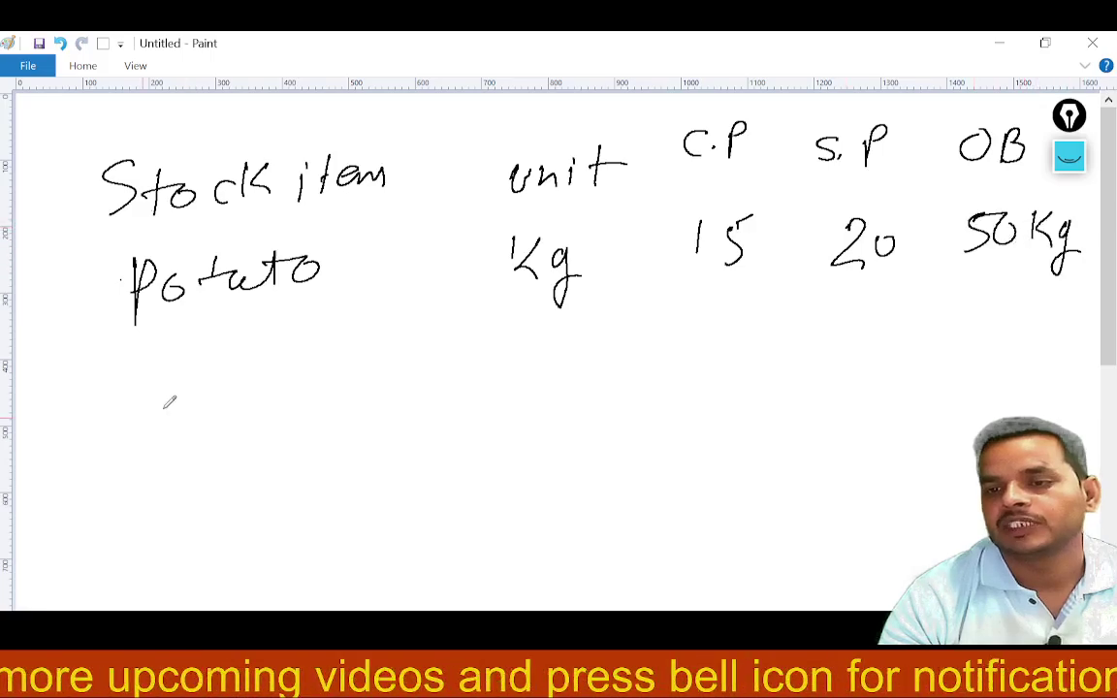
# Handwrite a tomato row below Potato: unit Kg, C.P 10, S.P 15 and OB 10 Kg, and lengthen its first letter
pyautogui.moveTo(164, 367); pyautogui.dragTo(165, 384)
pyautogui.moveTo(153, 401)
pyautogui.mouseDown()
pyautogui.moveTo(190, 383)
pyautogui.moveTo(233, 402)
pyautogui.moveTo(313, 370)
pyautogui.mouseUp()
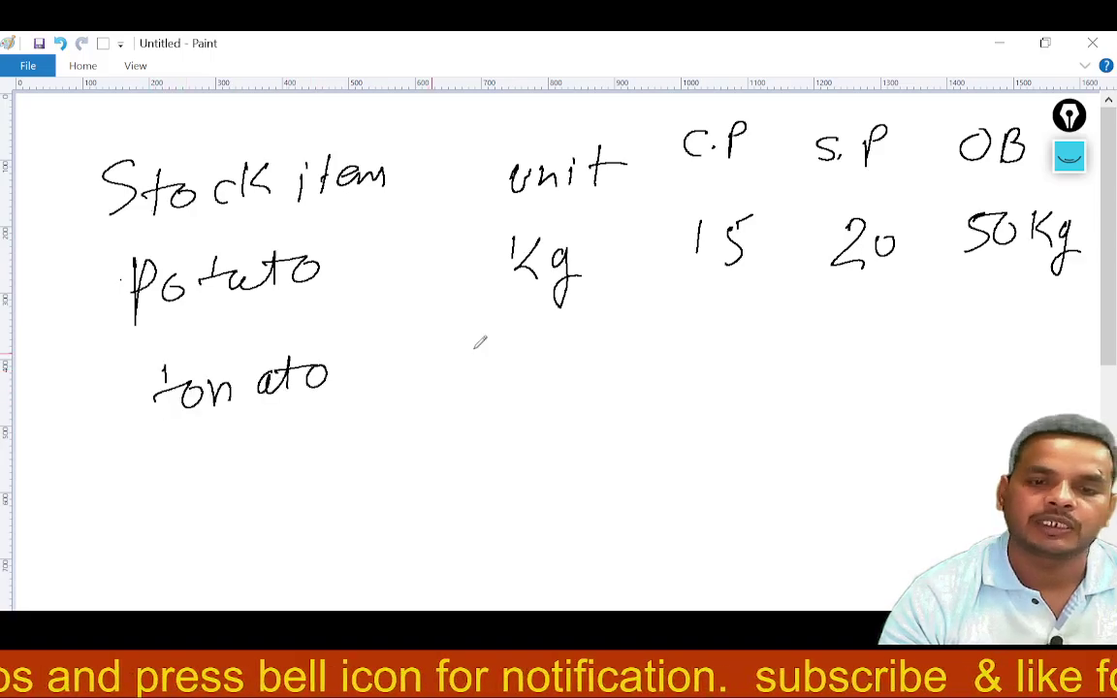
pyautogui.moveTo(543, 328)
pyautogui.mouseDown()
pyautogui.moveTo(541, 367)
pyautogui.moveTo(603, 368)
pyautogui.moveTo(586, 398)
pyautogui.mouseUp()
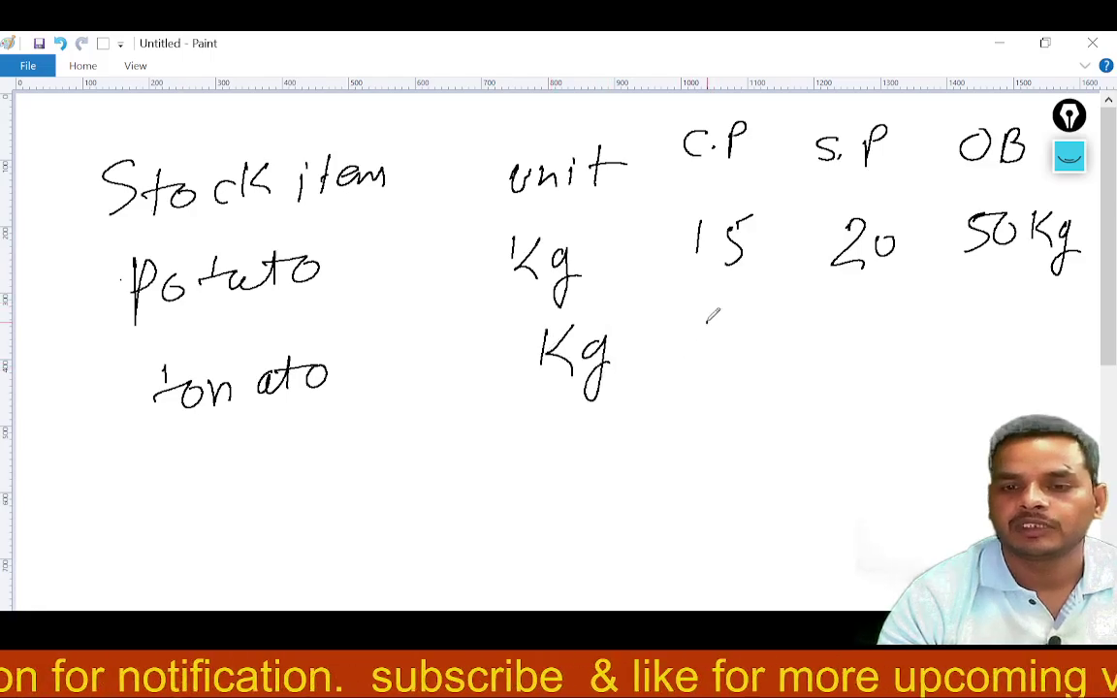
pyautogui.moveTo(702, 327)
pyautogui.mouseDown()
pyautogui.moveTo(699, 364)
pyautogui.moveTo(734, 332)
pyautogui.mouseUp()
pyautogui.moveTo(840, 315); pyautogui.dragTo(844, 357)
pyautogui.moveTo(872, 315); pyautogui.dragTo(877, 355)
pyautogui.moveTo(877, 310)
pyautogui.mouseDown()
pyautogui.moveTo(914, 307)
pyautogui.moveTo(971, 354)
pyautogui.mouseUp()
pyautogui.moveTo(990, 315); pyautogui.dragTo(1000, 332)
pyautogui.moveTo(1030, 309); pyautogui.dragTo(1030, 349)
pyautogui.moveTo(1055, 310)
pyautogui.mouseDown()
pyautogui.moveTo(1038, 329)
pyautogui.moveTo(1071, 364)
pyautogui.mouseUp()
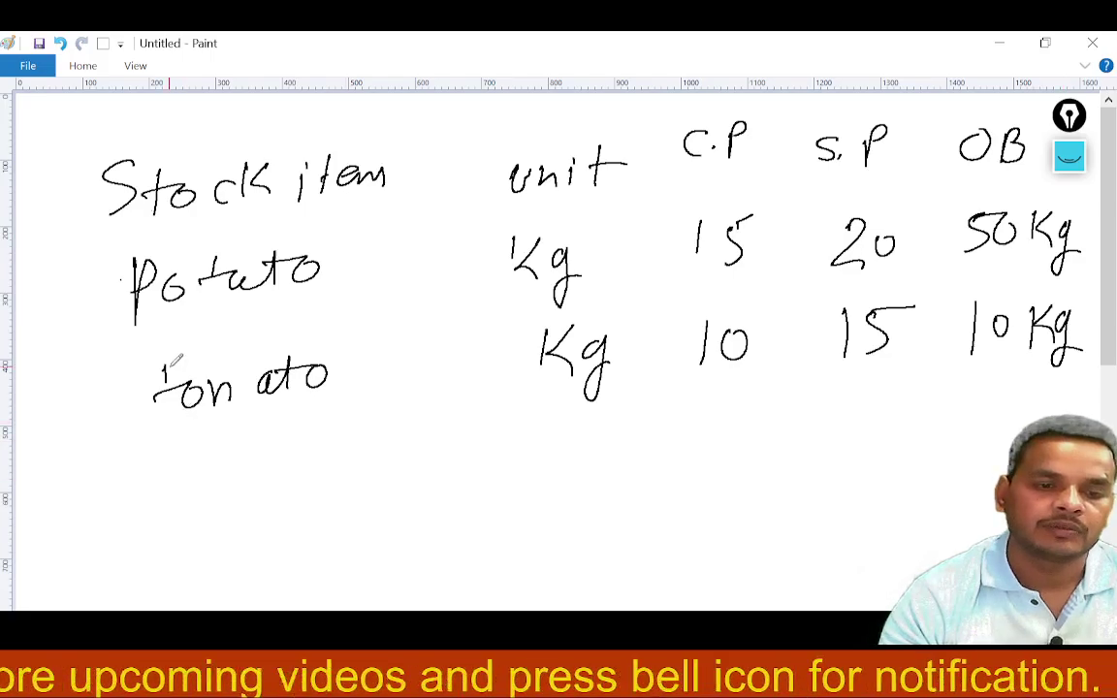
pyautogui.moveTo(172, 360); pyautogui.dragTo(163, 429)
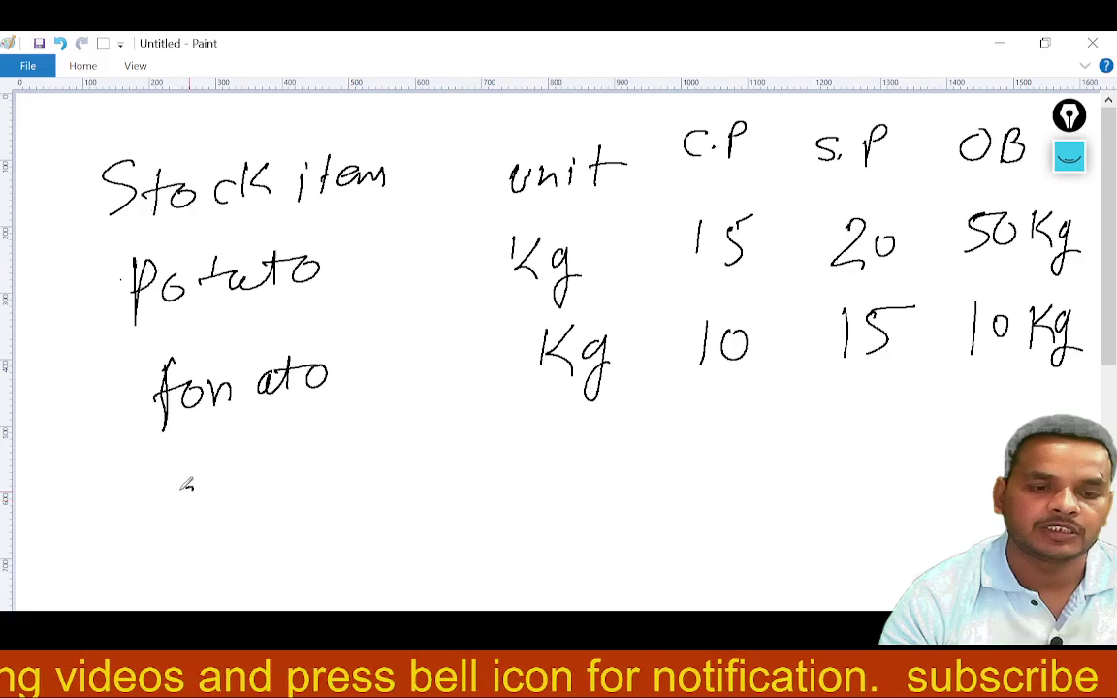
# Handwrite a "guvava" row below tomato: unit Kg, C.P 20, S.P 25 and OB 5 Kg
pyautogui.moveTo(194, 491); pyautogui.dragTo(174, 551)
pyautogui.moveTo(215, 492); pyautogui.dragTo(238, 494)
pyautogui.moveTo(248, 489)
pyautogui.mouseDown()
pyautogui.moveTo(256, 496)
pyautogui.moveTo(281, 483)
pyautogui.mouseUp()
pyautogui.moveTo(302, 475)
pyautogui.mouseDown()
pyautogui.moveTo(291, 499)
pyautogui.moveTo(310, 503)
pyautogui.mouseUp()
pyautogui.moveTo(314, 476)
pyautogui.mouseDown()
pyautogui.moveTo(339, 470)
pyautogui.moveTo(347, 490)
pyautogui.mouseUp()
pyautogui.moveTo(364, 464); pyautogui.dragTo(366, 489)
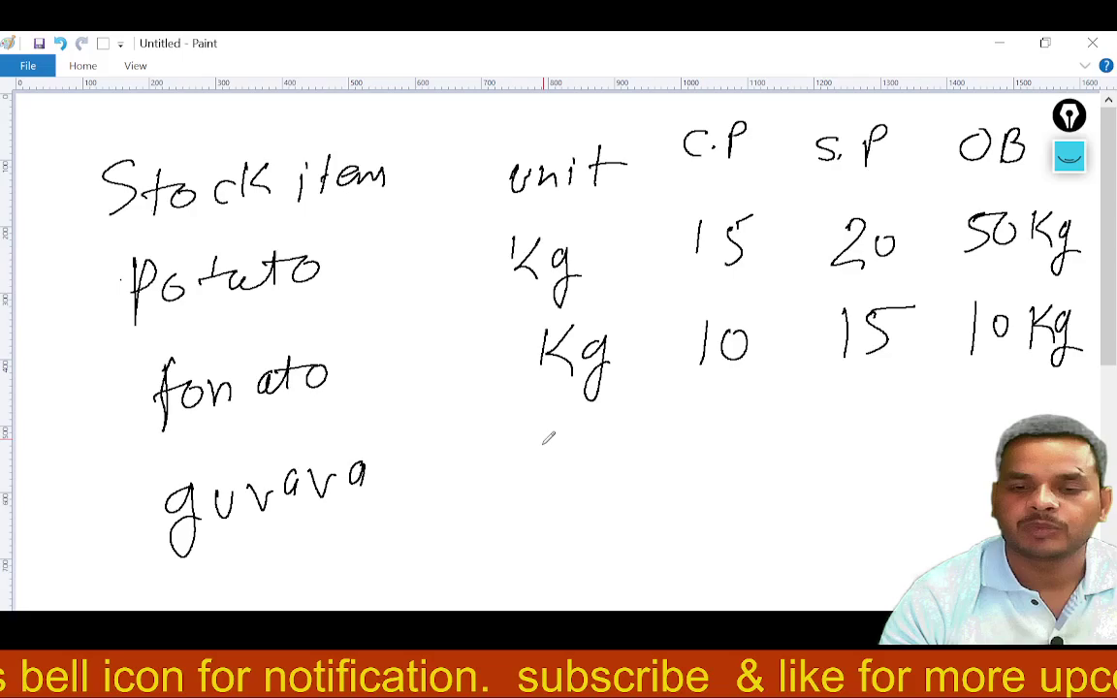
pyautogui.moveTo(549, 438); pyautogui.dragTo(546, 470)
pyautogui.moveTo(566, 441)
pyautogui.mouseDown()
pyautogui.moveTo(554, 464)
pyautogui.moveTo(618, 448)
pyautogui.moveTo(587, 491)
pyautogui.mouseUp()
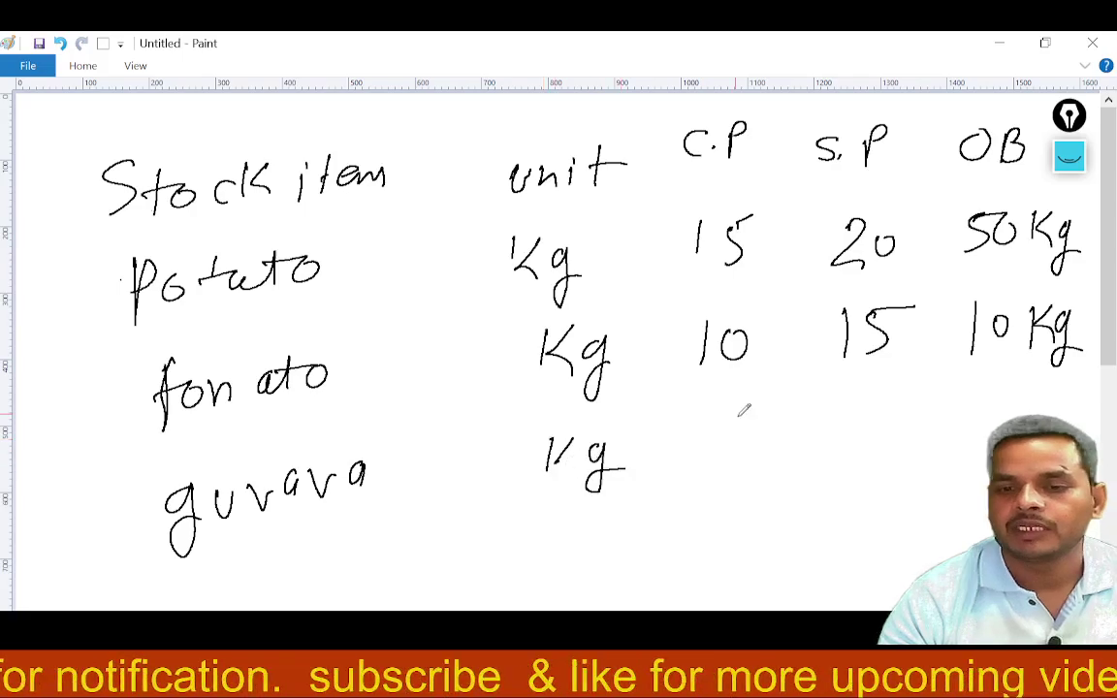
pyautogui.moveTo(727, 417)
pyautogui.mouseDown()
pyautogui.moveTo(747, 452)
pyautogui.moveTo(774, 436)
pyautogui.mouseUp()
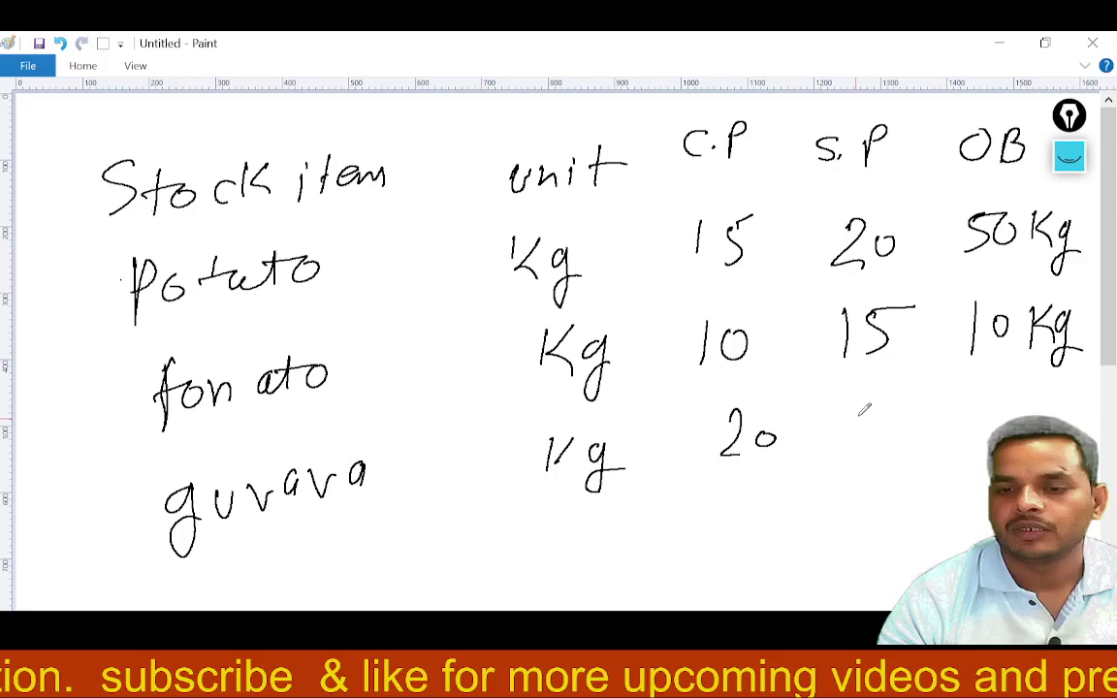
pyautogui.moveTo(855, 411)
pyautogui.mouseDown()
pyautogui.moveTo(872, 444)
pyautogui.moveTo(892, 448)
pyautogui.moveTo(925, 409)
pyautogui.mouseUp()
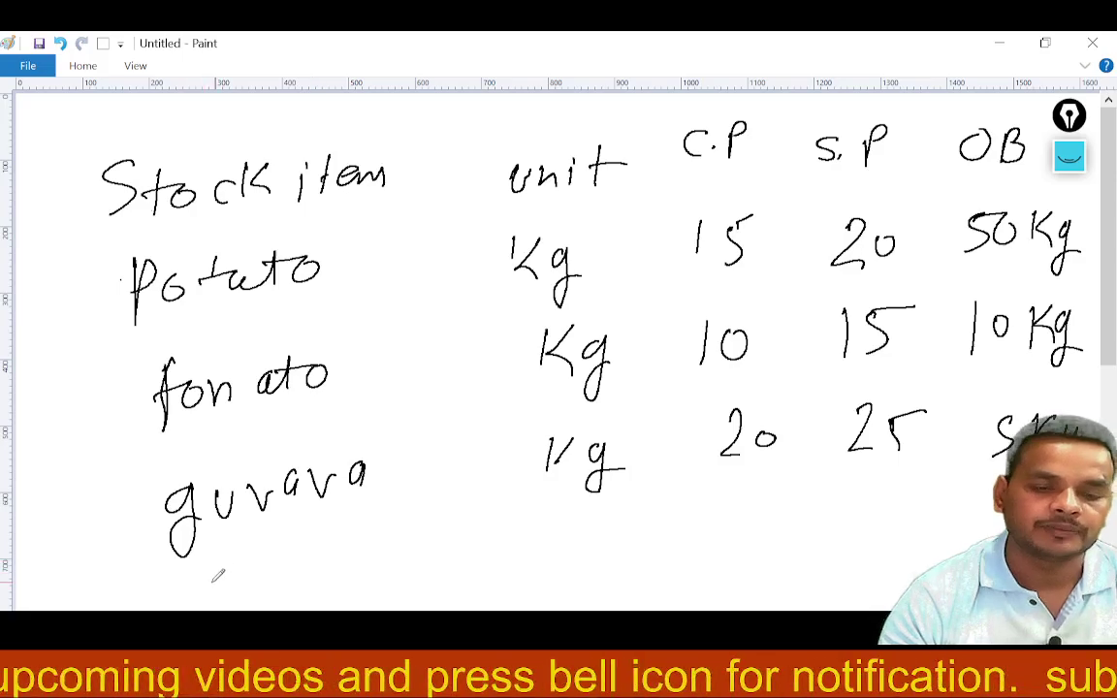
# Handwrite an oil row as the fourth item: unit ltr, C.P 80, S.P 90 and OB 5 ltr
pyautogui.moveTo(238, 583)
pyautogui.mouseDown()
pyautogui.moveTo(240, 598)
pyautogui.moveTo(243, 584)
pyautogui.mouseUp()
pyautogui.moveTo(276, 579)
pyautogui.mouseDown()
pyautogui.moveTo(275, 594)
pyautogui.moveTo(341, 581)
pyautogui.mouseUp()
pyautogui.click(280, 560)
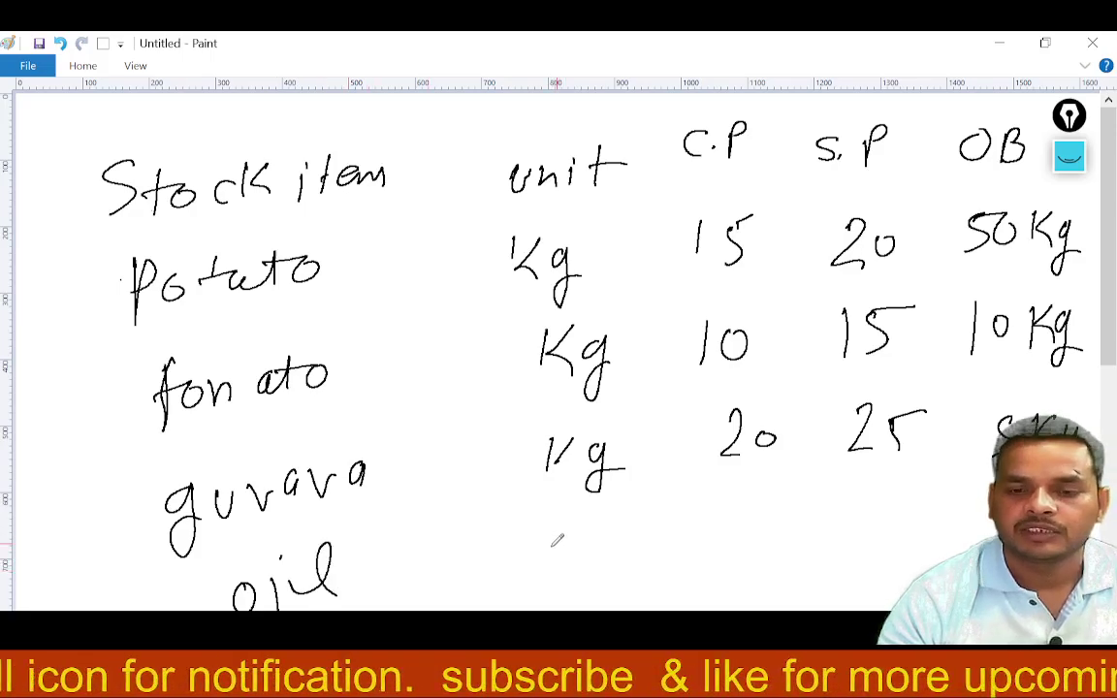
pyautogui.moveTo(570, 520); pyautogui.dragTo(545, 559)
pyautogui.moveTo(601, 514)
pyautogui.mouseDown()
pyautogui.moveTo(597, 554)
pyautogui.moveTo(622, 523)
pyautogui.moveTo(657, 524)
pyautogui.mouseUp()
pyautogui.moveTo(548, 553); pyautogui.dragTo(581, 562)
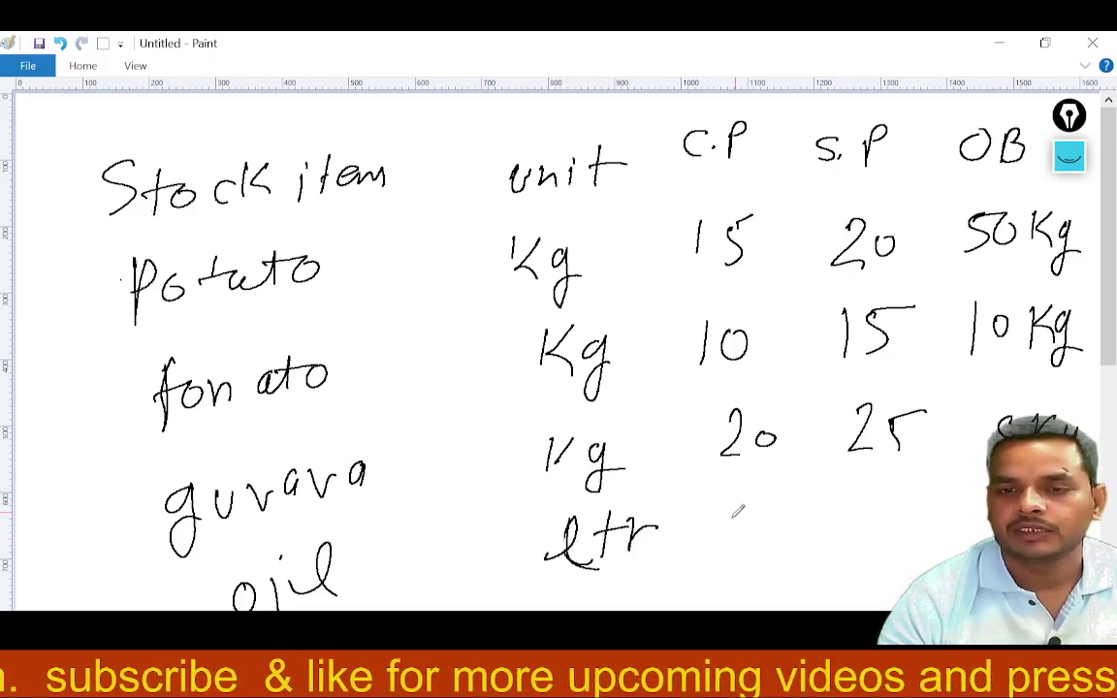
pyautogui.moveTo(751, 508)
pyautogui.mouseDown()
pyautogui.moveTo(753, 524)
pyautogui.moveTo(766, 512)
pyautogui.moveTo(775, 528)
pyautogui.mouseUp()
pyautogui.moveTo(887, 502)
pyautogui.mouseDown()
pyautogui.moveTo(859, 543)
pyautogui.moveTo(912, 502)
pyautogui.mouseUp()
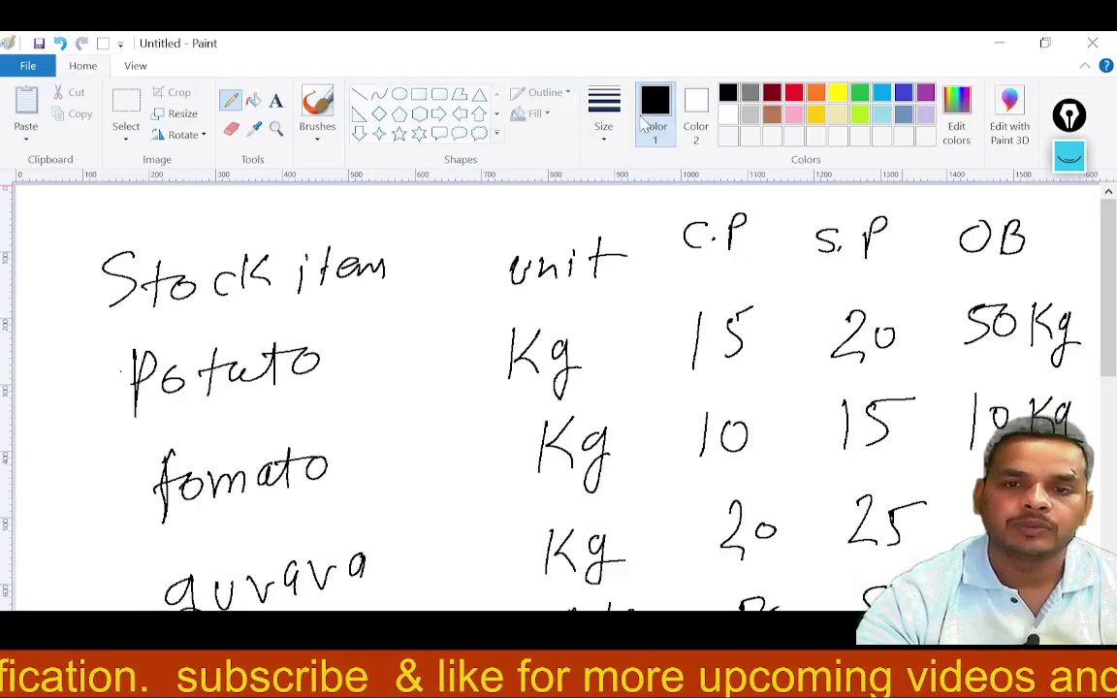
# Handwrite a red Group list in the free area beside the OB column, naming vegetable, fruit and oil
pyautogui.click(794, 93)
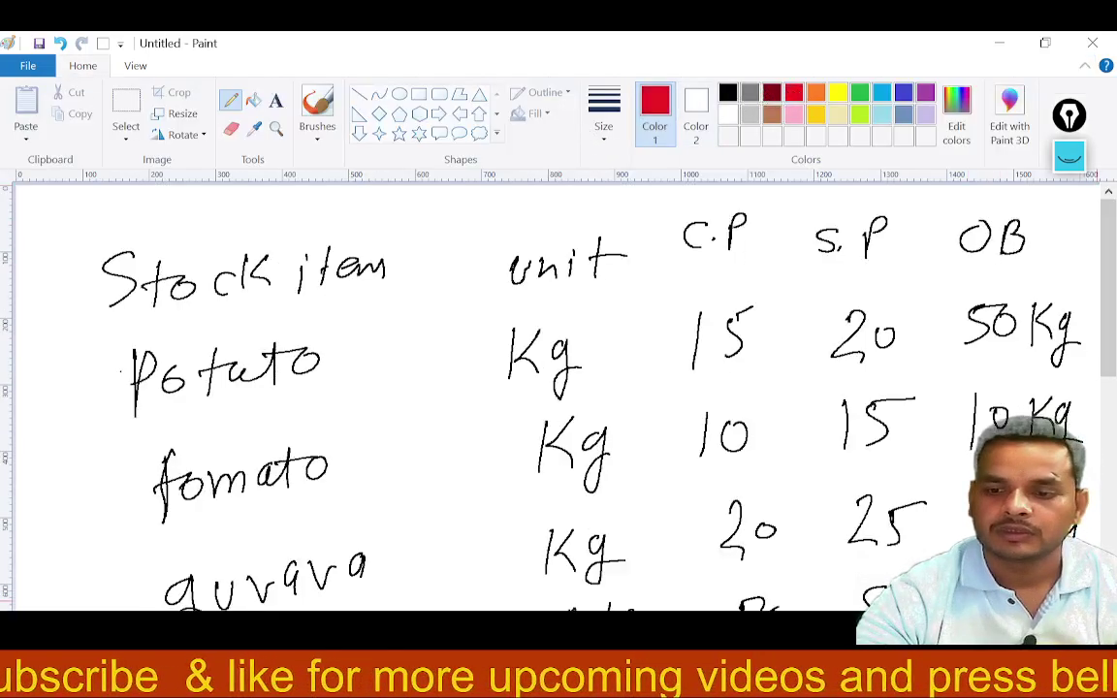
pyautogui.hotkey('ctrl', 'pagedown')
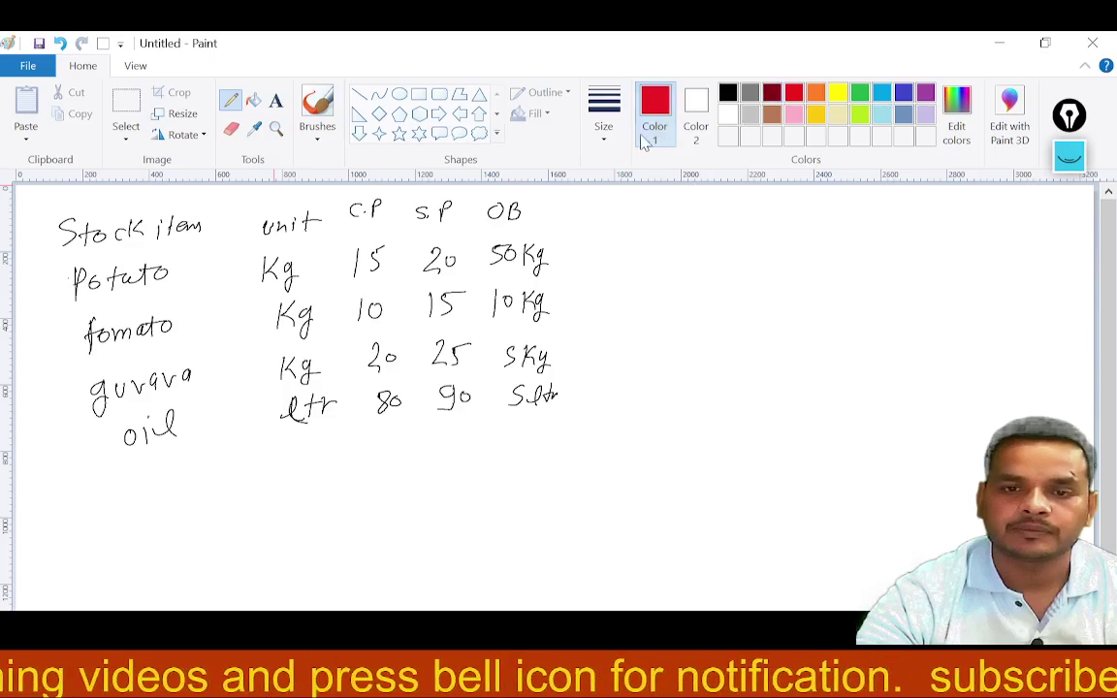
pyautogui.click(603, 124)
pyautogui.click(630, 255)
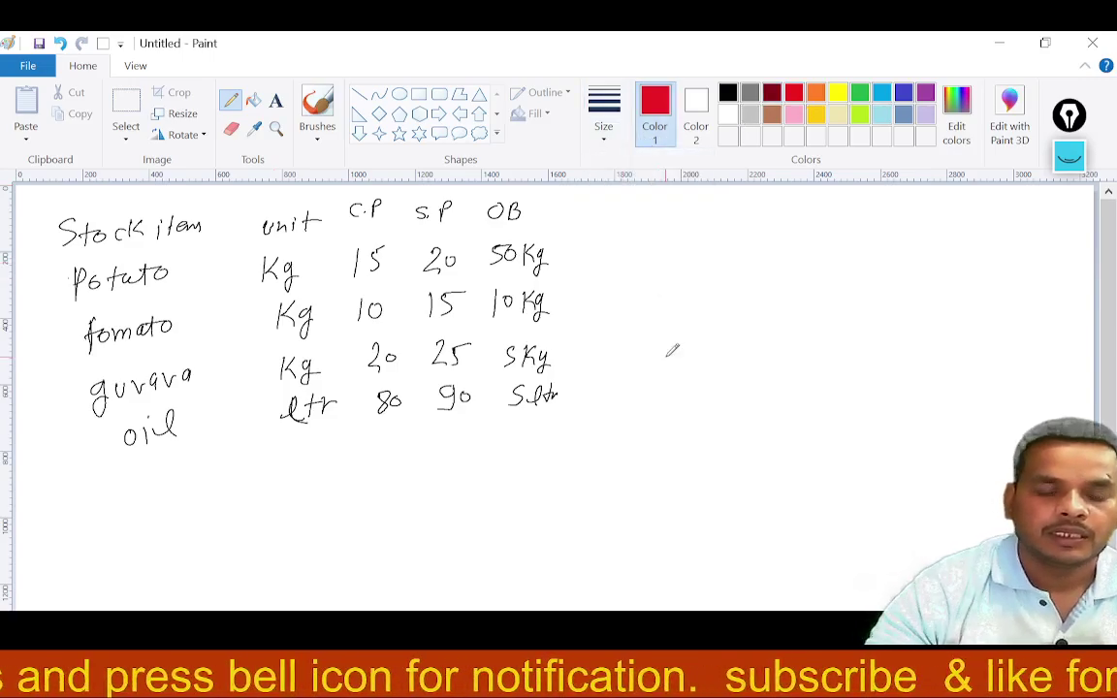
pyautogui.moveTo(647, 242)
pyautogui.mouseDown()
pyautogui.moveTo(640, 260)
pyautogui.moveTo(730, 240)
pyautogui.moveTo(800, 251)
pyautogui.mouseUp()
pyautogui.moveTo(625, 367)
pyautogui.mouseDown()
pyautogui.moveTo(713, 383)
pyautogui.moveTo(746, 363)
pyautogui.moveTo(738, 377)
pyautogui.moveTo(829, 345)
pyautogui.mouseUp()
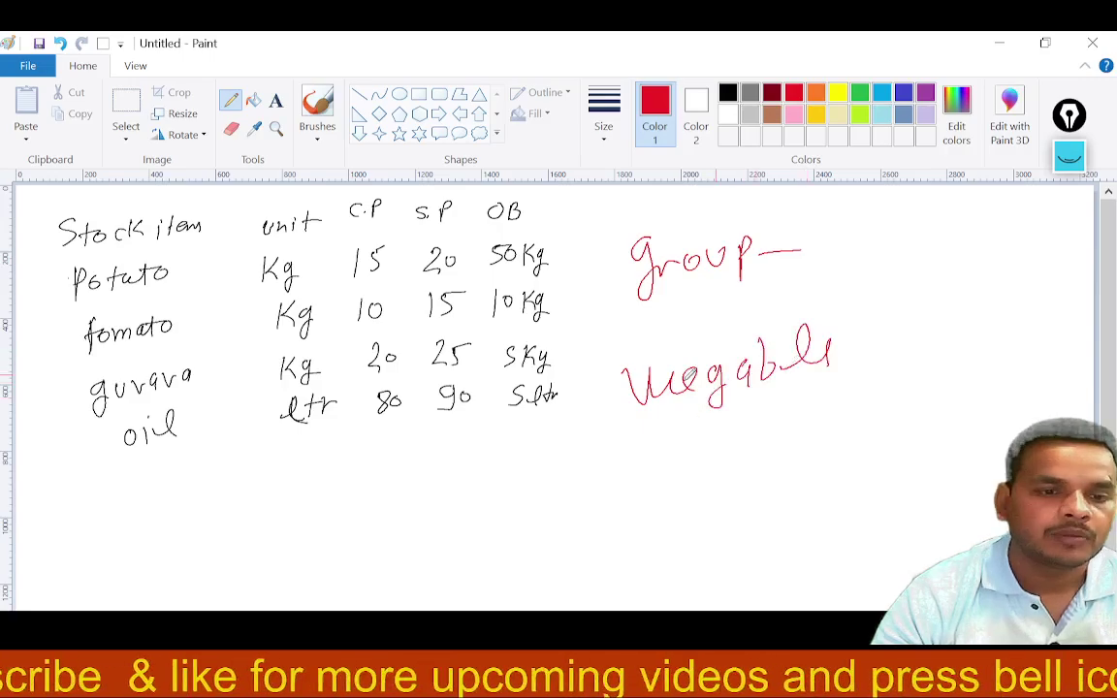
pyautogui.moveTo(698, 461)
pyautogui.mouseDown()
pyautogui.moveTo(746, 463)
pyautogui.moveTo(829, 436)
pyautogui.mouseUp()
pyautogui.moveTo(747, 531); pyautogui.dragTo(824, 528)
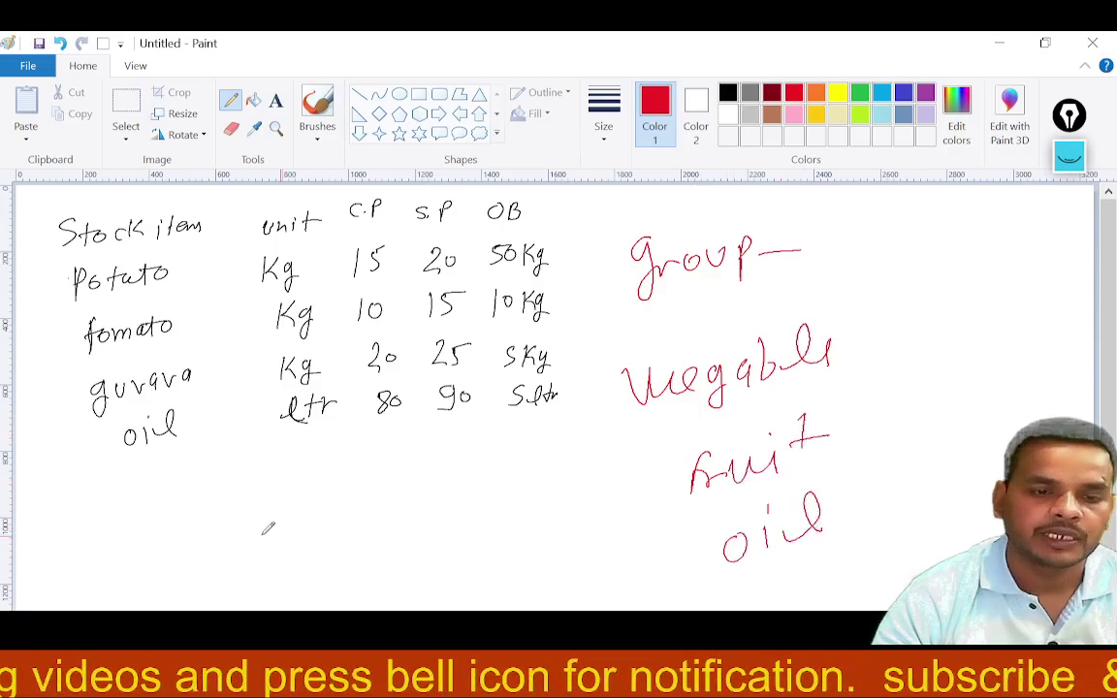
# Handwrite "TV 32 inch" in red as a new stock item below oil
pyautogui.moveTo(68, 514)
pyautogui.mouseDown()
pyautogui.moveTo(116, 499)
pyautogui.moveTo(99, 545)
pyautogui.mouseUp()
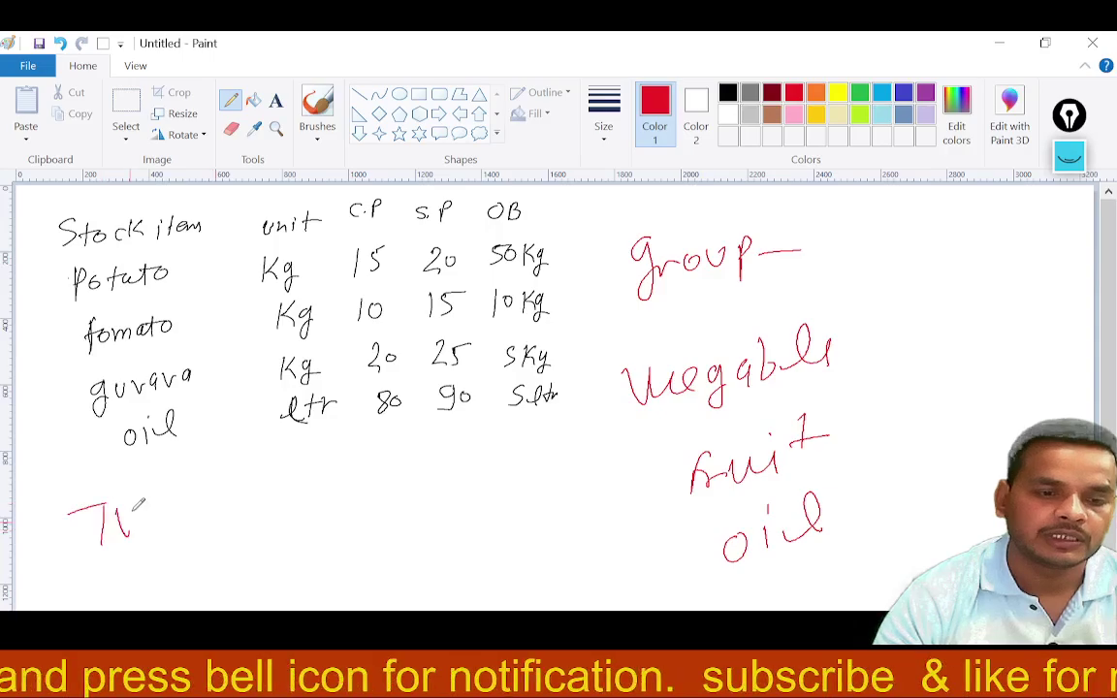
pyautogui.moveTo(113, 502); pyautogui.dragTo(140, 502)
pyautogui.moveTo(160, 497)
pyautogui.mouseDown()
pyautogui.moveTo(167, 521)
pyautogui.moveTo(217, 513)
pyautogui.mouseUp()
pyautogui.moveTo(229, 500); pyautogui.dragTo(230, 516)
pyautogui.moveTo(241, 496); pyautogui.dragTo(268, 516)
pyautogui.moveTo(281, 497); pyautogui.dragTo(278, 516)
pyautogui.moveTo(289, 483); pyautogui.dragTo(306, 504)
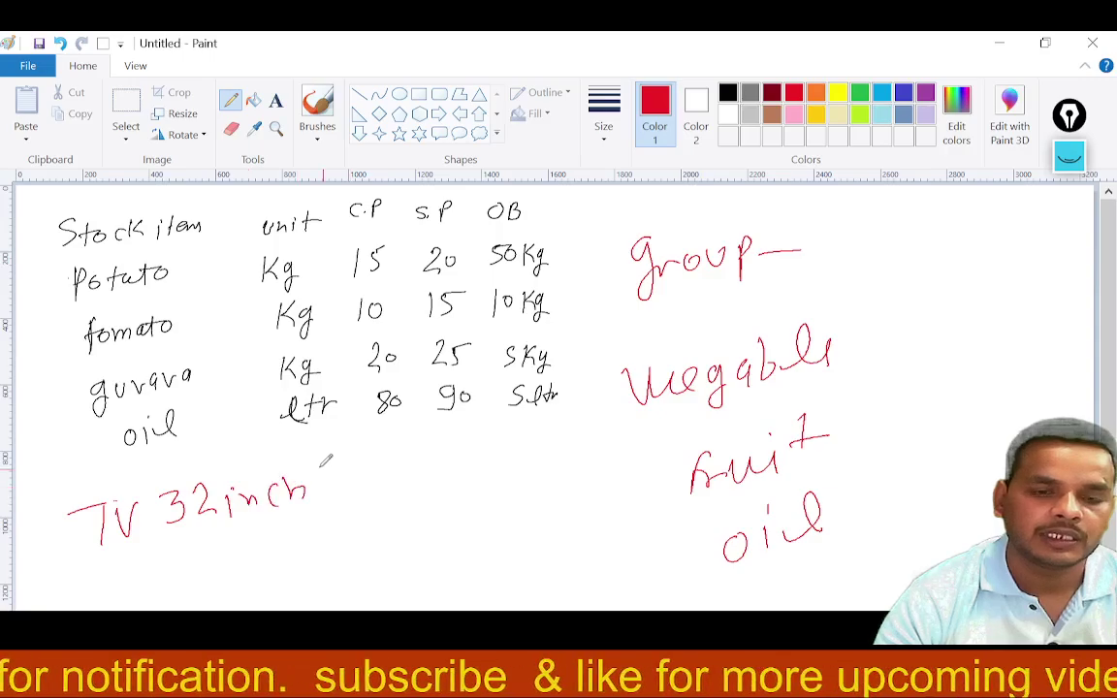
# Complete the TV row in red with "unit", cost price 10,000 and selling price 12000
pyautogui.moveTo(349, 473)
pyautogui.mouseDown()
pyautogui.moveTo(385, 498)
pyautogui.moveTo(419, 495)
pyautogui.mouseUp()
pyautogui.moveTo(429, 462); pyautogui.dragTo(434, 494)
pyautogui.moveTo(419, 477)
pyautogui.mouseDown()
pyautogui.moveTo(442, 469)
pyautogui.moveTo(454, 531)
pyautogui.mouseUp()
pyautogui.moveTo(473, 511); pyautogui.dragTo(472, 513)
pyautogui.moveTo(487, 506)
pyautogui.mouseDown()
pyautogui.moveTo(487, 526)
pyautogui.moveTo(528, 499)
pyautogui.mouseUp()
pyautogui.moveTo(542, 495); pyautogui.dragTo(541, 498)
pyautogui.moveTo(593, 480)
pyautogui.mouseDown()
pyautogui.moveTo(593, 506)
pyautogui.moveTo(626, 500)
pyautogui.mouseUp()
pyautogui.moveTo(632, 479); pyautogui.dragTo(643, 477)
pyautogui.moveTo(653, 474); pyautogui.dragTo(654, 477)
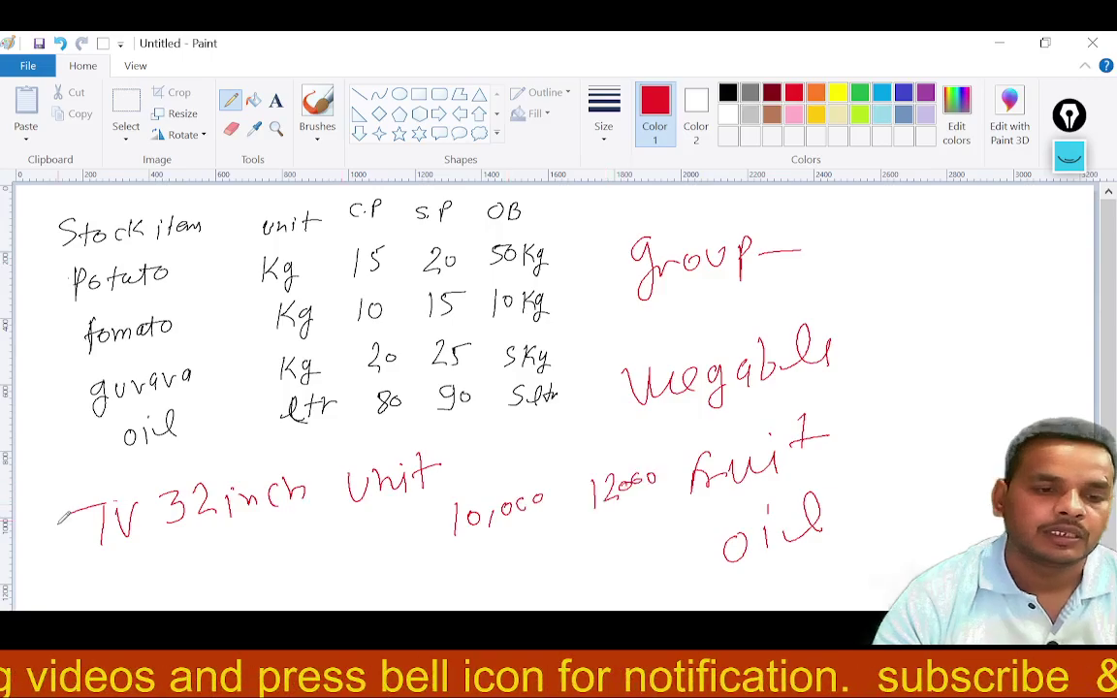
# Handwrite the brand "LG" before the TV item and add "LG" to the Group list below oil
pyautogui.moveTo(43, 528); pyautogui.dragTo(58, 567)
pyautogui.moveTo(95, 514); pyautogui.dragTo(83, 550)
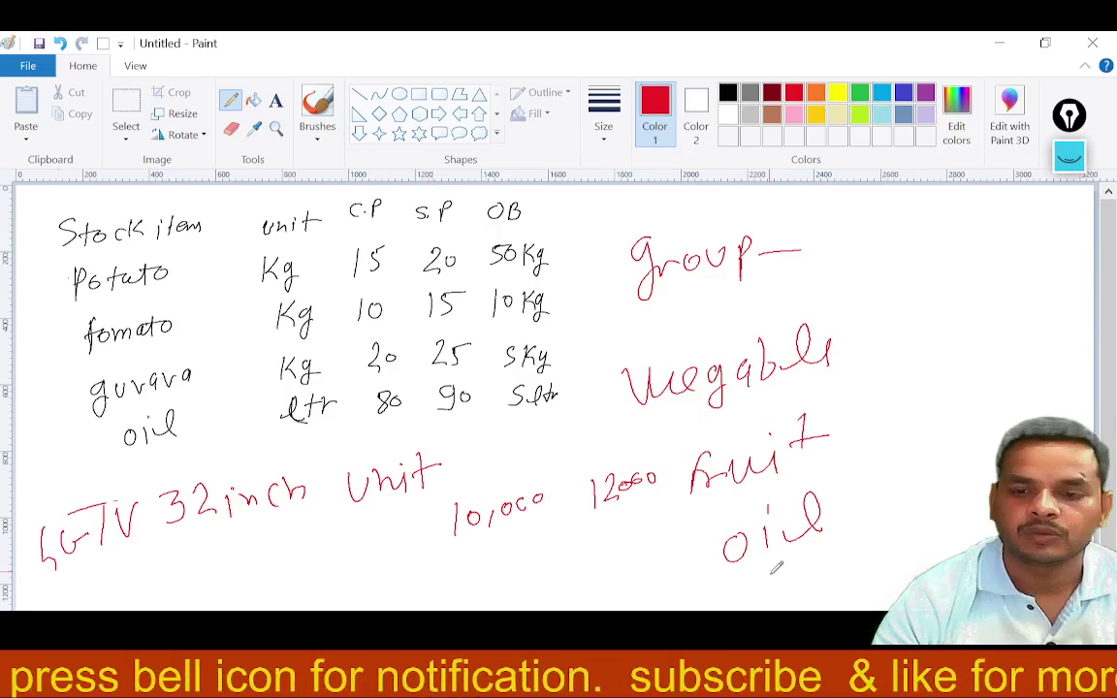
pyautogui.moveTo(785, 572); pyautogui.dragTo(809, 608)
pyautogui.moveTo(853, 566); pyautogui.dragTo(838, 584)
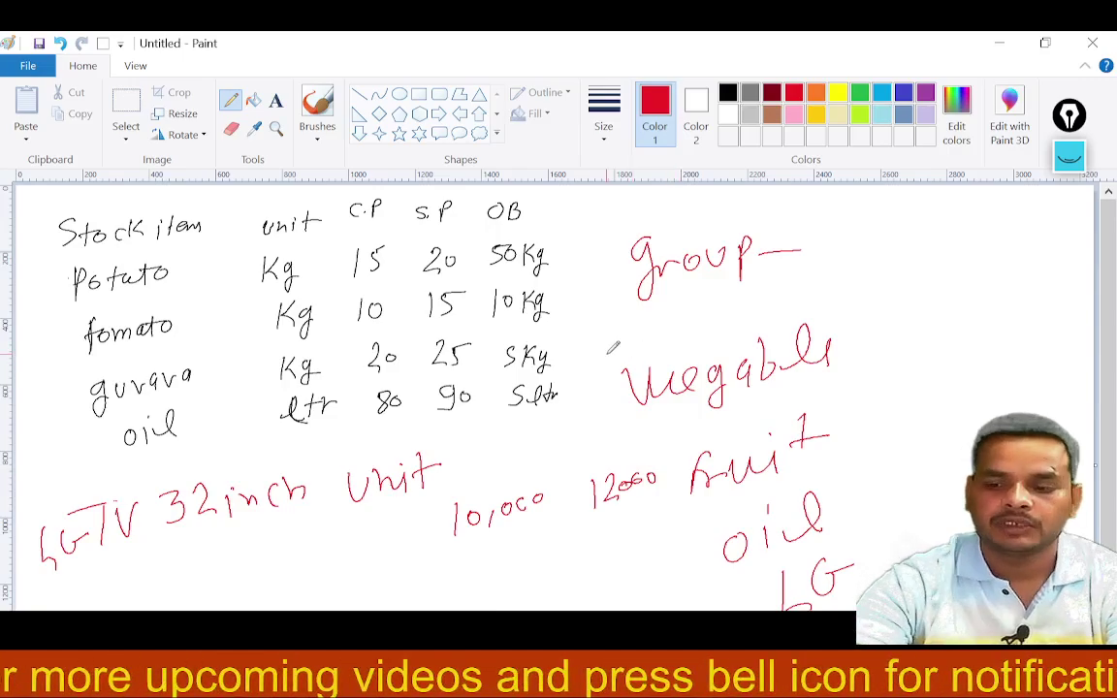
# Handwrite the quantity "10 dozz" in red beside the Banana item, with its equivalent in pcs in parentheses
pyautogui.hotkey('alt', 'Tab')
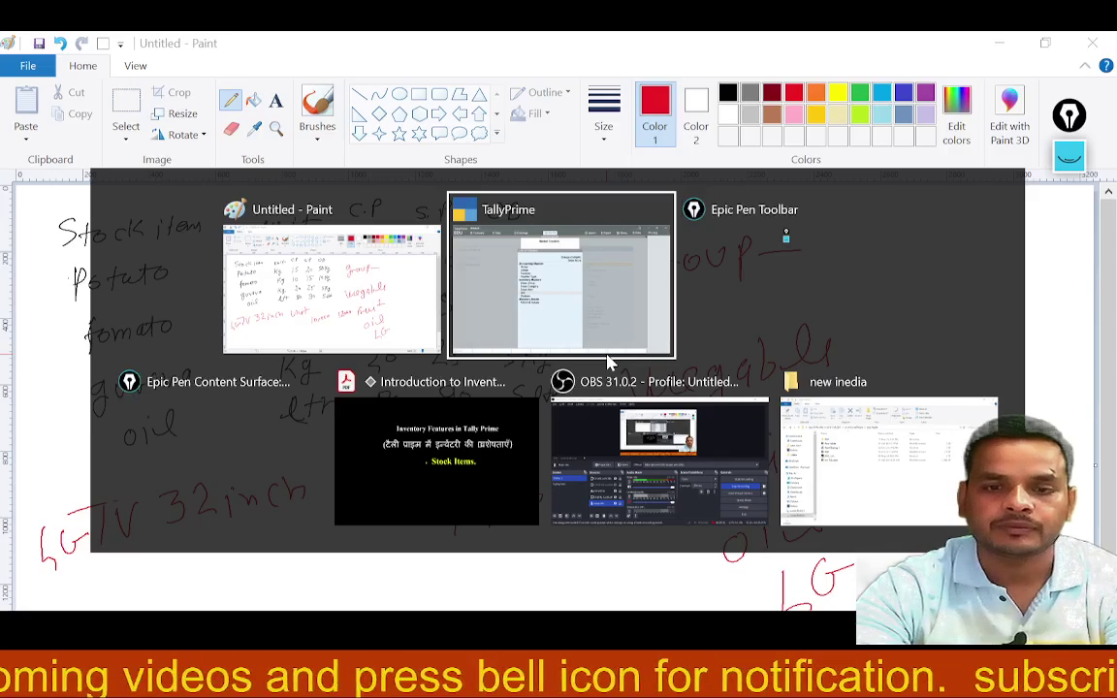
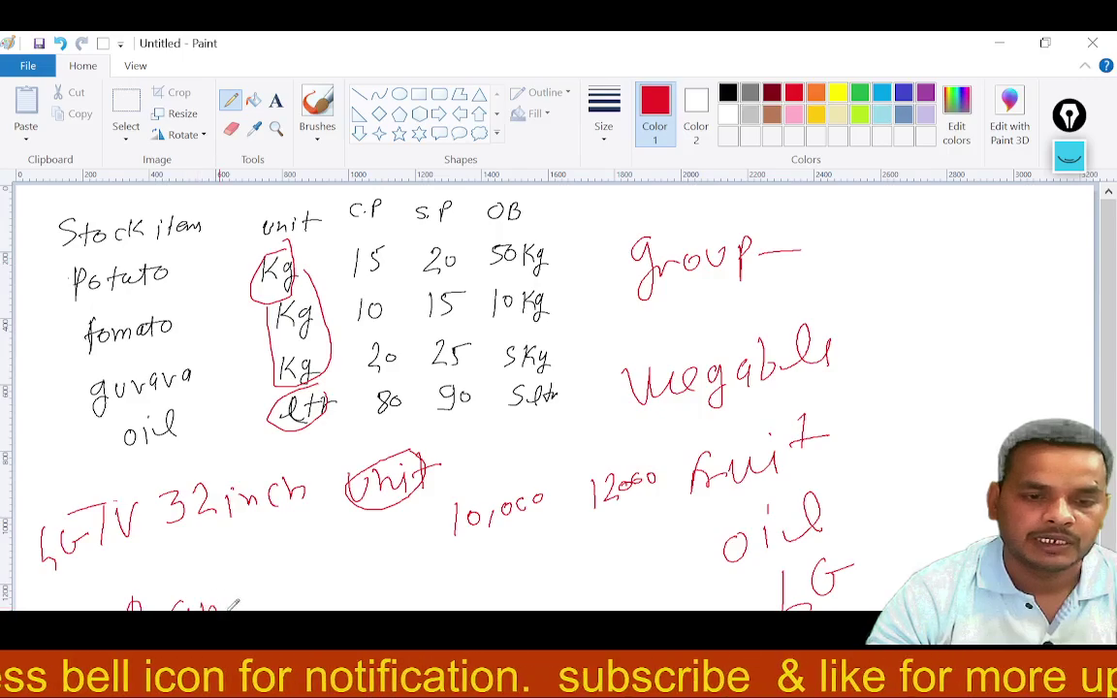
pyautogui.moveTo(390, 574)
pyautogui.mouseDown()
pyautogui.moveTo(393, 601)
pyautogui.moveTo(433, 579)
pyautogui.moveTo(480, 598)
pyautogui.moveTo(497, 579)
pyautogui.moveTo(509, 596)
pyautogui.mouseUp()
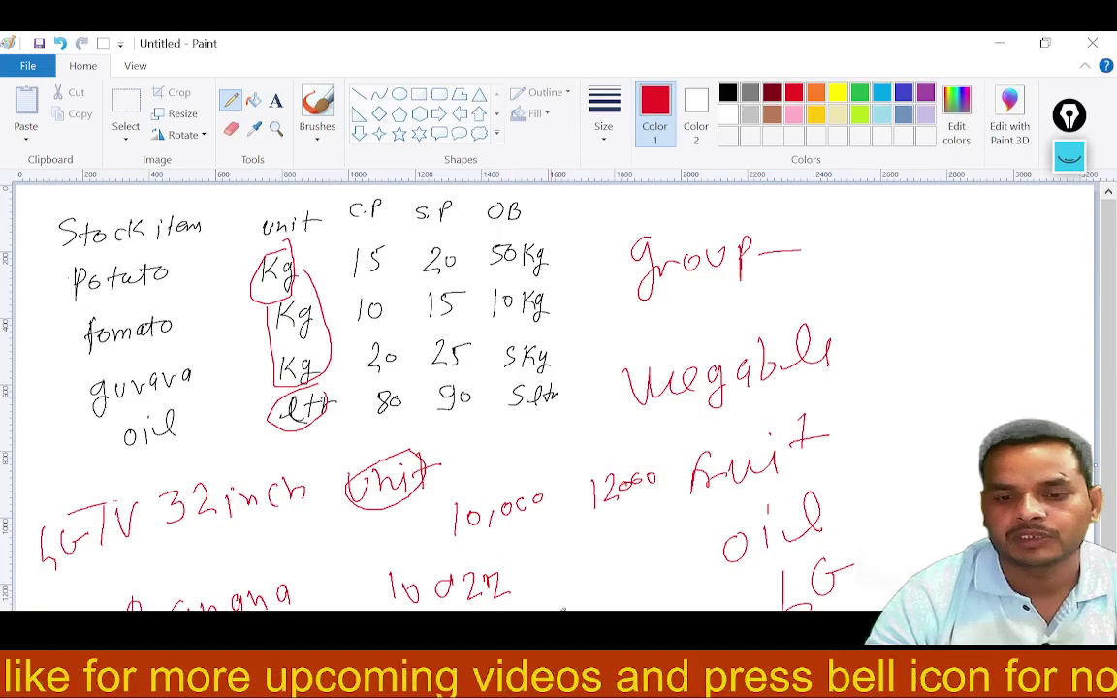
pyautogui.moveTo(562, 609)
pyautogui.mouseDown()
pyautogui.moveTo(606, 596)
pyautogui.moveTo(610, 607)
pyautogui.mouseUp()
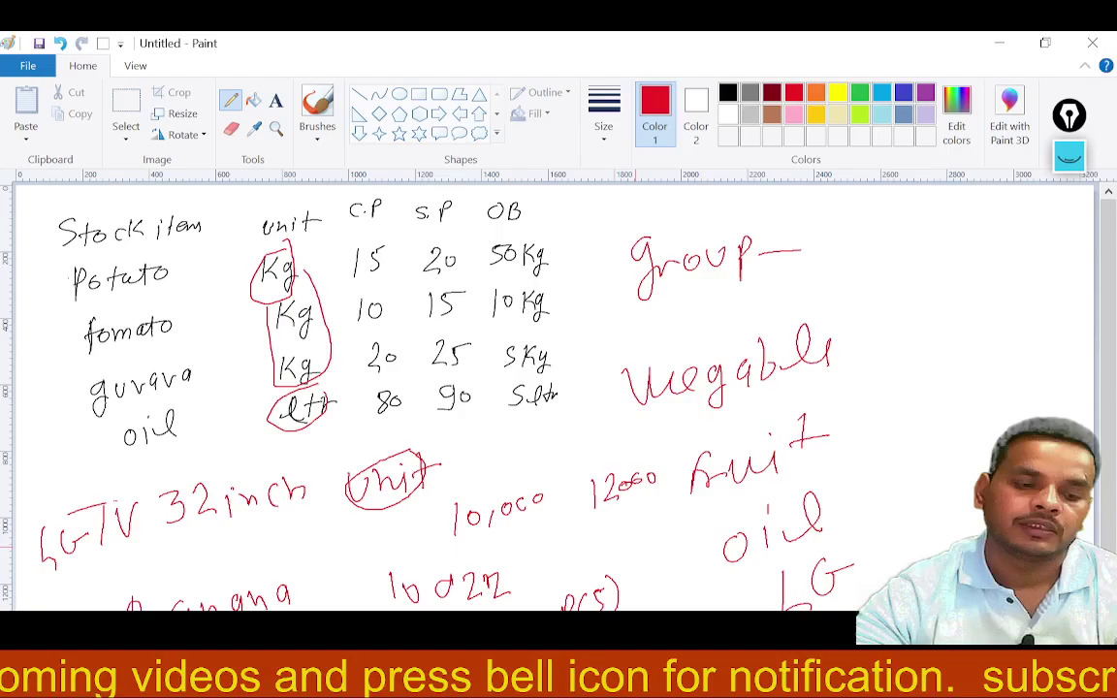
# Switch to TallyPrime, leave the unit creation form, and look at the Unit entry under Master Alteration before returning to the Gateway of Tally
pyautogui.hotkey('alt', 'Tab')
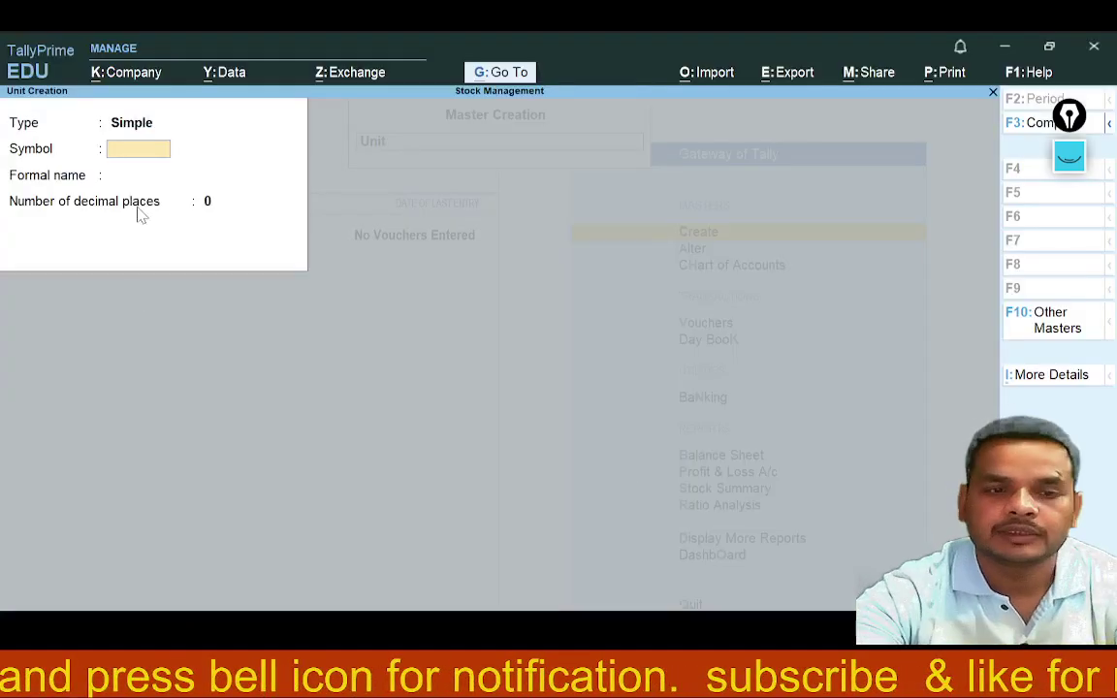
pyautogui.press('Escape')
pyautogui.press('Escape')
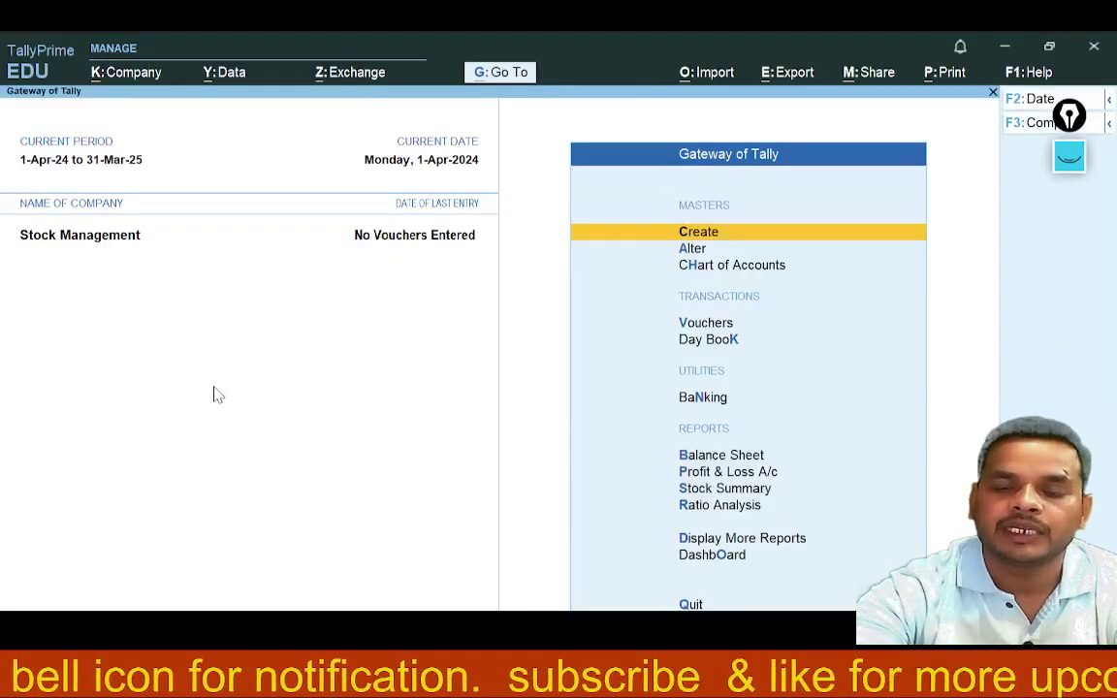
pyautogui.press('Down')
pyautogui.press('Return')
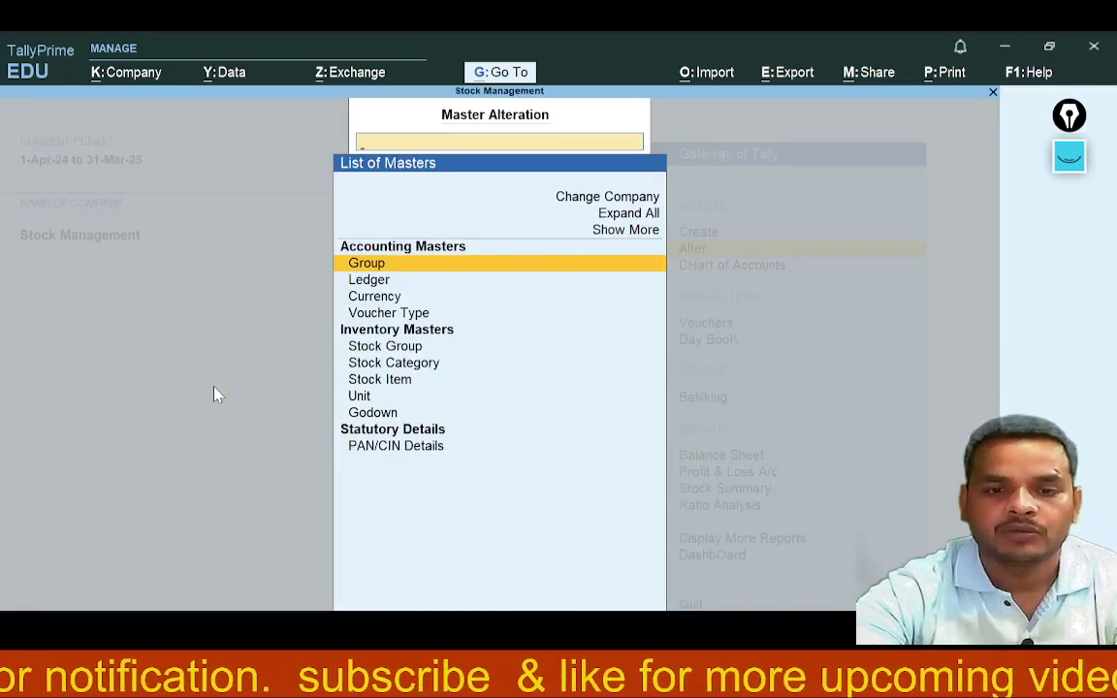
pyautogui.press('Down')
pyautogui.press('Down')
pyautogui.press('Down')
pyautogui.press('Down')
pyautogui.press('Down')
pyautogui.press('Down')
pyautogui.press('Down')
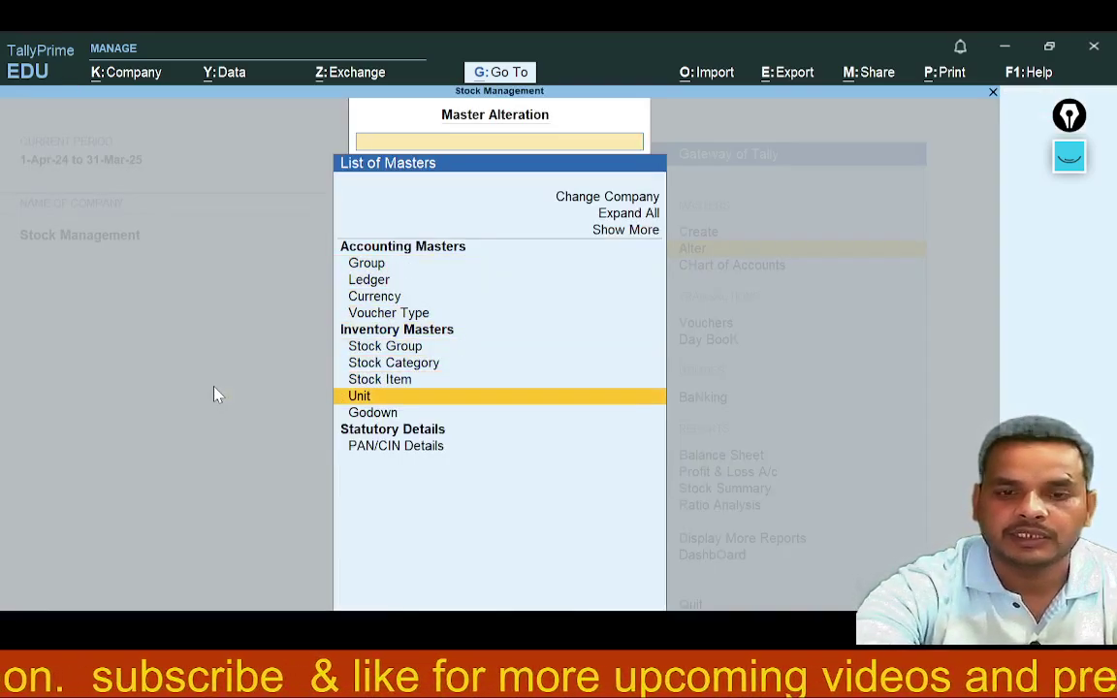
pyautogui.press('Return')
pyautogui.press('Escape')
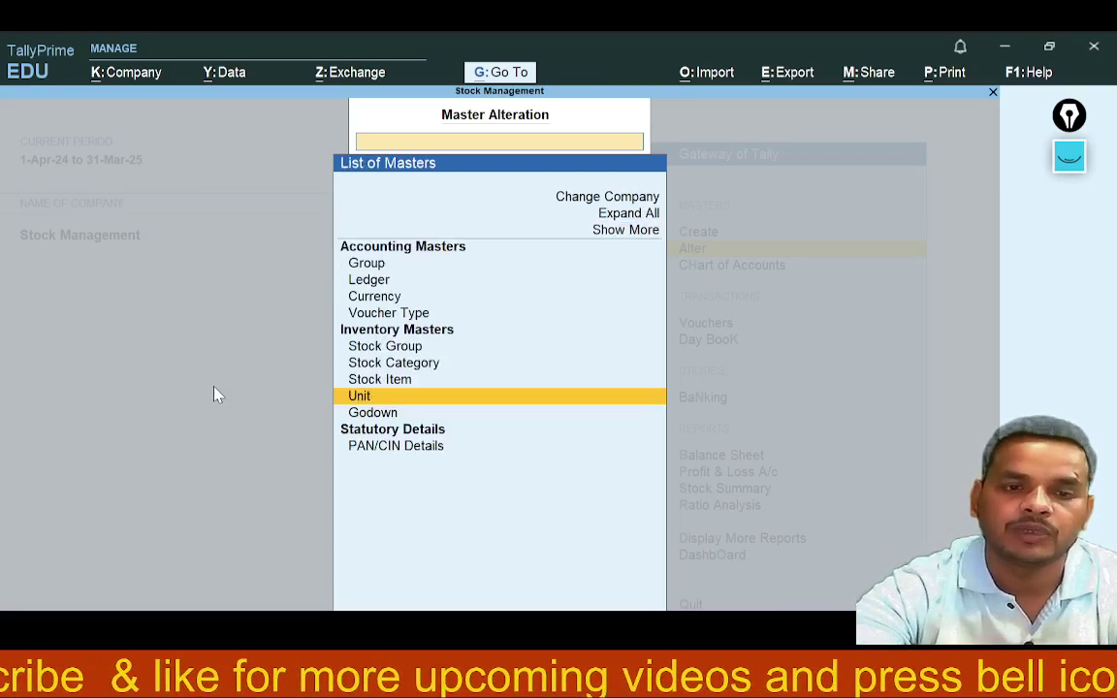
pyautogui.press('Escape')
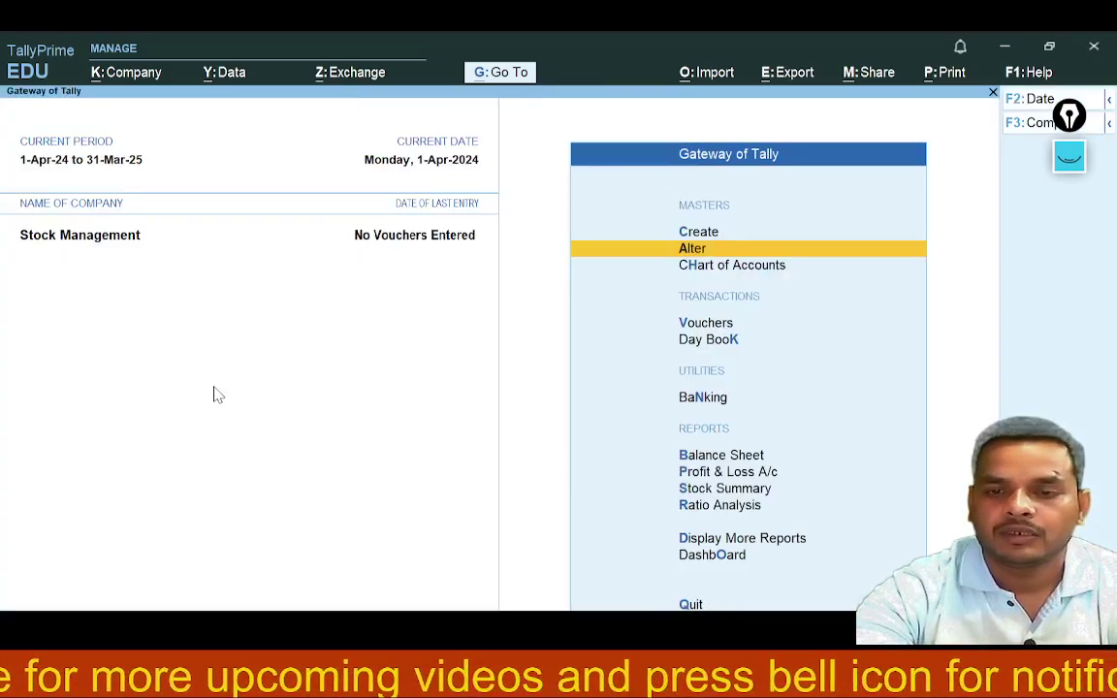
# Start creating a new Stock Group from the inventory masters
pyautogui.press('Up')
pyautogui.press('Return')
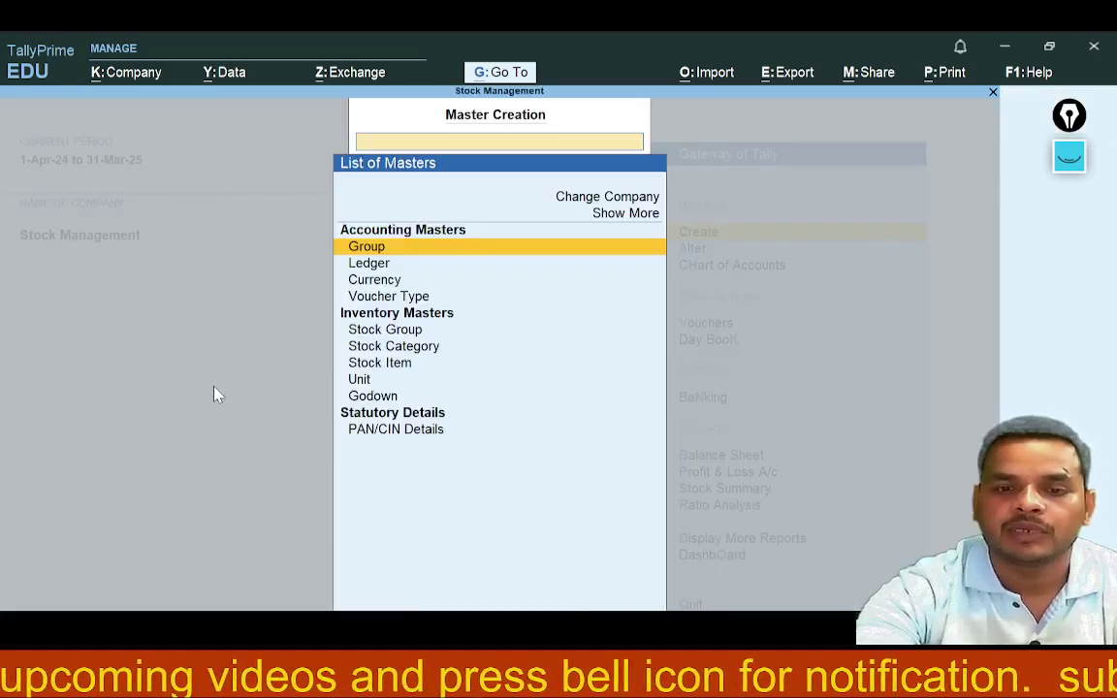
pyautogui.press('Down')
pyautogui.press('Down')
pyautogui.press('Down')
pyautogui.press('Down')
pyautogui.press('Down')
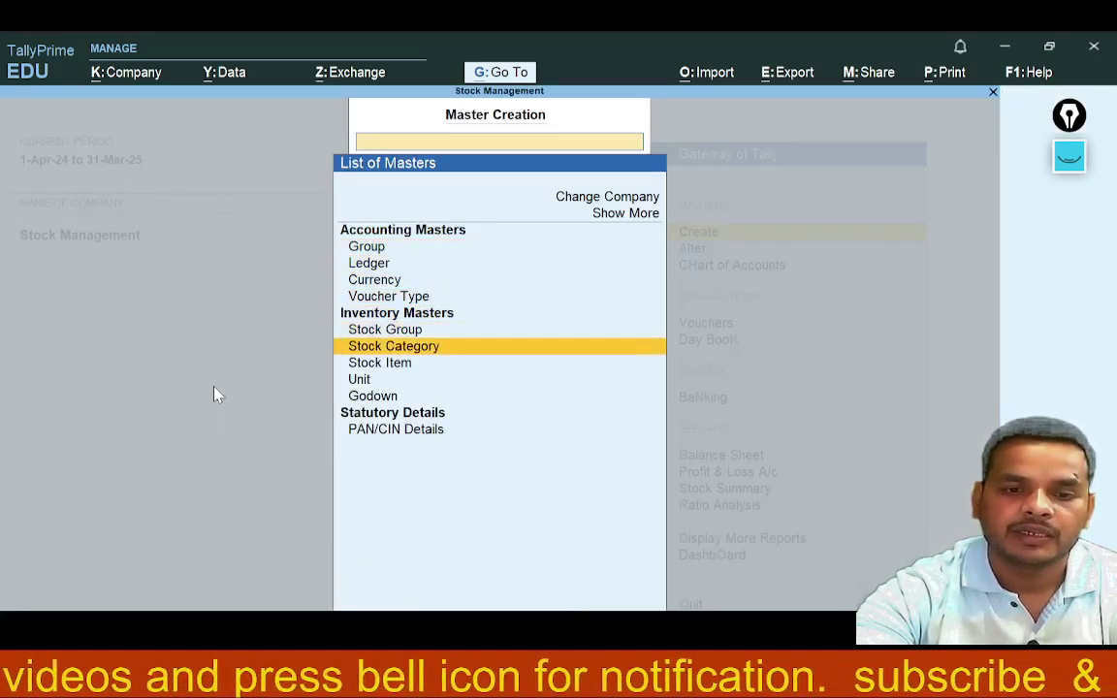
pyautogui.press('Up')
pyautogui.press('Return')
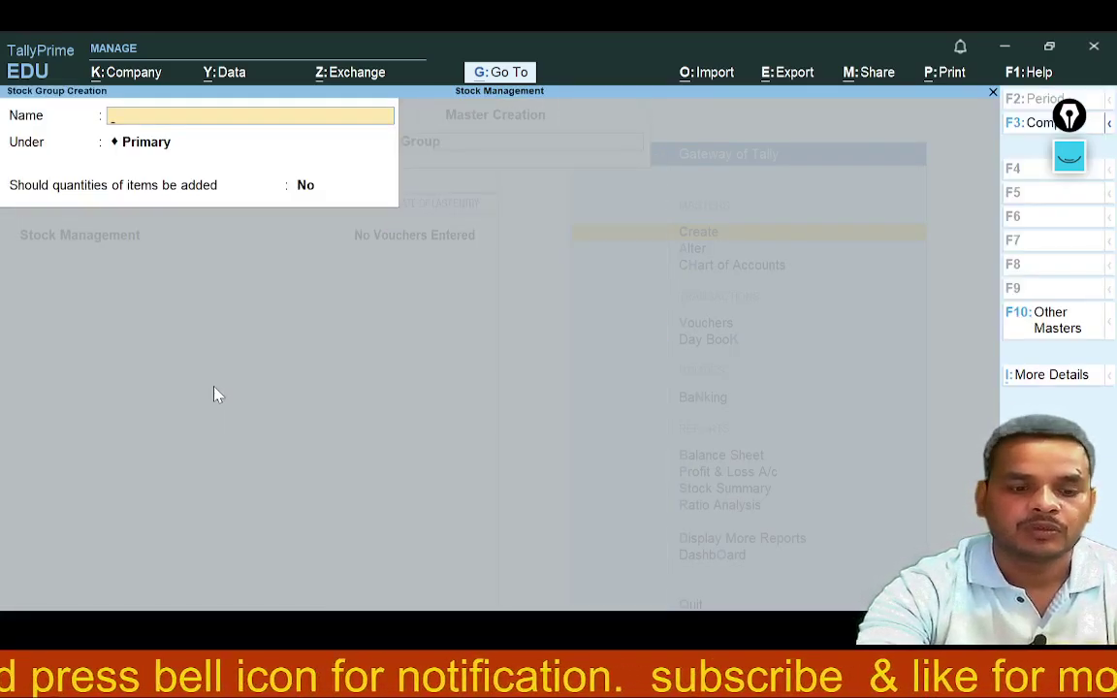
# Switch to Paint and draw a red tick mark beside each entry in the Group list: vegetable, fruit, oil and LG
pyautogui.hotkey('alt', 'Tab')
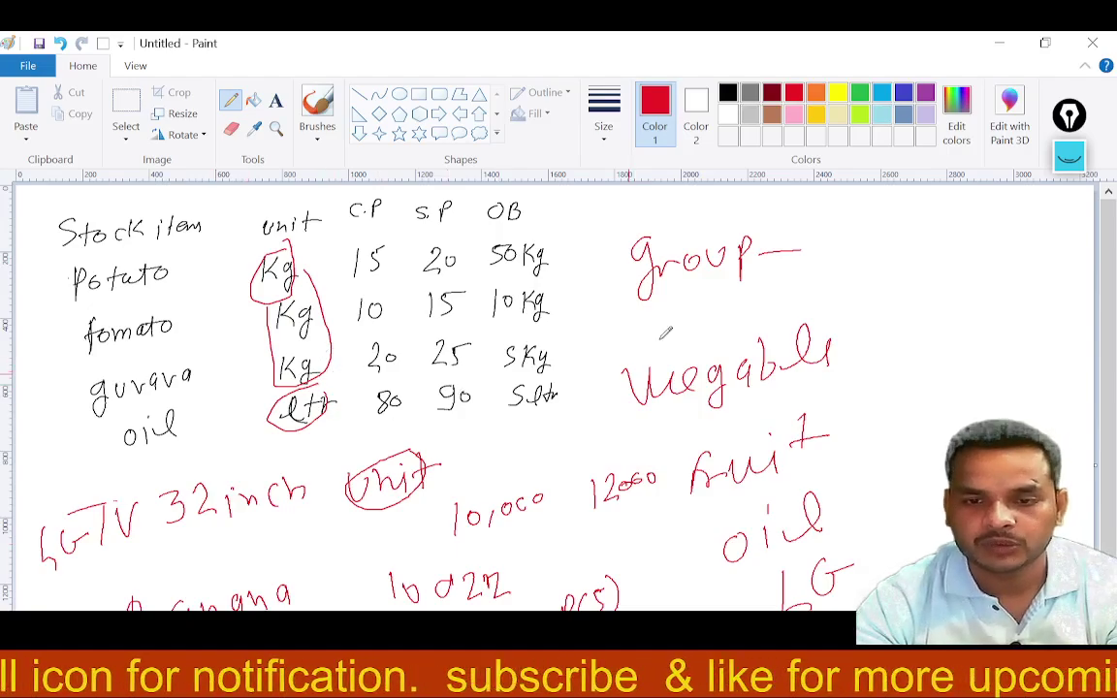
pyautogui.moveTo(826, 360); pyautogui.dragTo(892, 312)
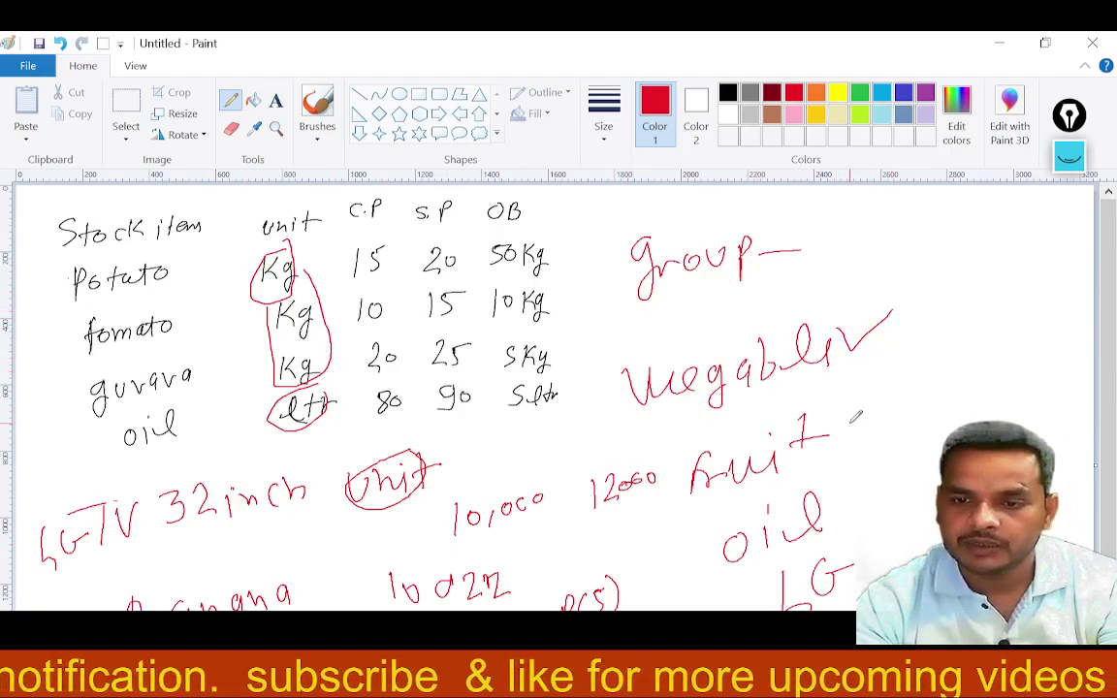
pyautogui.moveTo(857, 416); pyautogui.dragTo(866, 441)
pyautogui.moveTo(905, 382); pyautogui.dragTo(866, 441)
pyautogui.moveTo(849, 504)
pyautogui.mouseDown()
pyautogui.moveTo(857, 528)
pyautogui.moveTo(889, 485)
pyautogui.mouseUp()
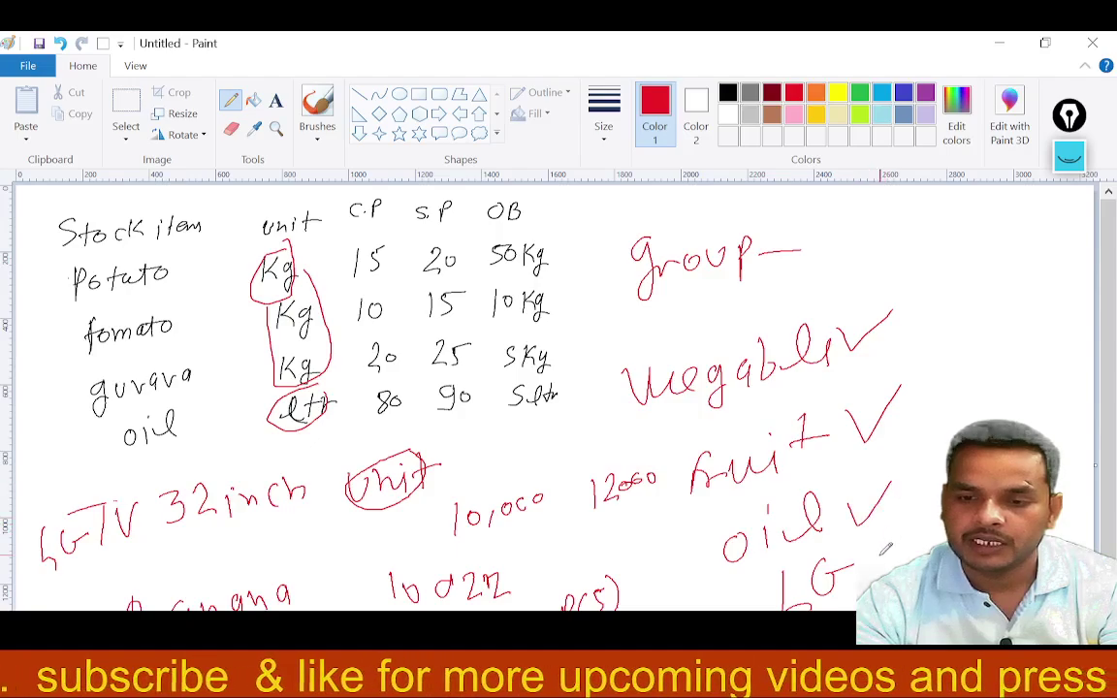
pyautogui.moveTo(868, 564)
pyautogui.mouseDown()
pyautogui.moveTo(884, 572)
pyautogui.moveTo(916, 536)
pyautogui.mouseUp()
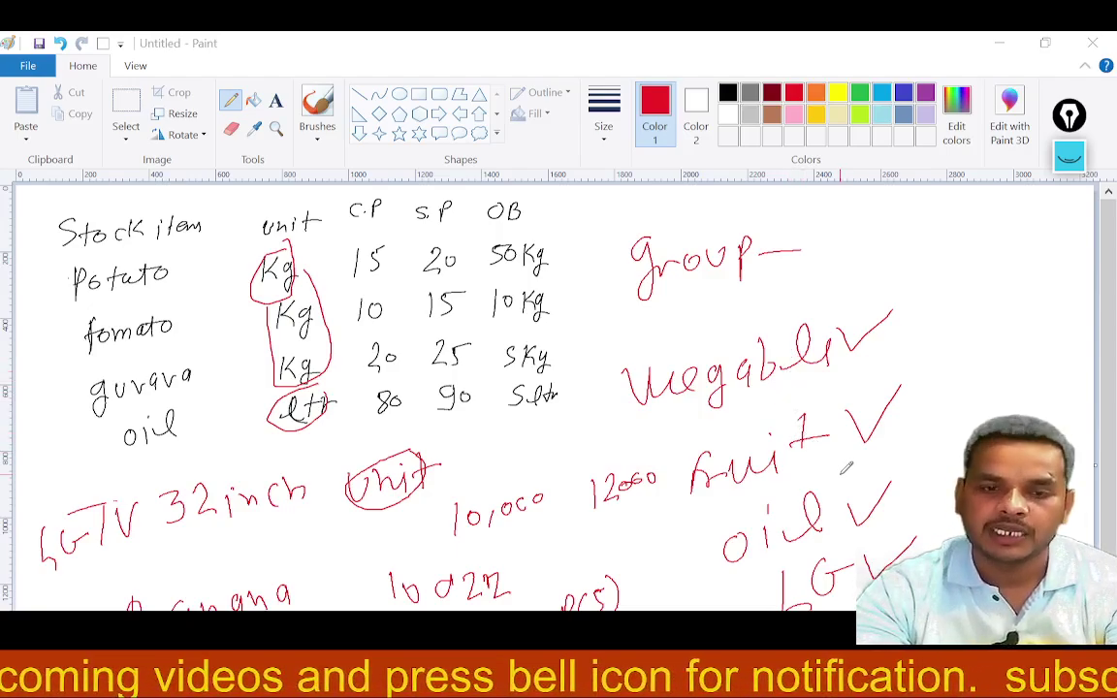
# Switch to TallyPrime, try "Vegatable" as the new stock group's name, and clear the entry
pyautogui.hotkey('alt', 'Tab')
pyautogui.write('Ve')
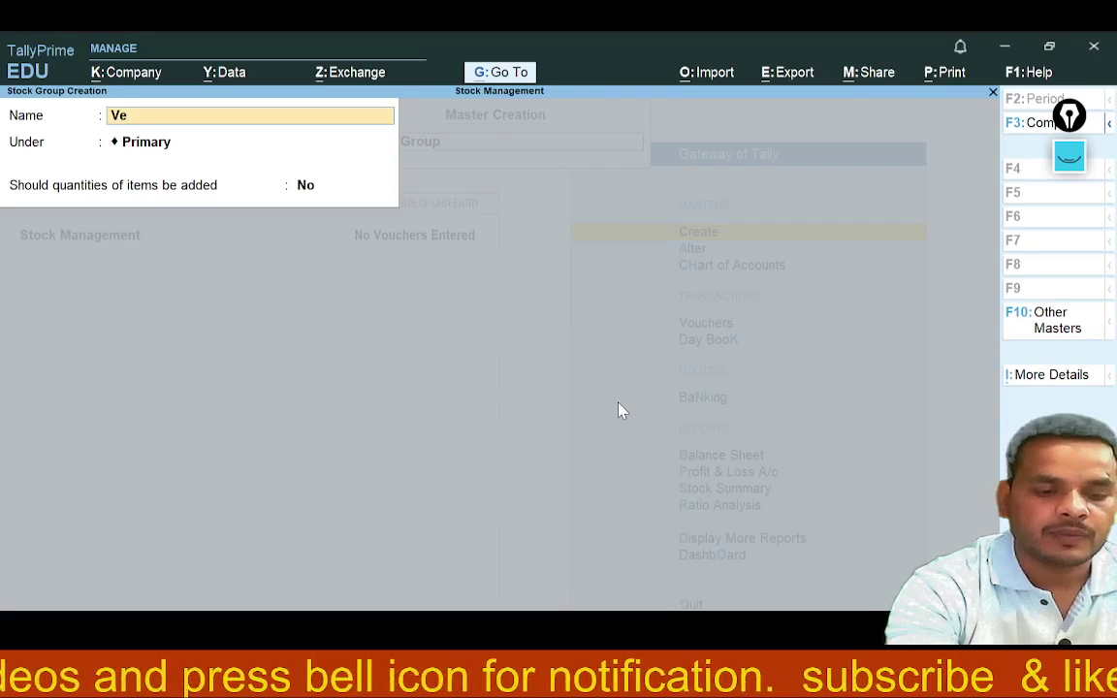
pyautogui.write('gatable')
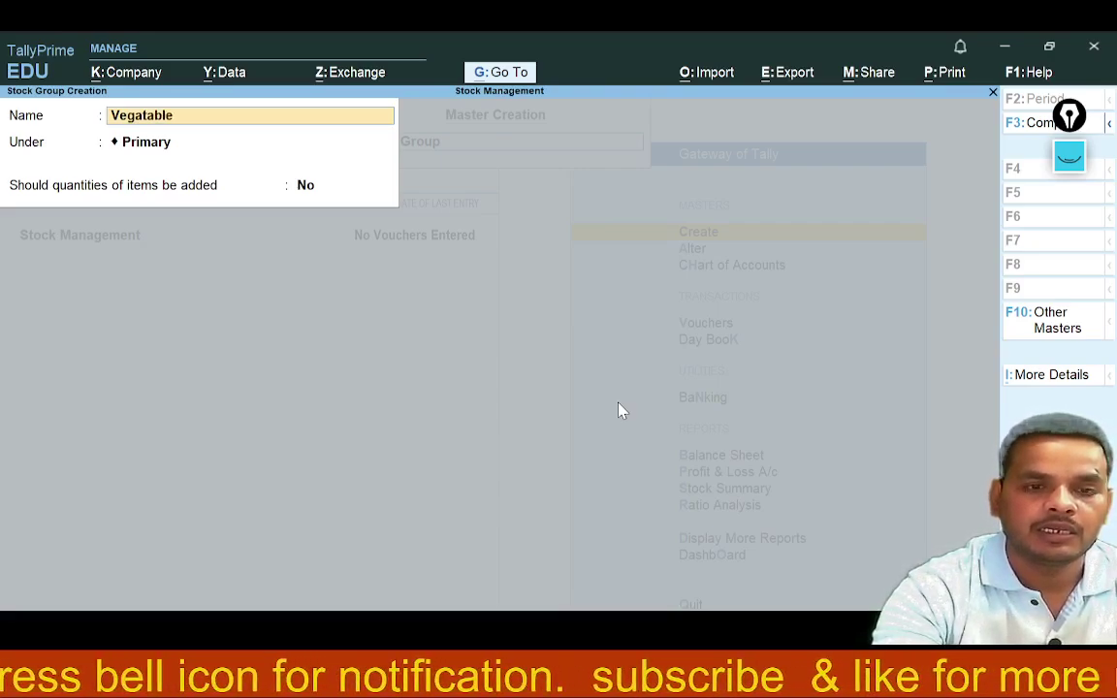
pyautogui.press('BackSpace')
pyautogui.press('BackSpace')
pyautogui.press('BackSpace')
pyautogui.press('BackSpace')
pyautogui.press('BackSpace')
pyautogui.press('BackSpace')
pyautogui.press('BackSpace')
pyautogui.press('BackSpace')
pyautogui.press('BackSpace')
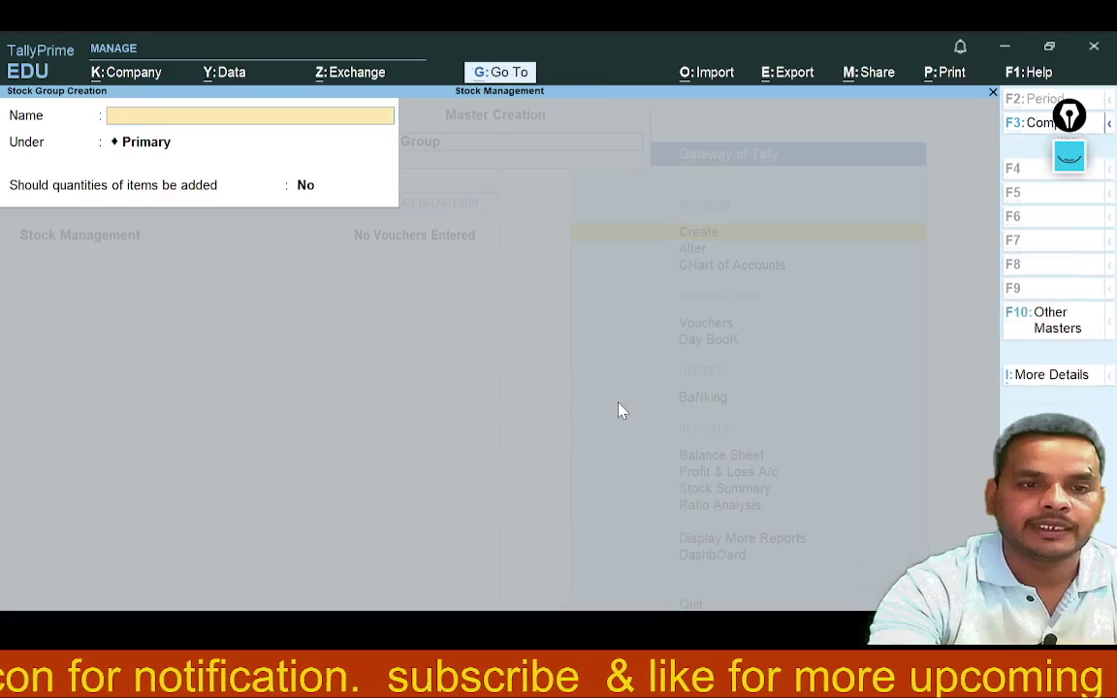
# Try "Fruit" and "Lg" in turn as the stock group's name, clearing each entry
pyautogui.write('Fruit')
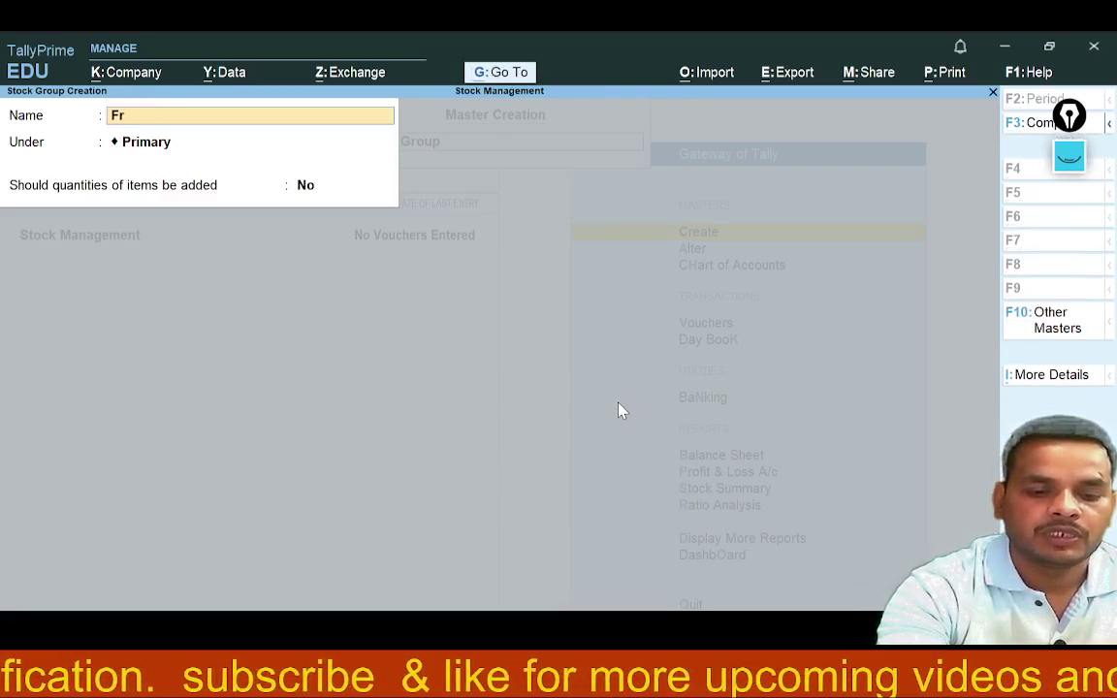
pyautogui.press('BackSpace')
pyautogui.press('BackSpace')
pyautogui.press('BackSpace')
pyautogui.press('BackSpace')
pyautogui.press('BackSpace')
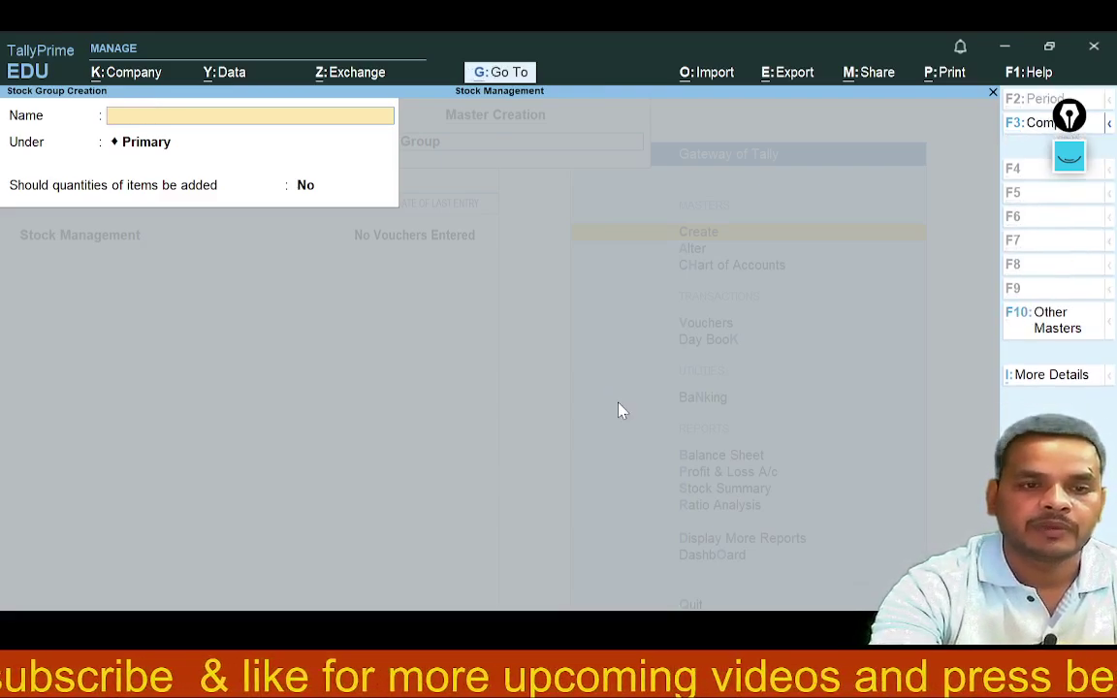
pyautogui.write('Lg')
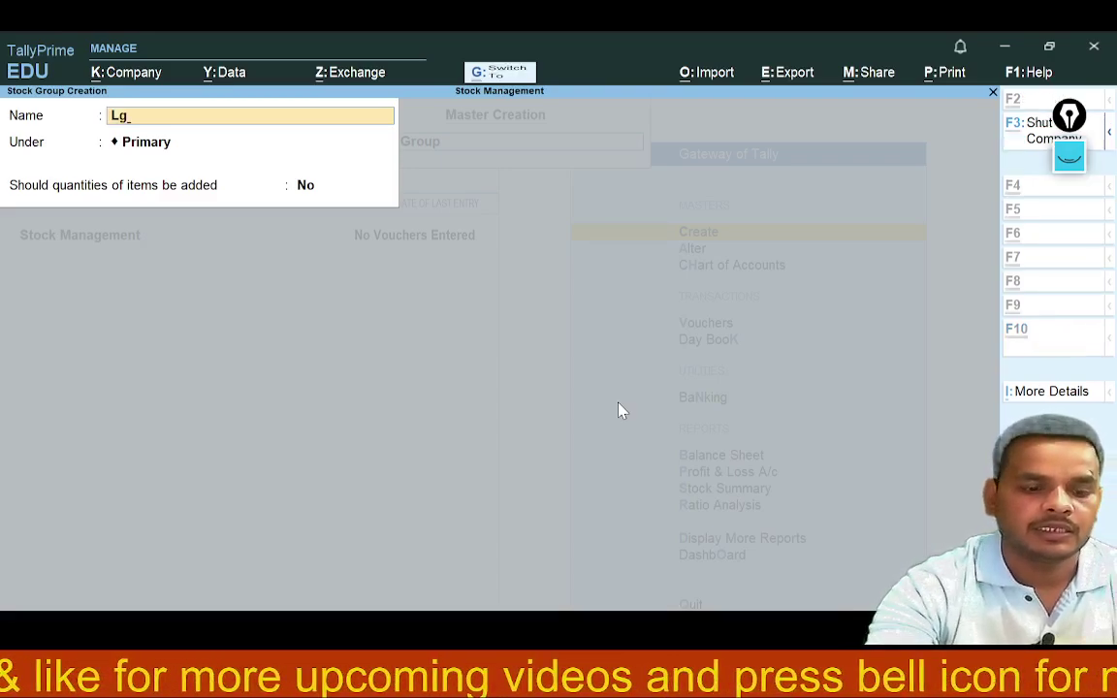
pyautogui.press('BackSpace')
pyautogui.press('BackSpace')
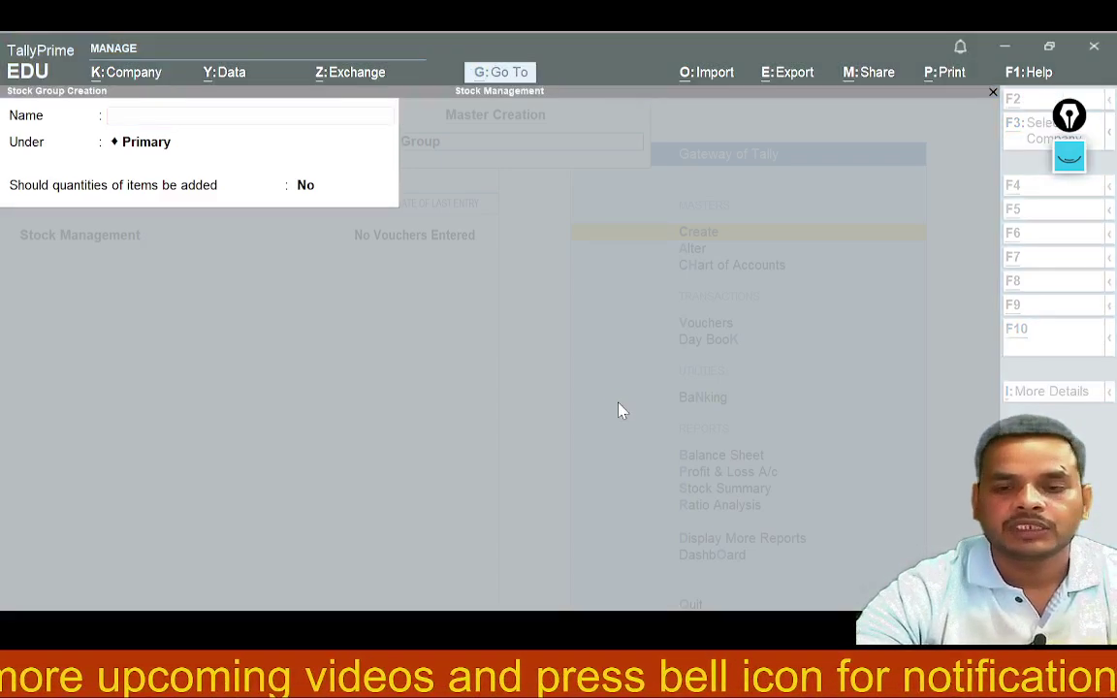
# Check the Group list in Paint, try "Oil" as the stock group's name in TallyPrime, and quit the form without saving
pyautogui.hotkey('alt', 'Tab')
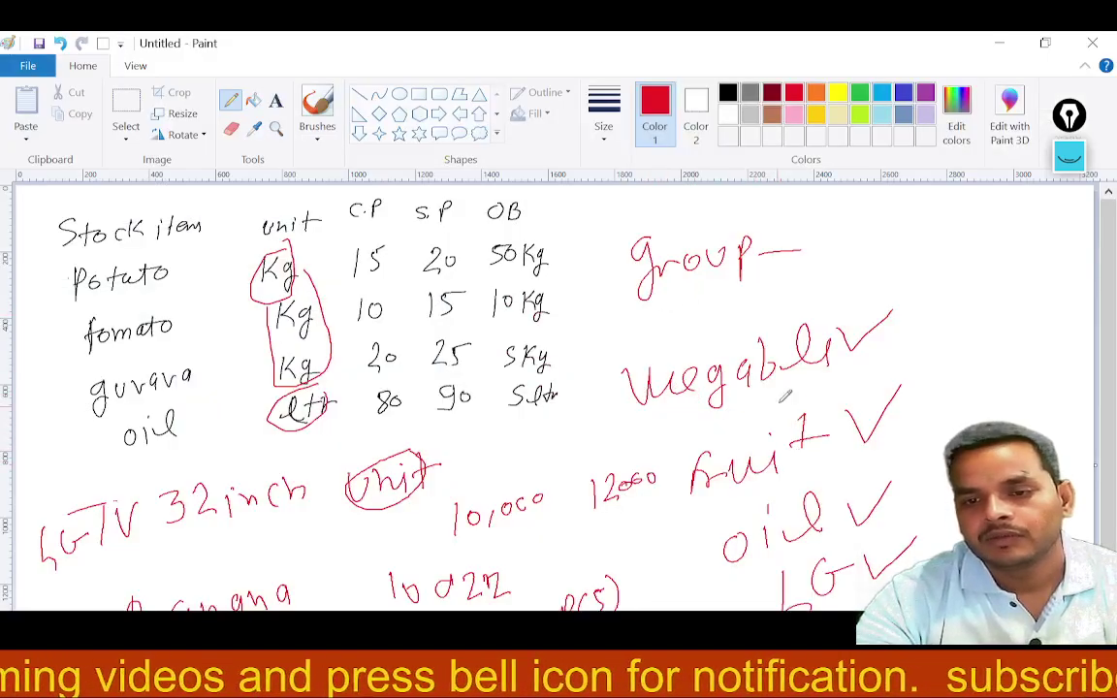
pyautogui.hotkey('alt', 'Tab')
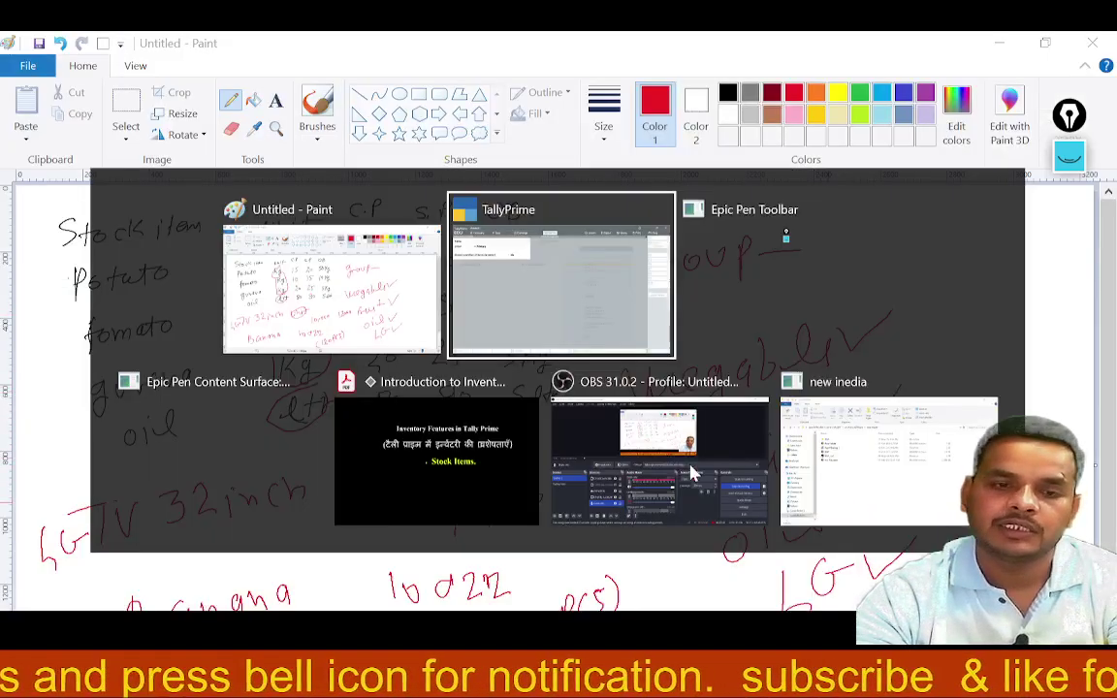
pyautogui.write('Oil')
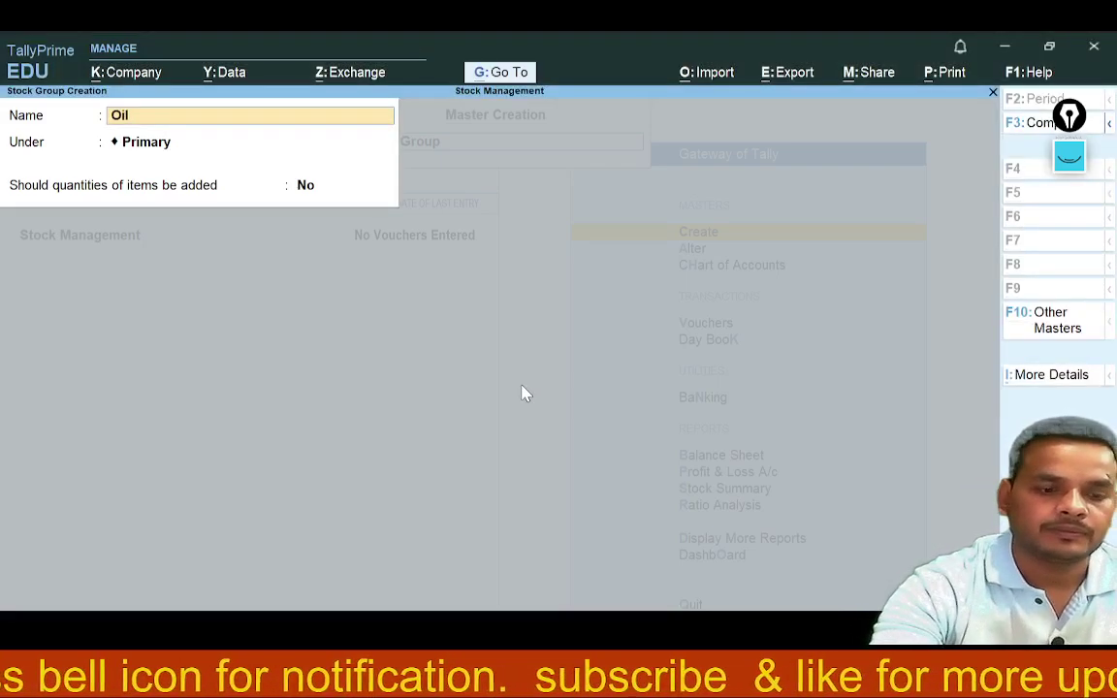
pyautogui.hotkey('ctrl', 'BackSpace')
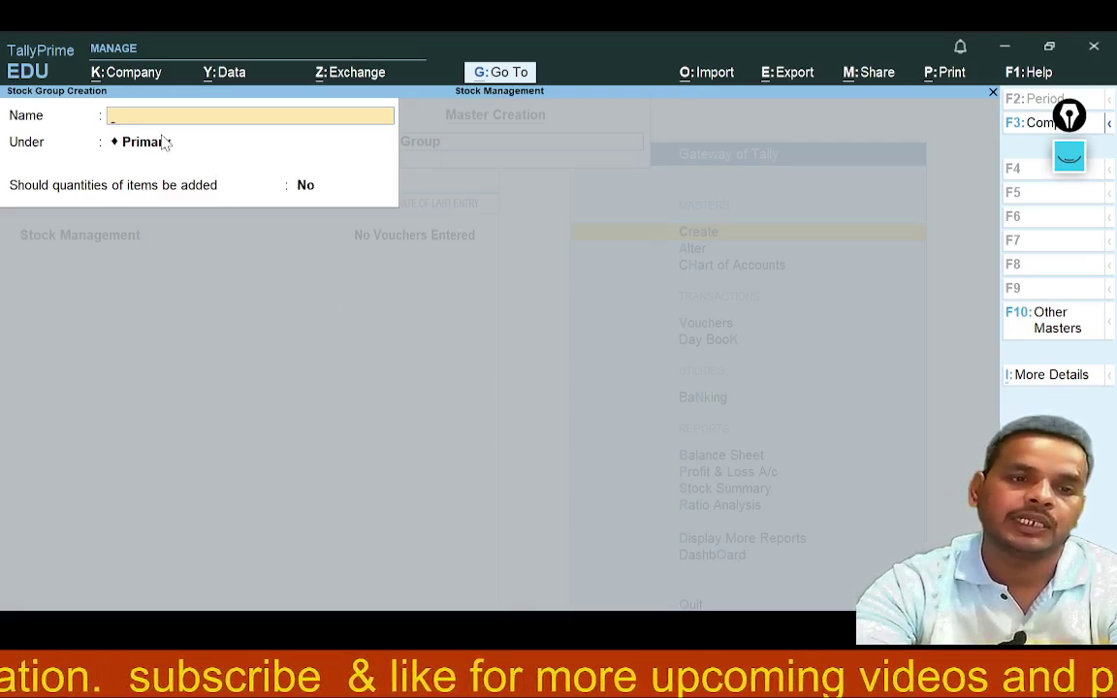
pyautogui.press('Escape')
pyautogui.press('y')
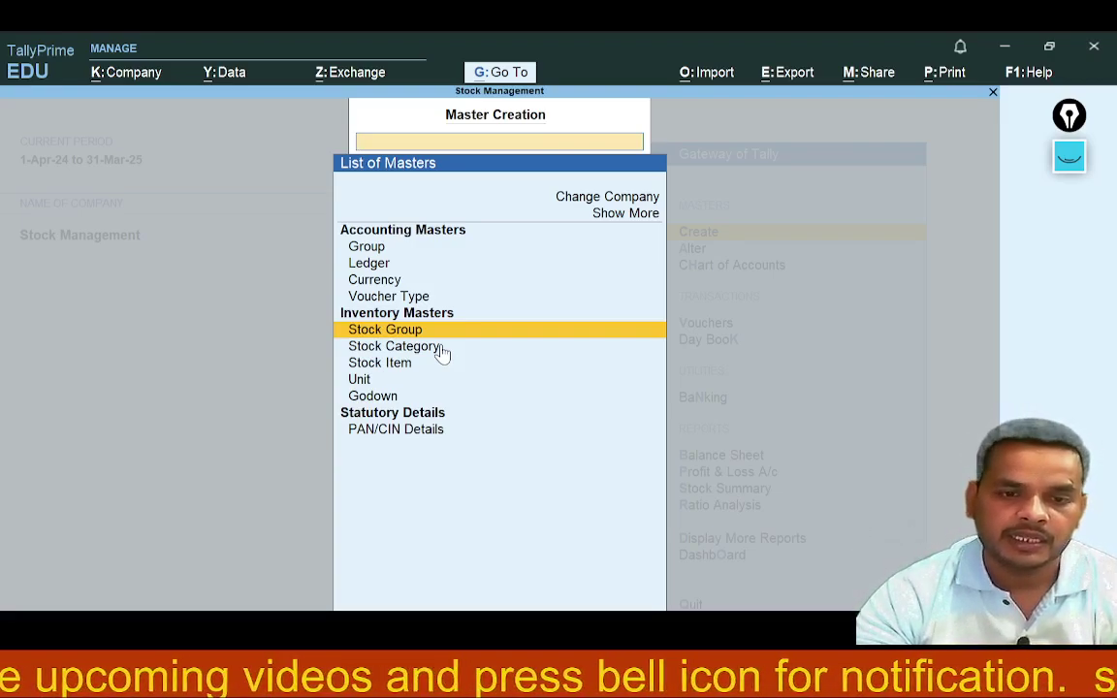
# Reopen Master Creation from the Gateway of Tally, start a new Stock Category, and switch to the Paint notes
pyautogui.press('Escape')
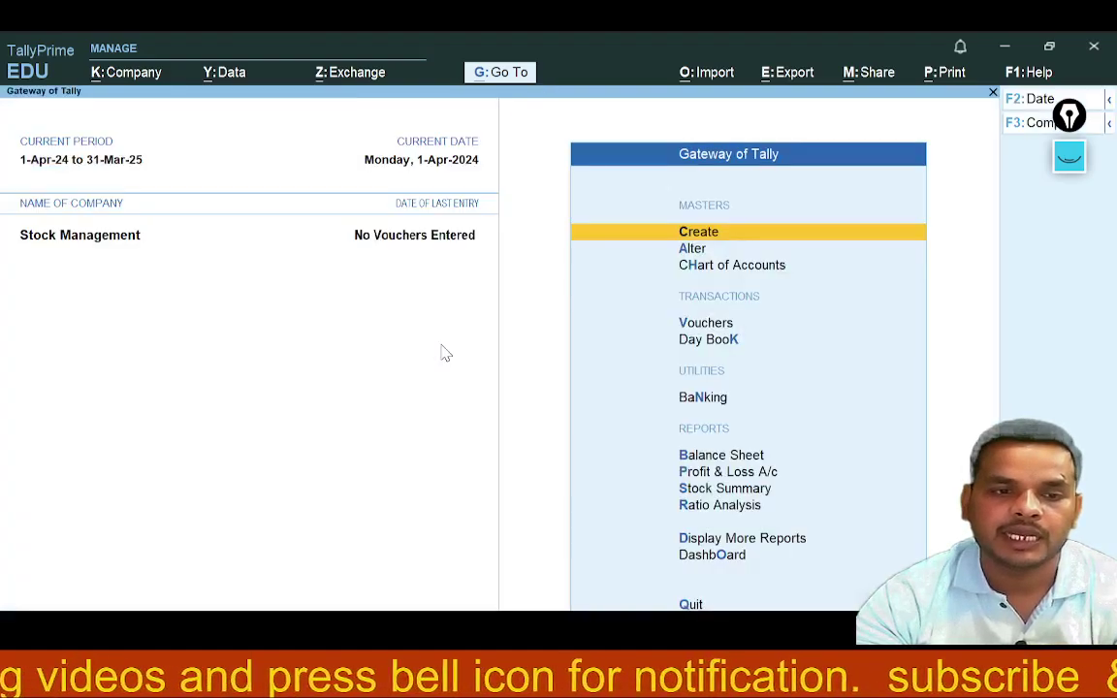
pyautogui.press('Return')
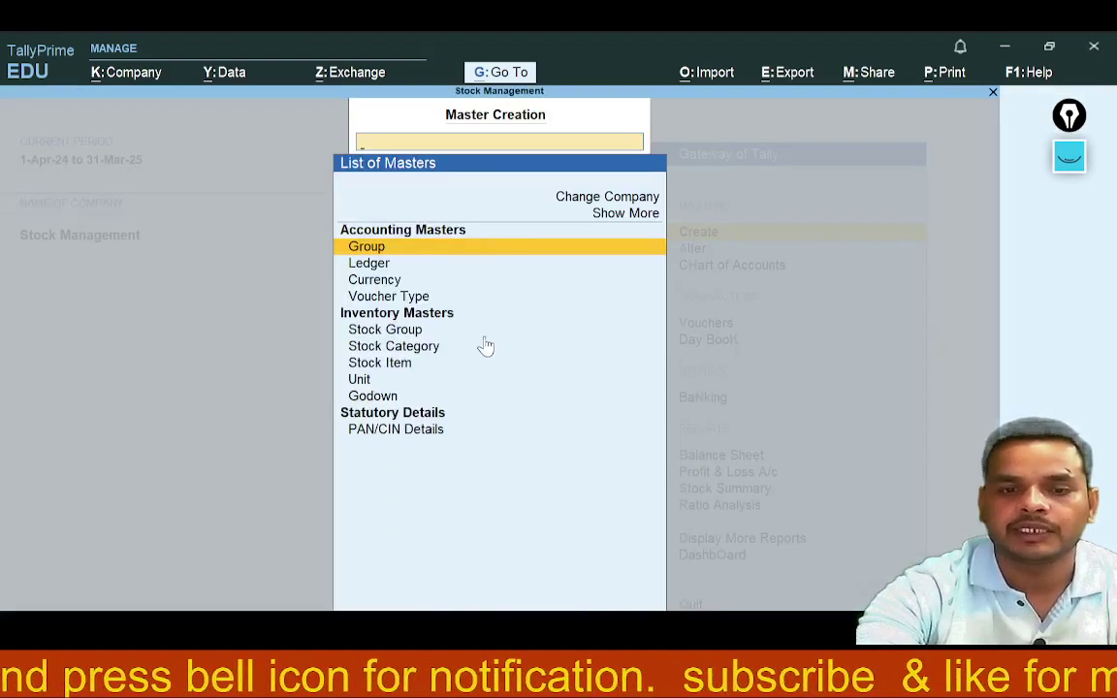
pyautogui.press('Down')
pyautogui.press('Down')
pyautogui.press('Down')
pyautogui.press('Down')
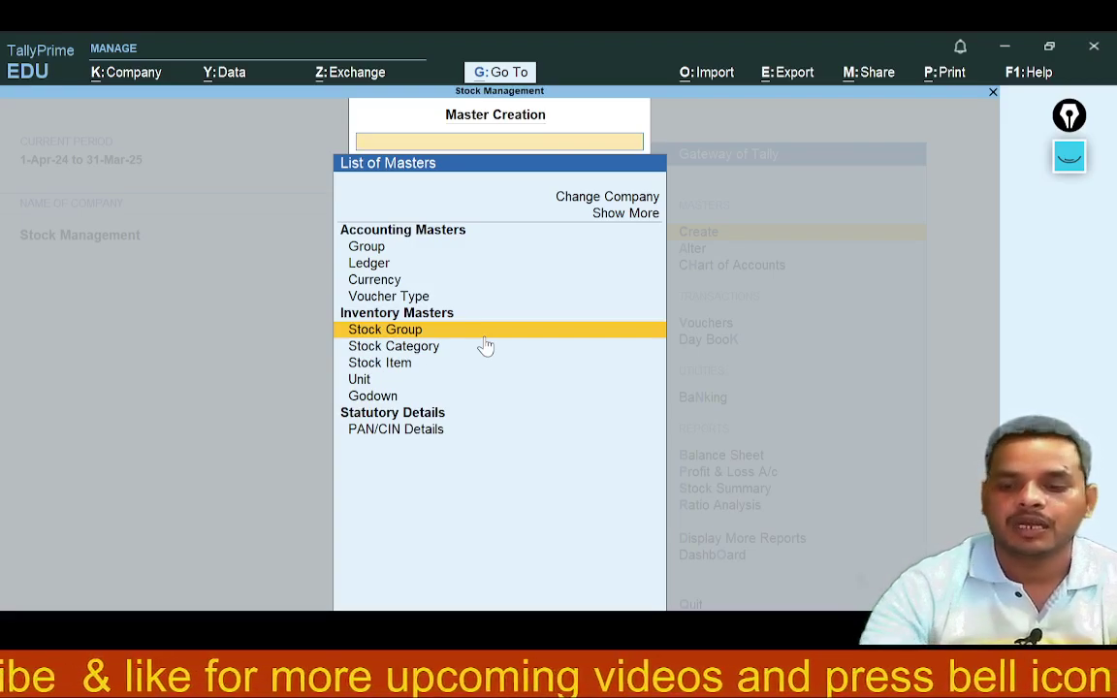
pyautogui.press('Down')
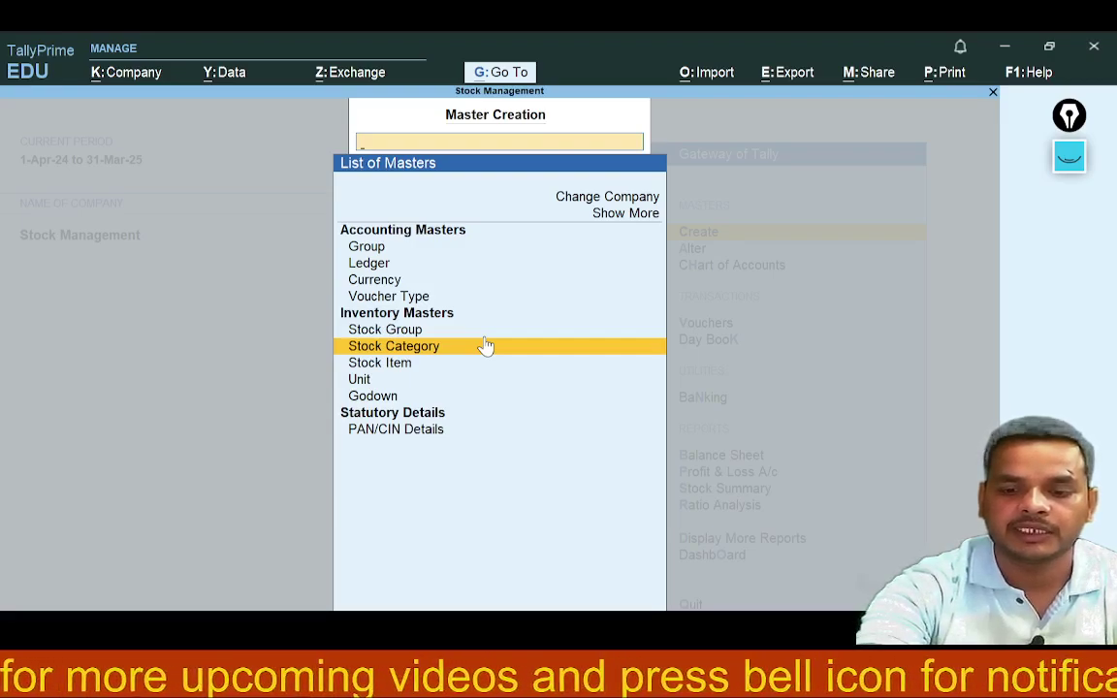
pyautogui.click(486, 346)
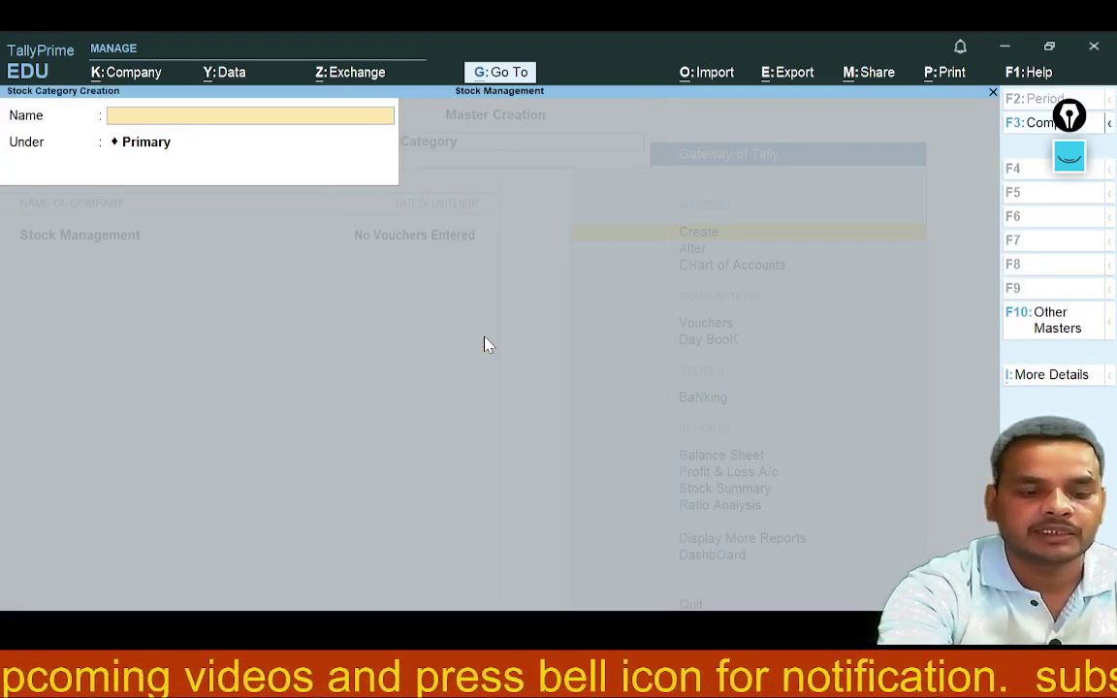
pyautogui.hotkey('alt', 'Tab')
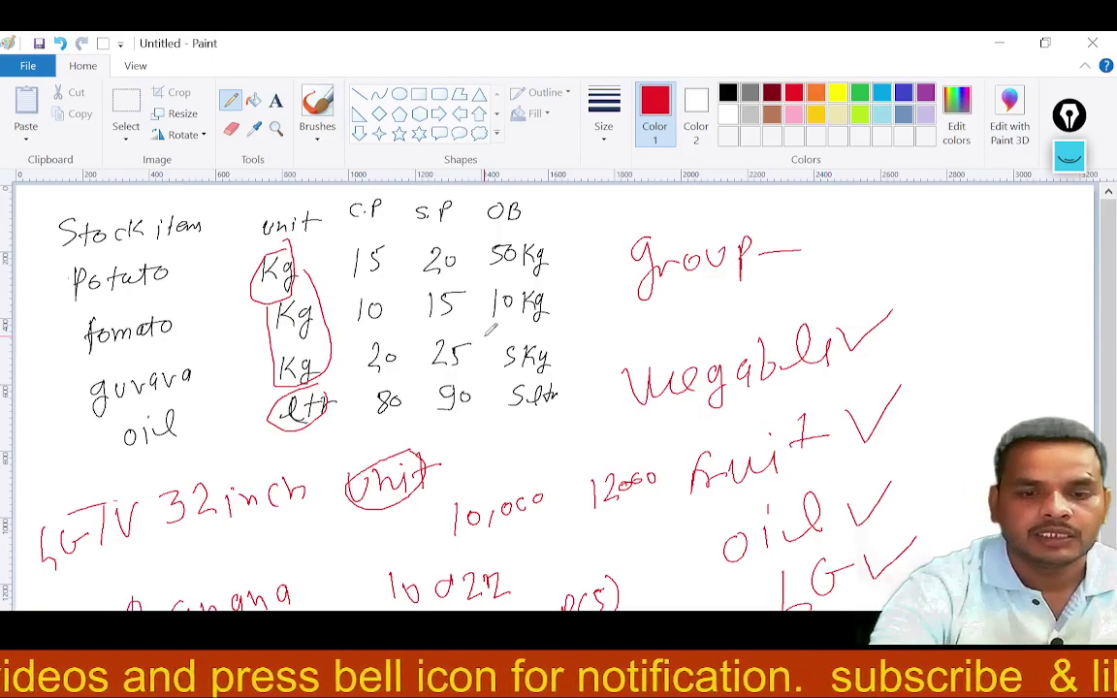
# Circle 32 inch in the LG TV row and handwrite a Category list with 32 inch and 51 inch beside the Group list
pyautogui.moveTo(214, 459)
pyautogui.mouseDown()
pyautogui.moveTo(166, 522)
pyautogui.moveTo(276, 547)
pyautogui.moveTo(292, 473)
pyautogui.moveTo(217, 470)
pyautogui.mouseUp()
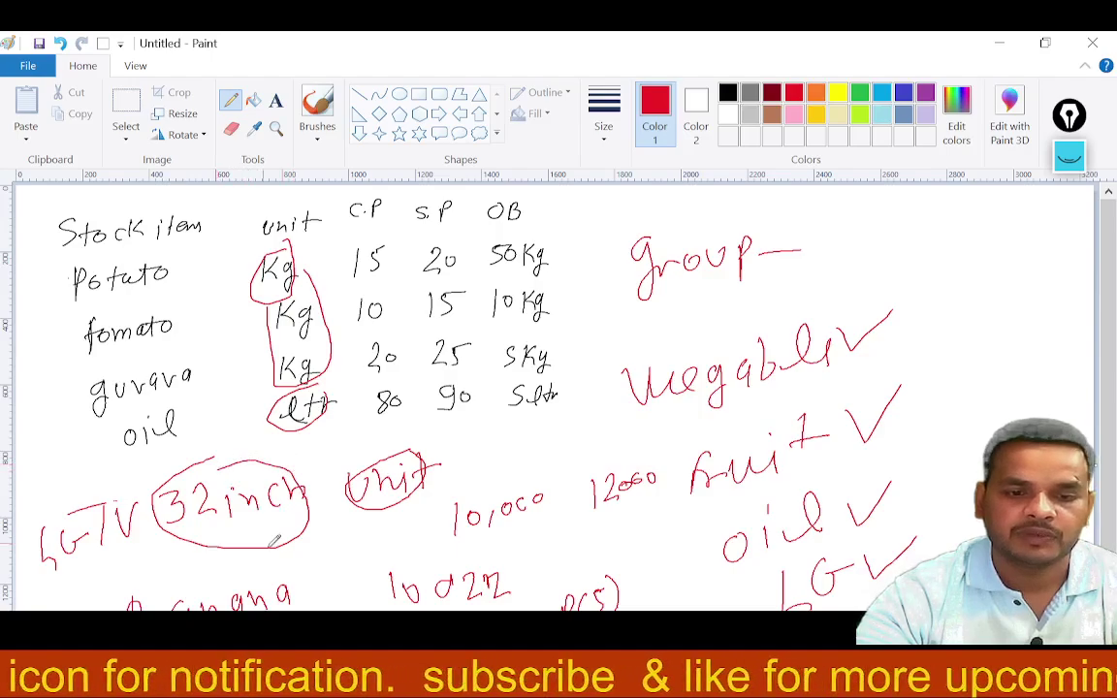
pyautogui.moveTo(310, 544)
pyautogui.mouseDown()
pyautogui.moveTo(296, 563)
pyautogui.moveTo(315, 563)
pyautogui.mouseUp()
pyautogui.moveTo(931, 239)
pyautogui.mouseDown()
pyautogui.moveTo(929, 279)
pyautogui.moveTo(967, 254)
pyautogui.moveTo(966, 277)
pyautogui.moveTo(1005, 238)
pyautogui.moveTo(995, 268)
pyautogui.moveTo(1010, 287)
pyautogui.moveTo(1049, 250)
pyautogui.moveTo(1074, 259)
pyautogui.mouseUp()
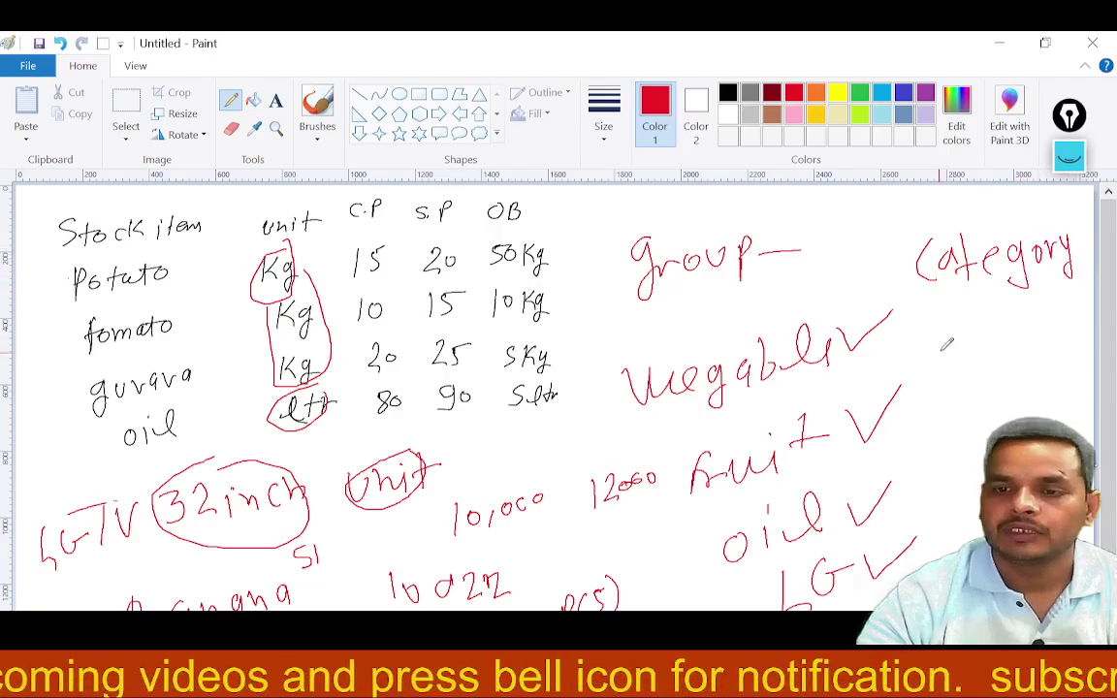
pyautogui.moveTo(946, 345)
pyautogui.mouseDown()
pyautogui.moveTo(952, 372)
pyautogui.moveTo(1005, 364)
pyautogui.mouseUp()
pyautogui.moveTo(1013, 351)
pyautogui.mouseDown()
pyautogui.moveTo(1035, 366)
pyautogui.moveTo(1056, 360)
pyautogui.mouseUp()
pyautogui.moveTo(972, 415)
pyautogui.mouseDown()
pyautogui.moveTo(963, 447)
pyautogui.moveTo(1072, 415)
pyautogui.mouseUp()
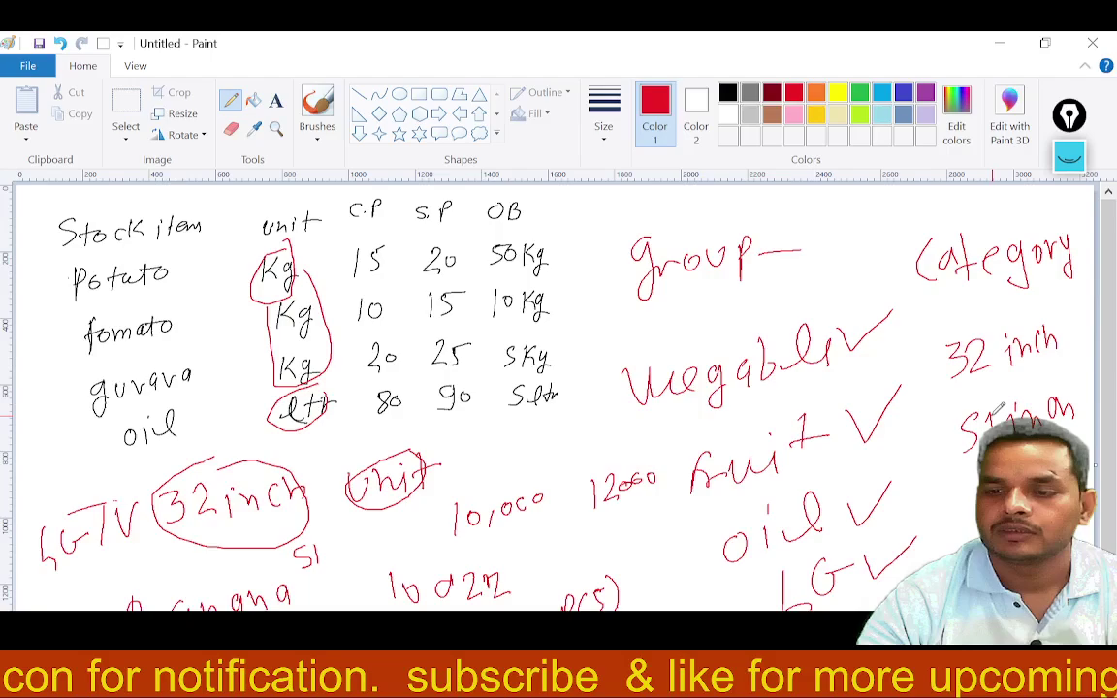
# Switch to TallyPrime and create the stock category "32 inch" under Primary
pyautogui.hotkey('alt', 'Tab')
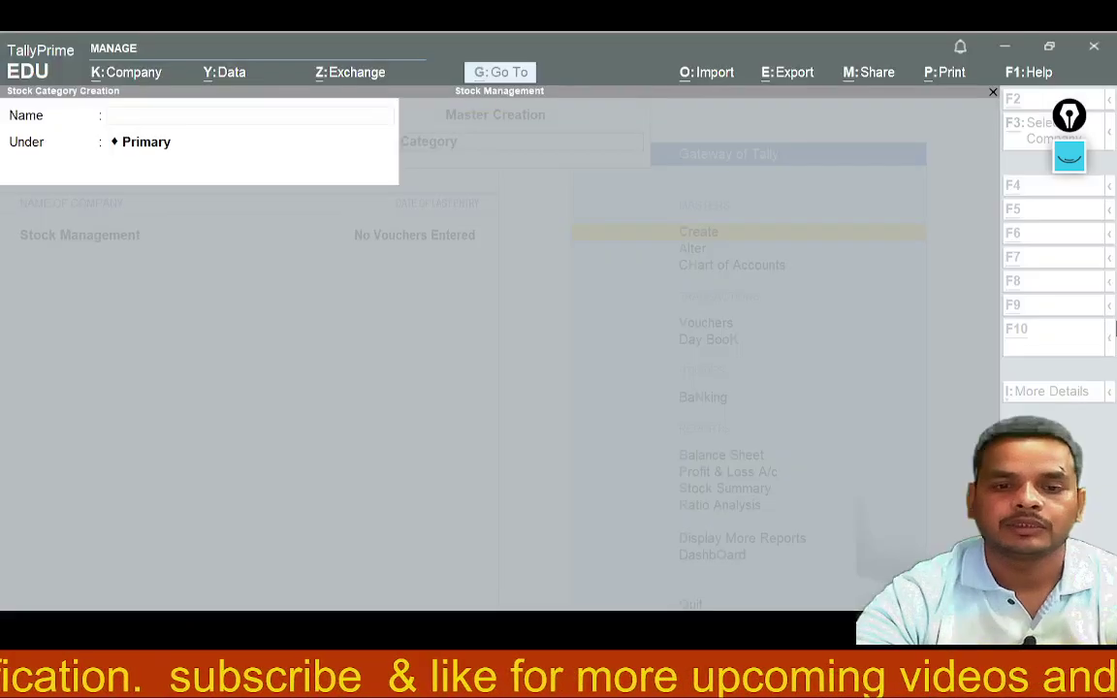
pyautogui.write('32')
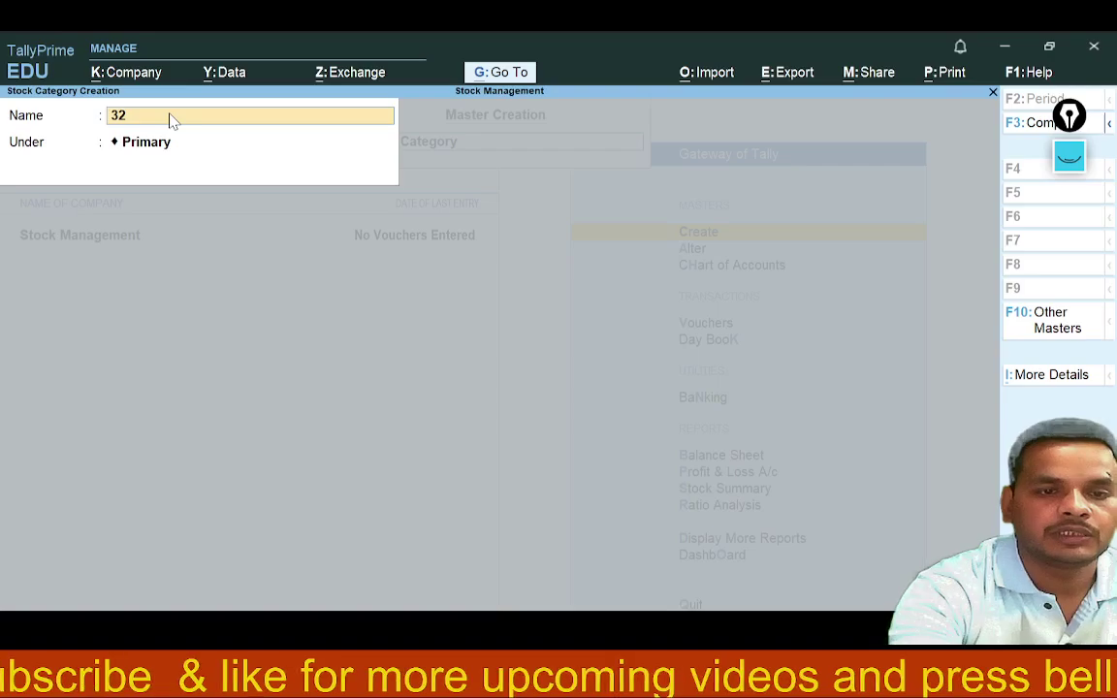
pyautogui.write(' inch')
pyautogui.press('Return')
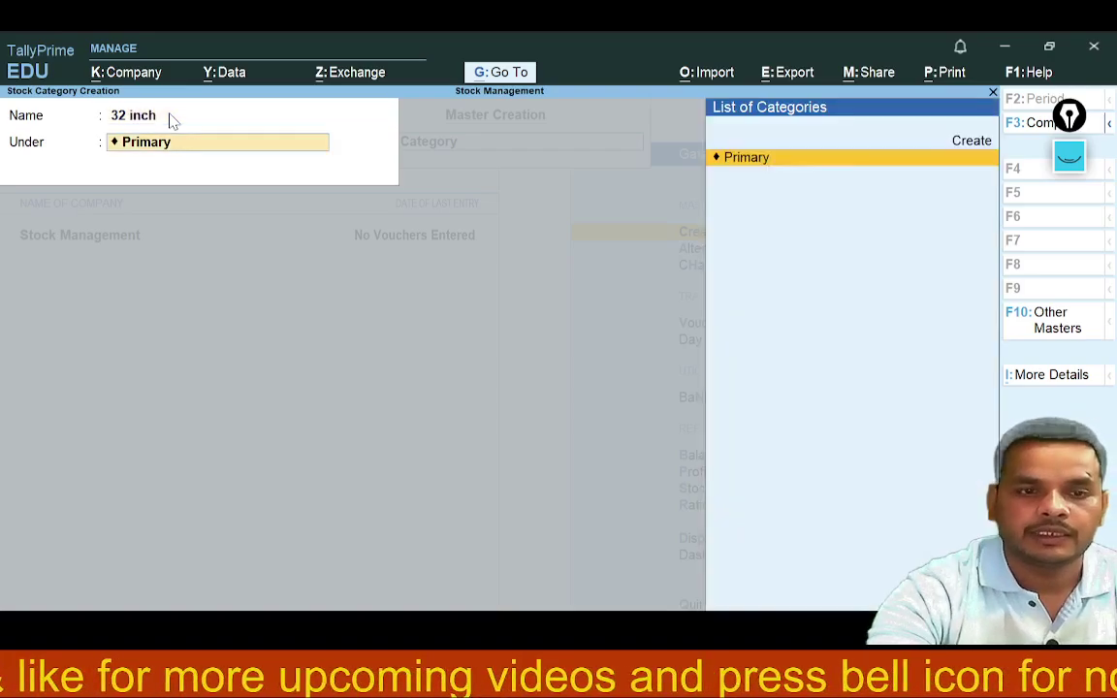
pyautogui.press('Return')
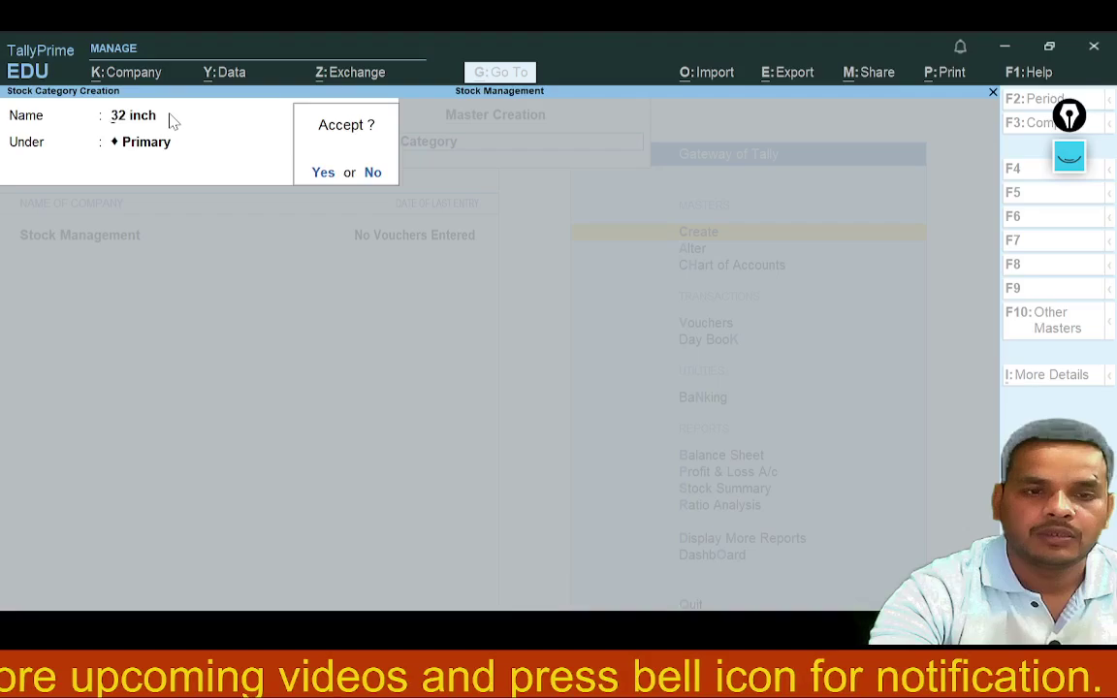
pyautogui.press('Return')
# Create the stock category "52 inch" under Primary and leave the category creation form
pyautogui.write('52')
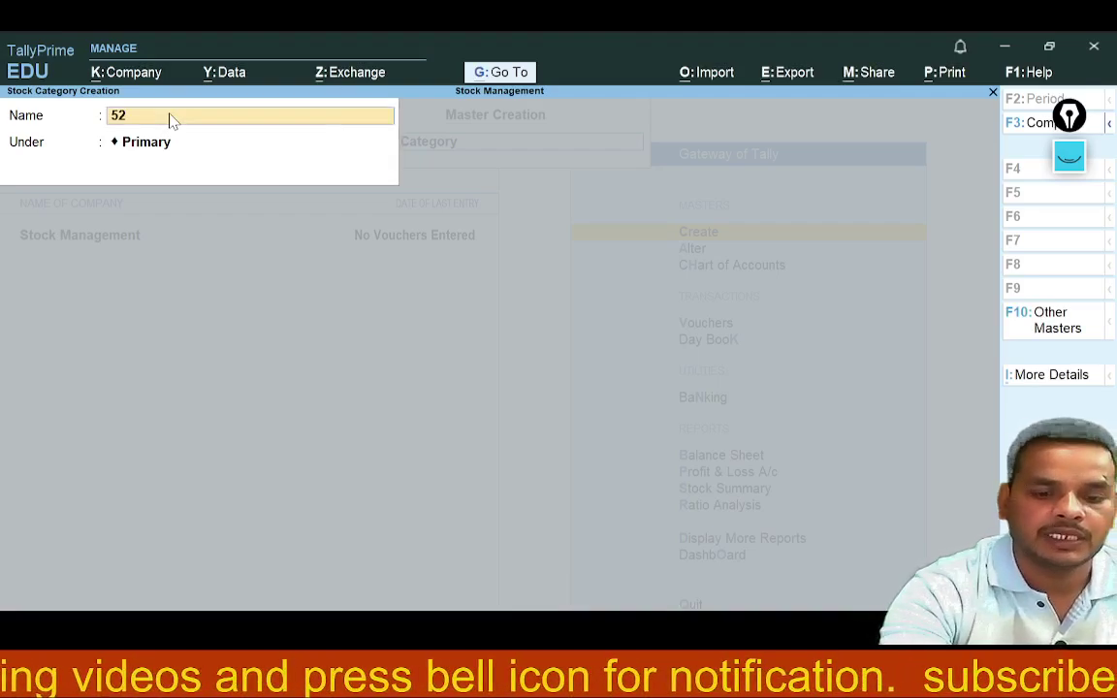
pyautogui.write(' inch')
pyautogui.press('Return')
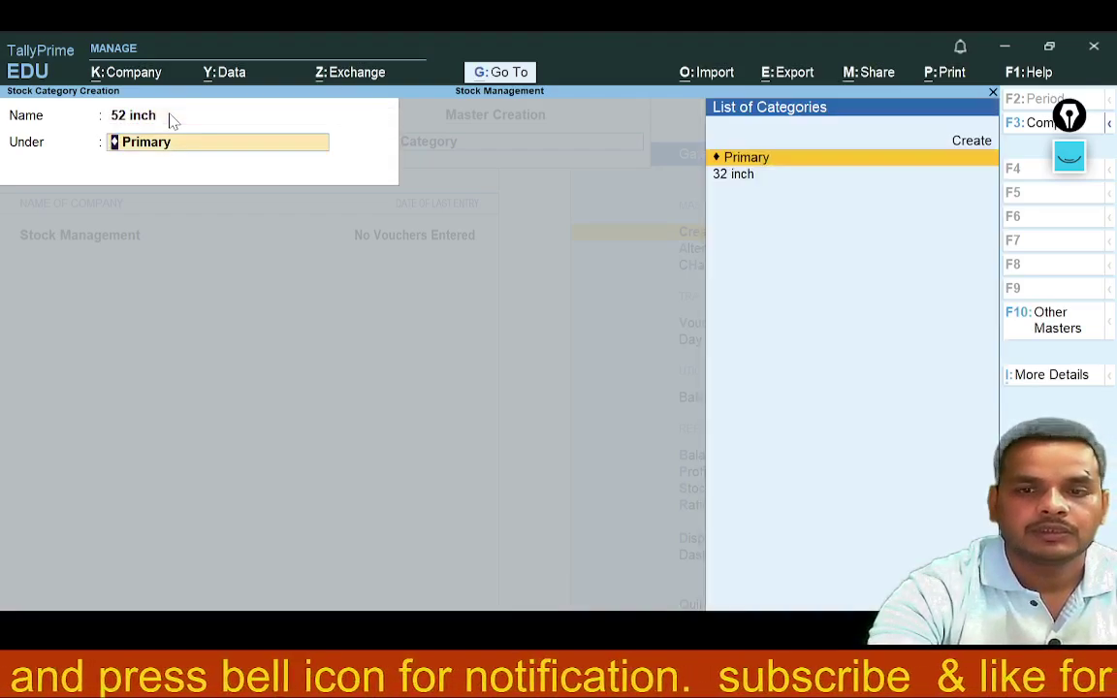
pyautogui.press('Return')
pyautogui.press('Return')
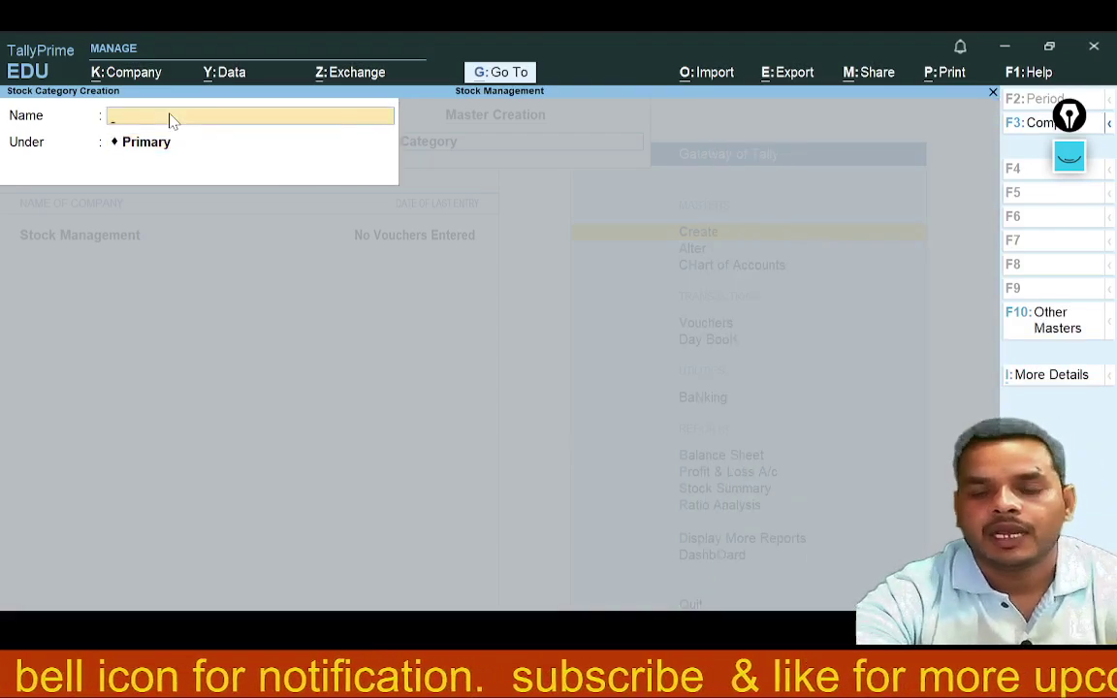
pyautogui.press('Escape')
pyautogui.press('Return')
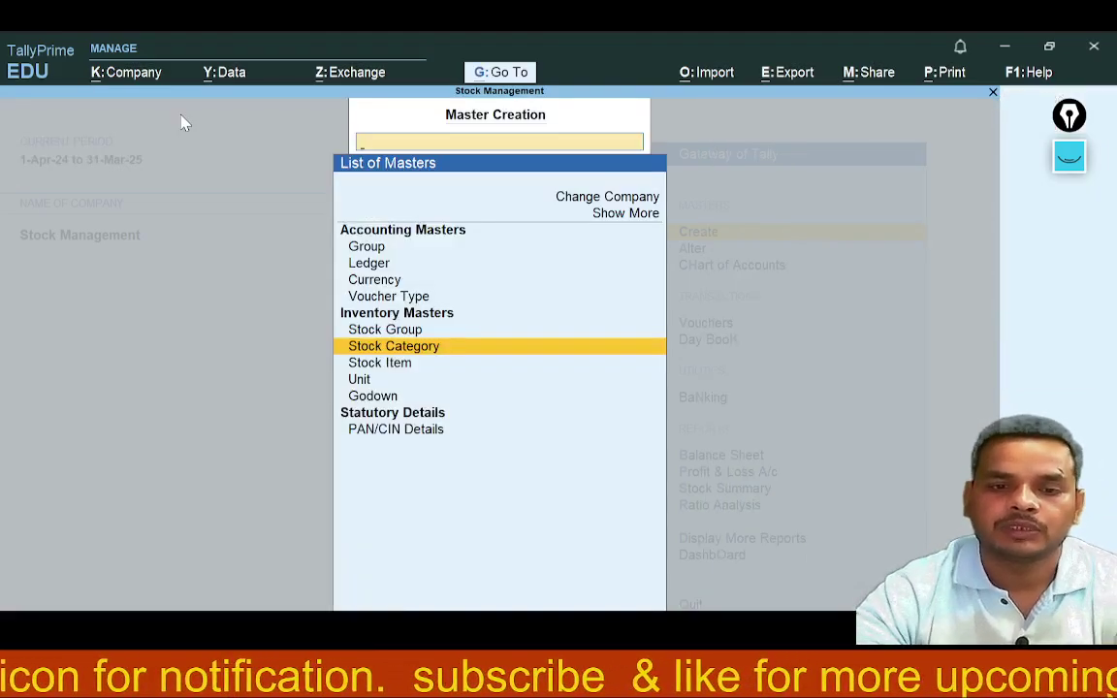
# Start a new Stock Item in Master Creation, switch to Paint and underline the Potato row in the notes
pyautogui.click(382, 364)
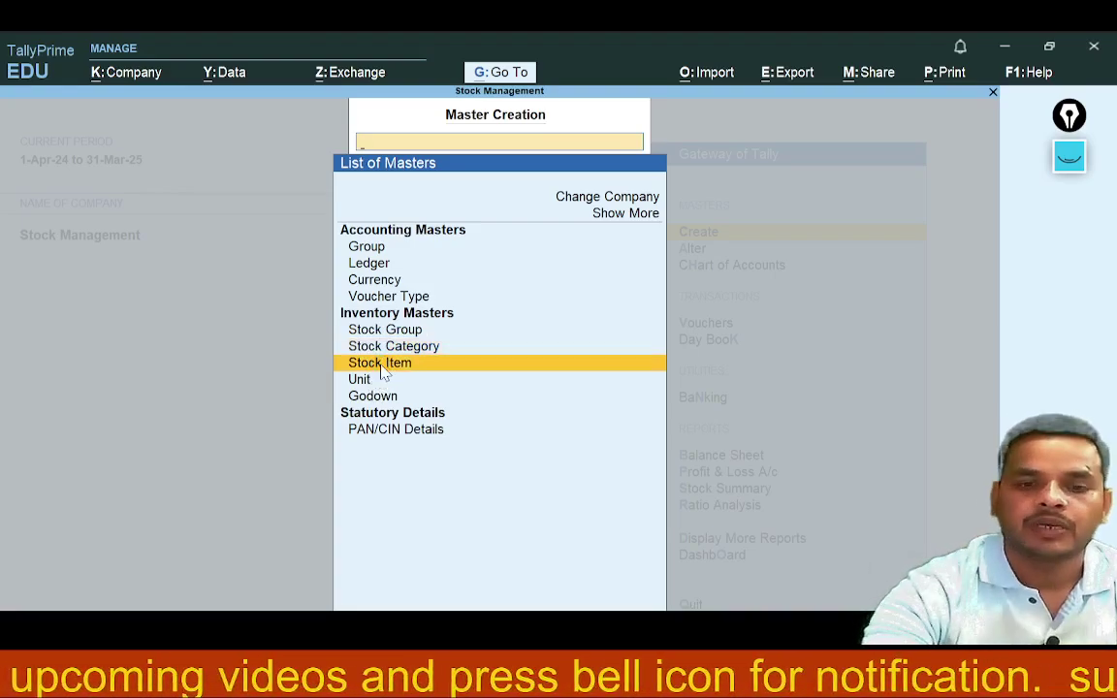
pyautogui.click(382, 365)
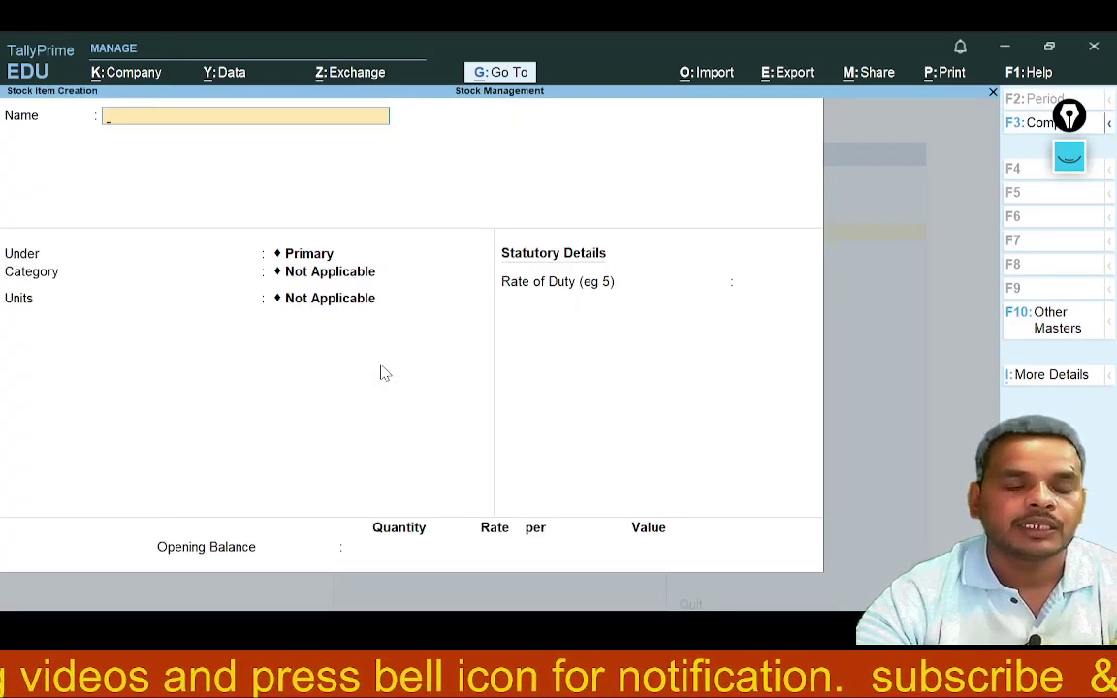
pyautogui.hotkey('alt', 'Tab')
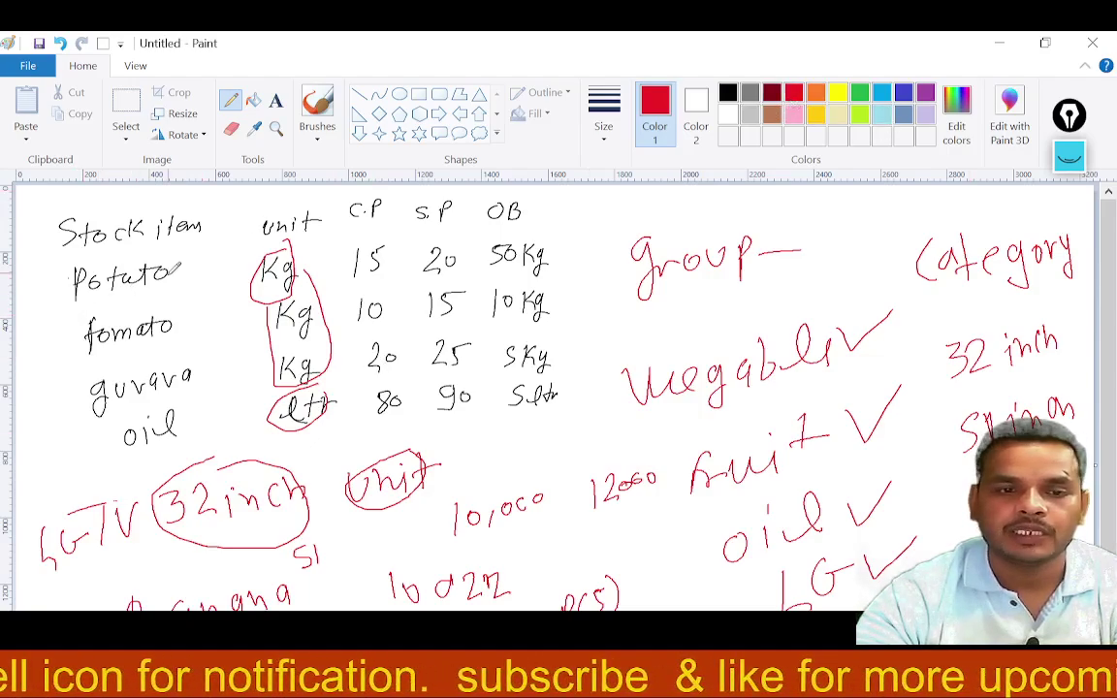
pyautogui.moveTo(49, 312); pyautogui.dragTo(465, 272)
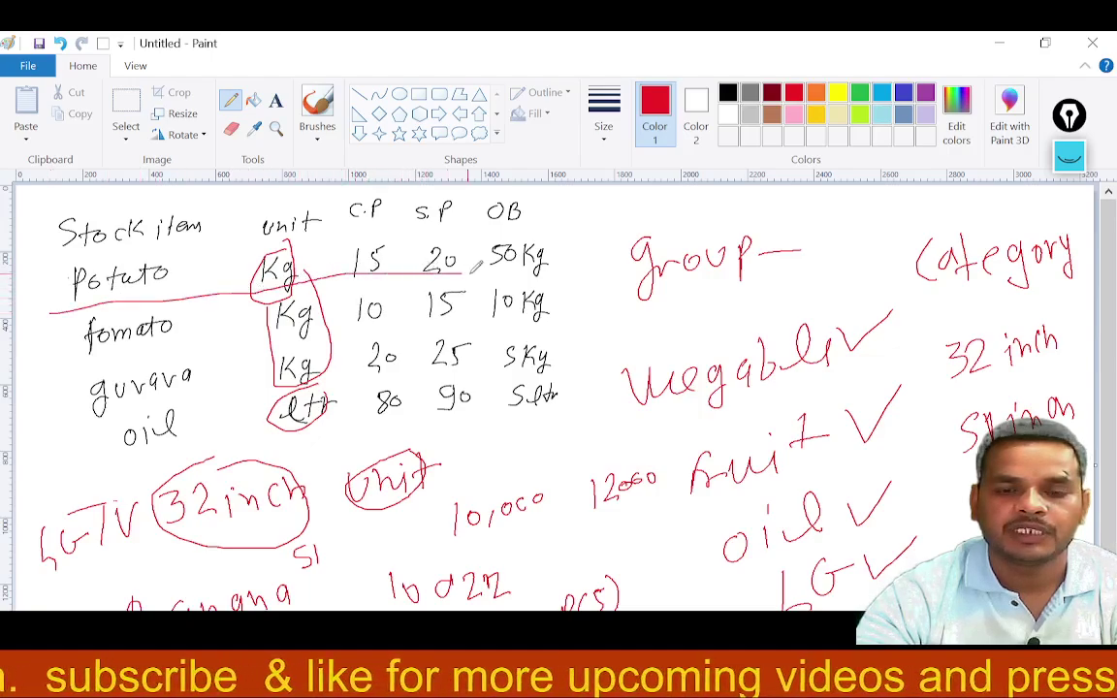
# Switch back to TallyPrime, name the stock item Potato and place it under the Vegatable group
pyautogui.hotkey('alt', 'Tab')
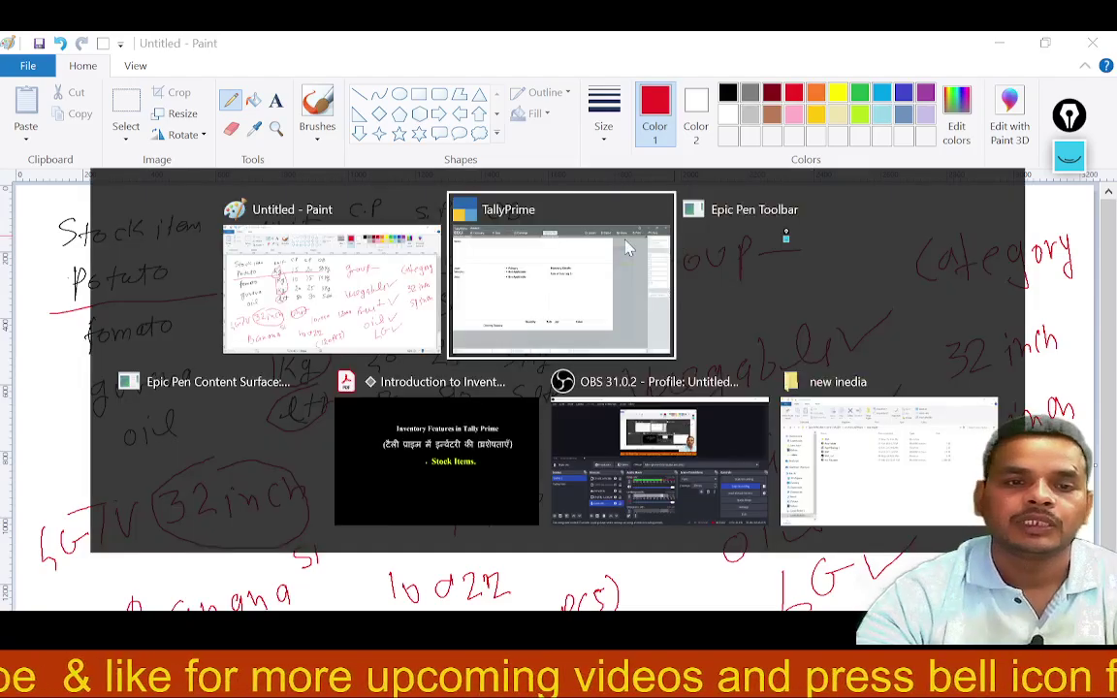
pyautogui.click(627, 248)
pyautogui.write('Potato')
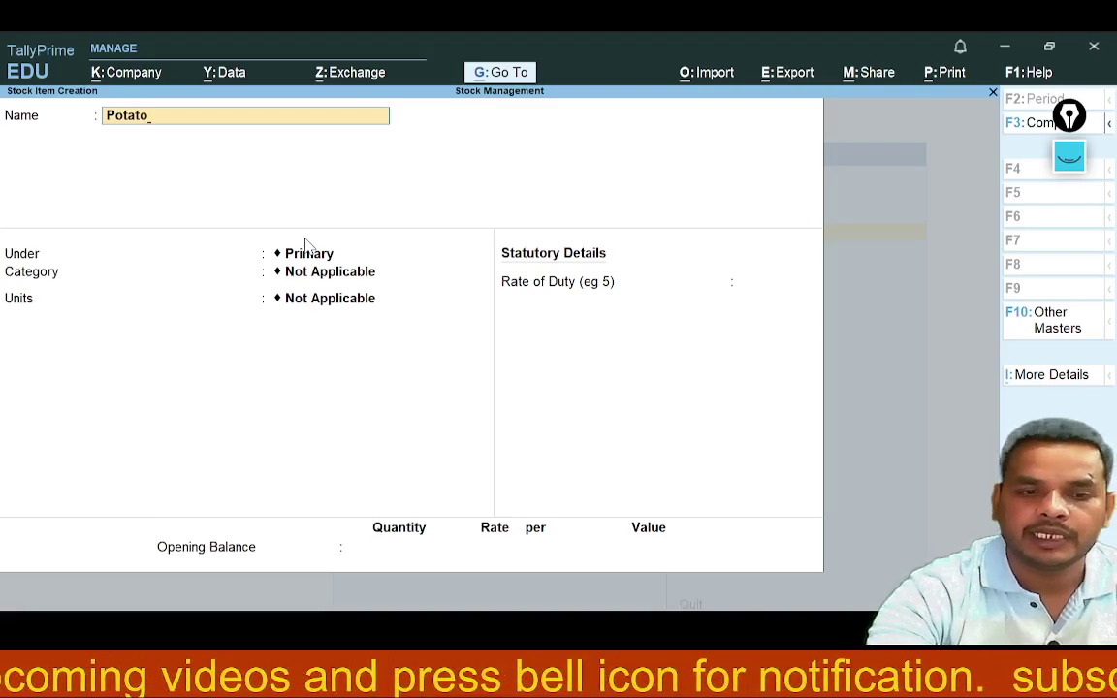
pyautogui.press('Return')
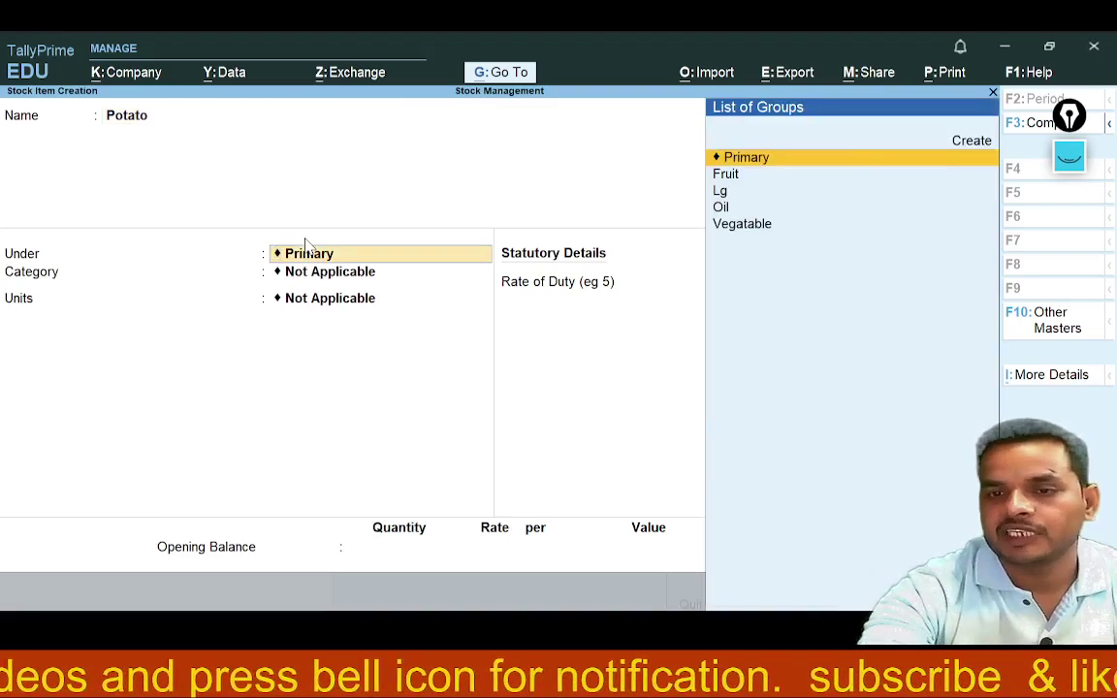
pyautogui.press('Down')
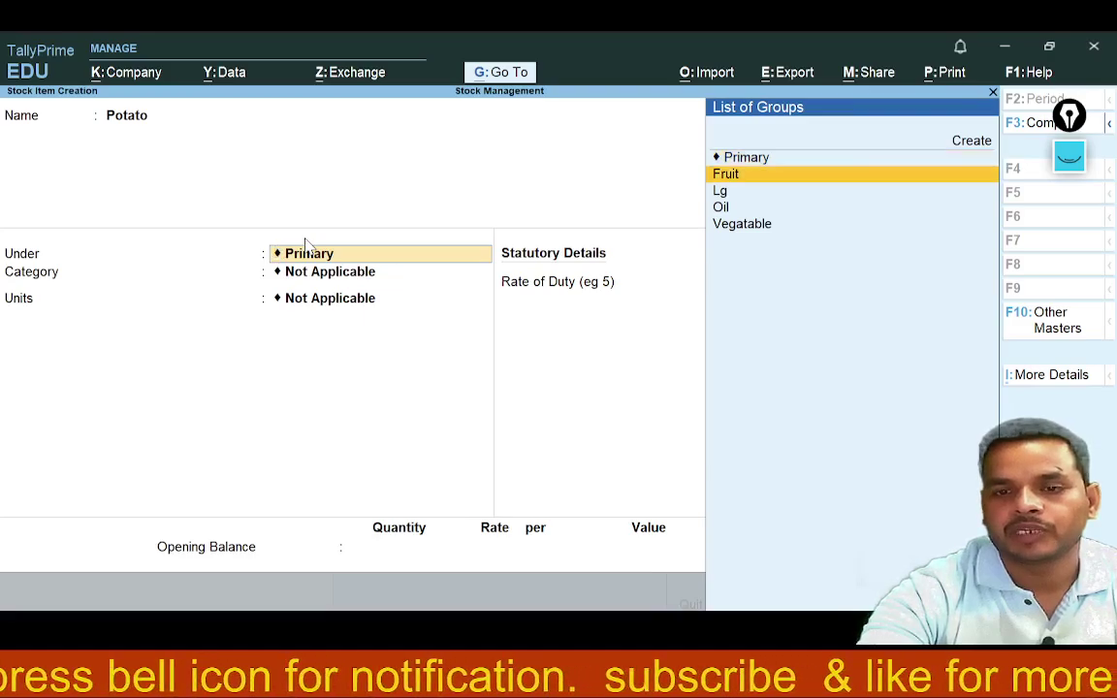
pyautogui.press('Down')
pyautogui.press('Down')
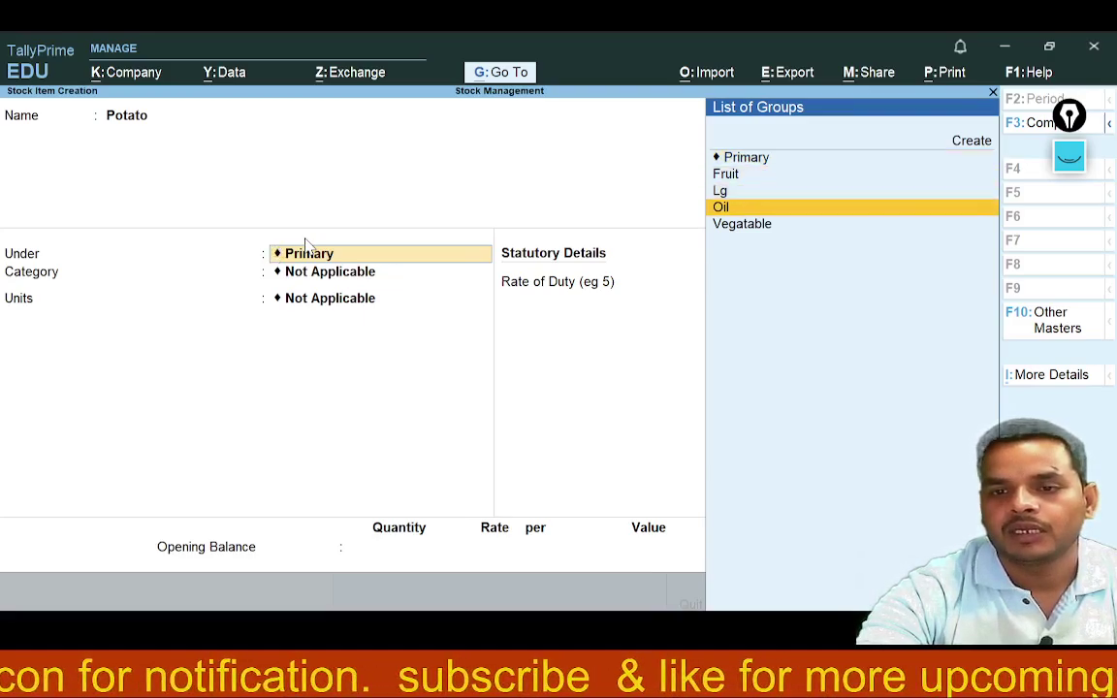
pyautogui.press('Down')
pyautogui.press('Return')
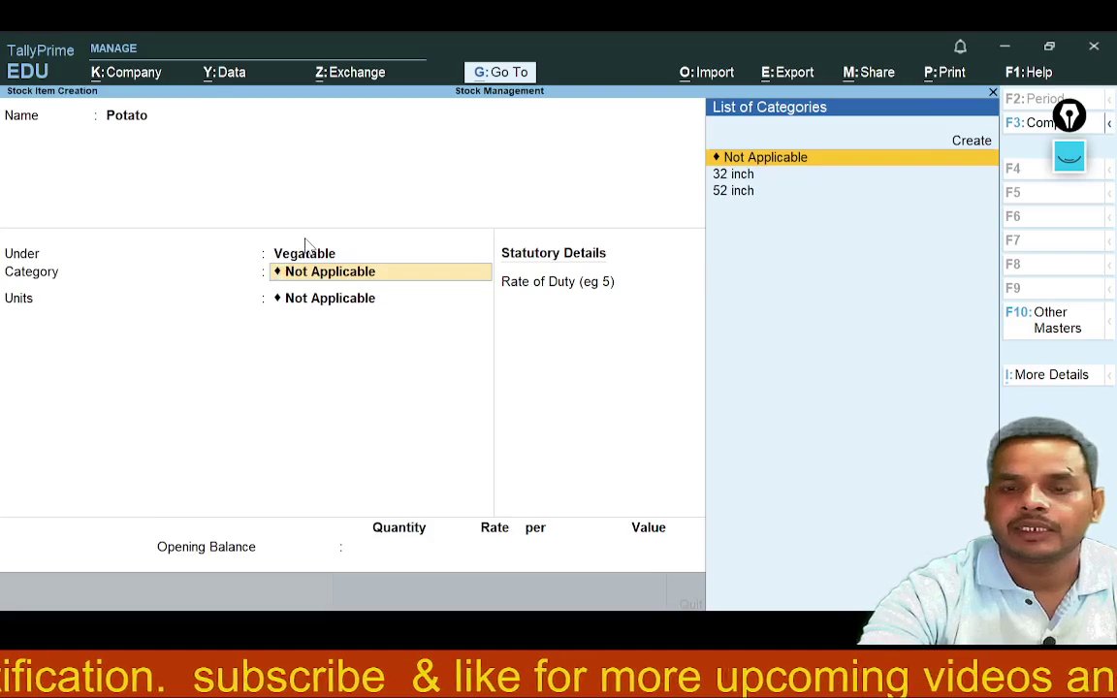
# Leave Potato's category as Not Applicable and set its units to kg with no alternate unit
pyautogui.press('Return')
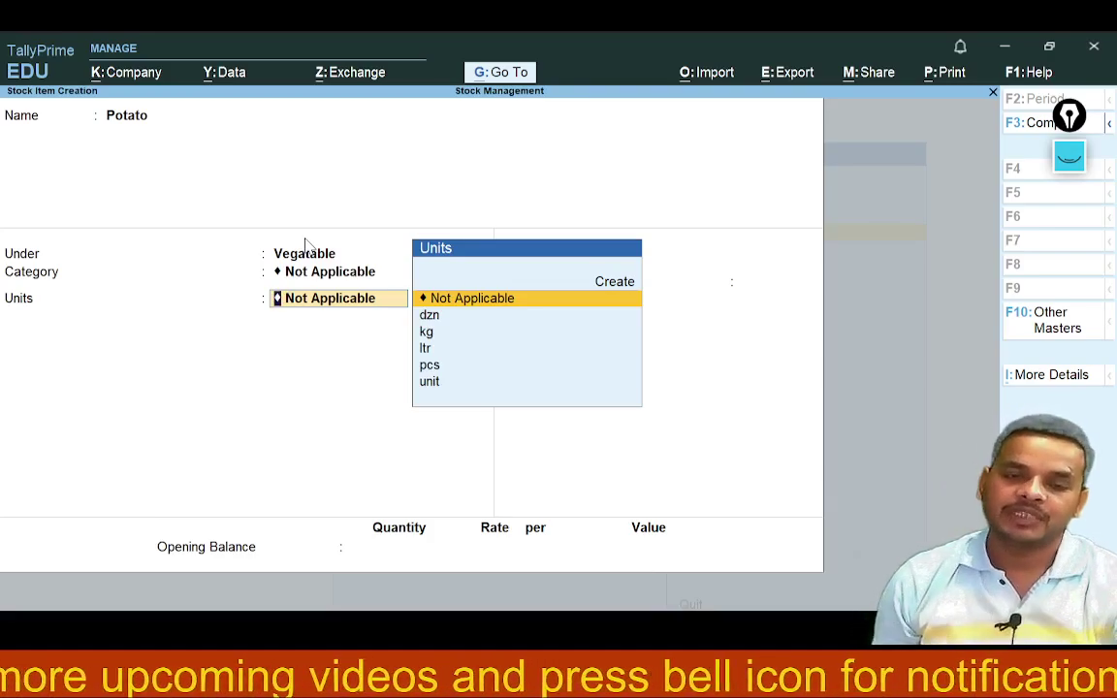
pyautogui.press('Down')
pyautogui.press('Down')
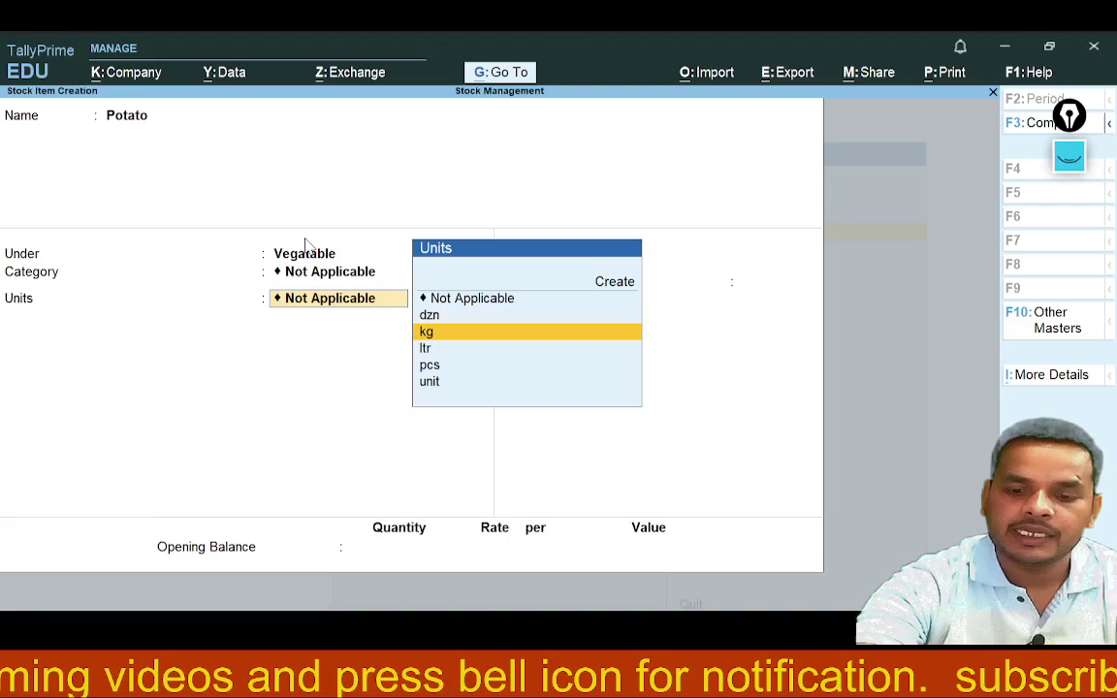
pyautogui.press('Return')
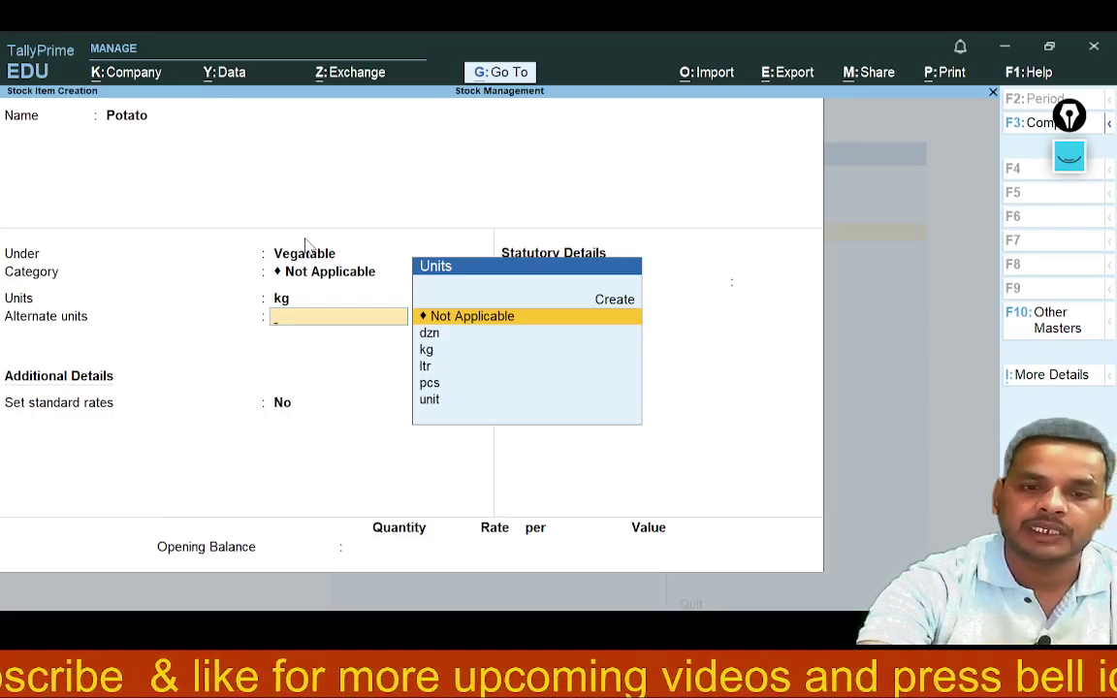
pyautogui.press('Return')
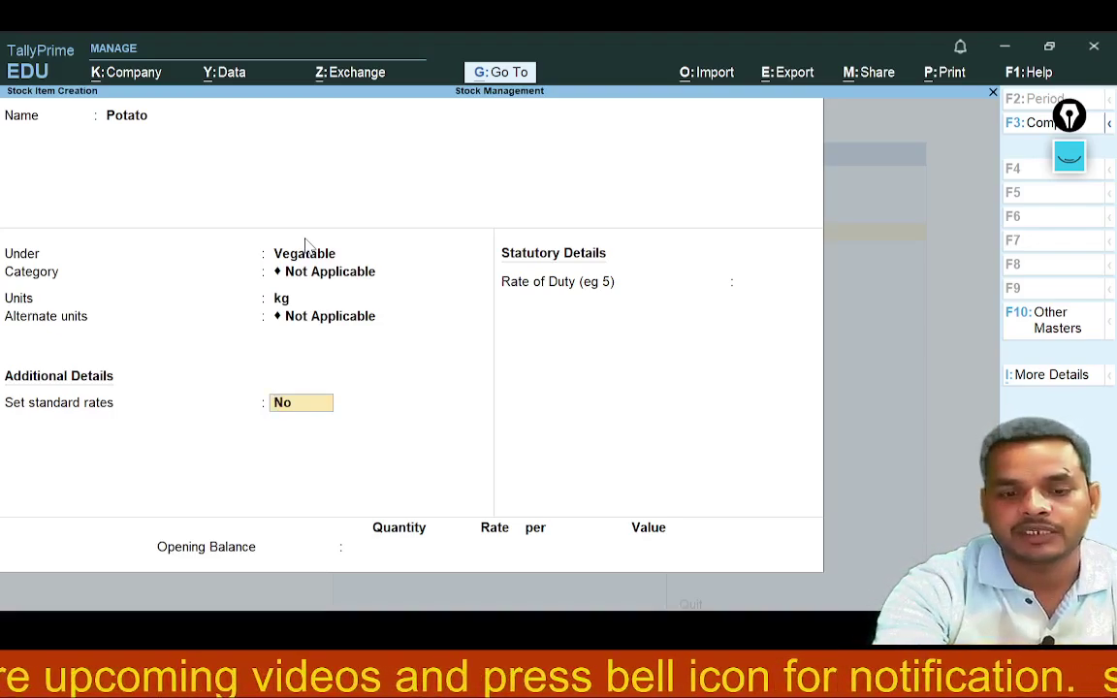
# Enable standard rates for Potato with 1-Apr-24 as the cost date, and tick its cost price in the Paint notes
pyautogui.write('yes')
pyautogui.press('Return')
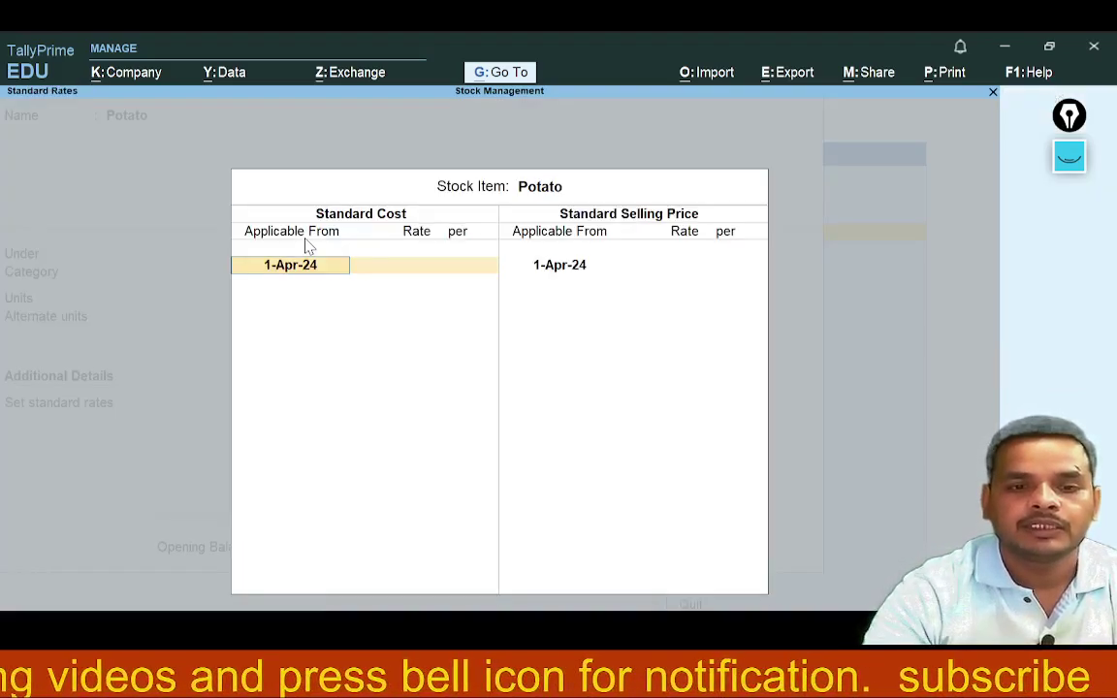
pyautogui.press('Return')
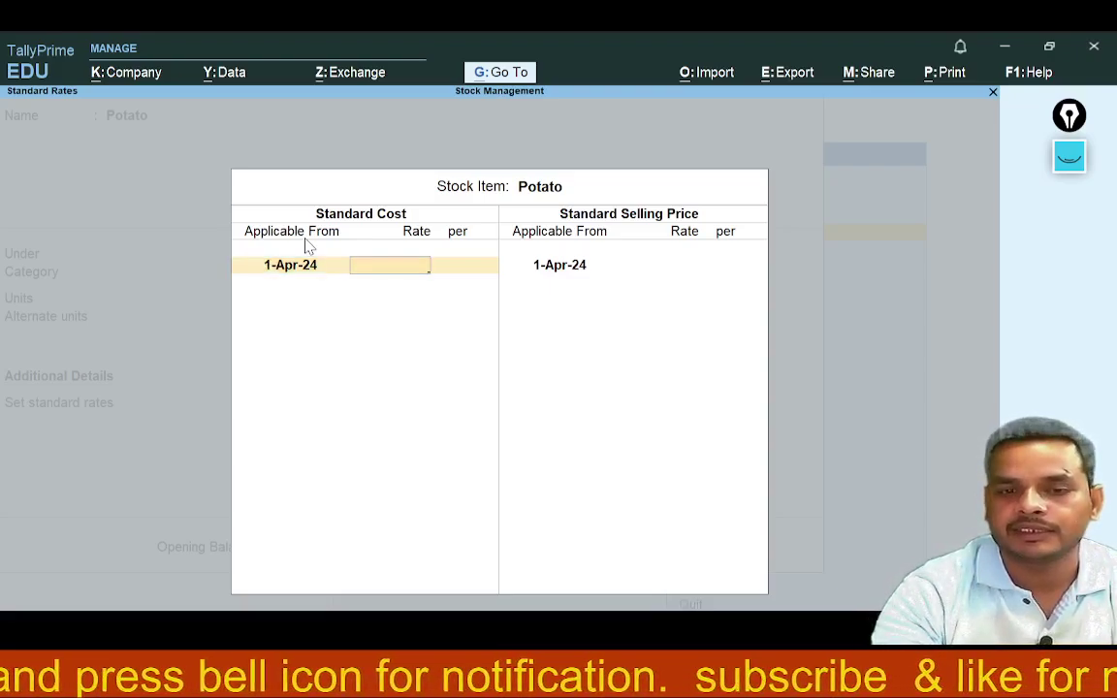
pyautogui.hotkey('alt', 'Tab')
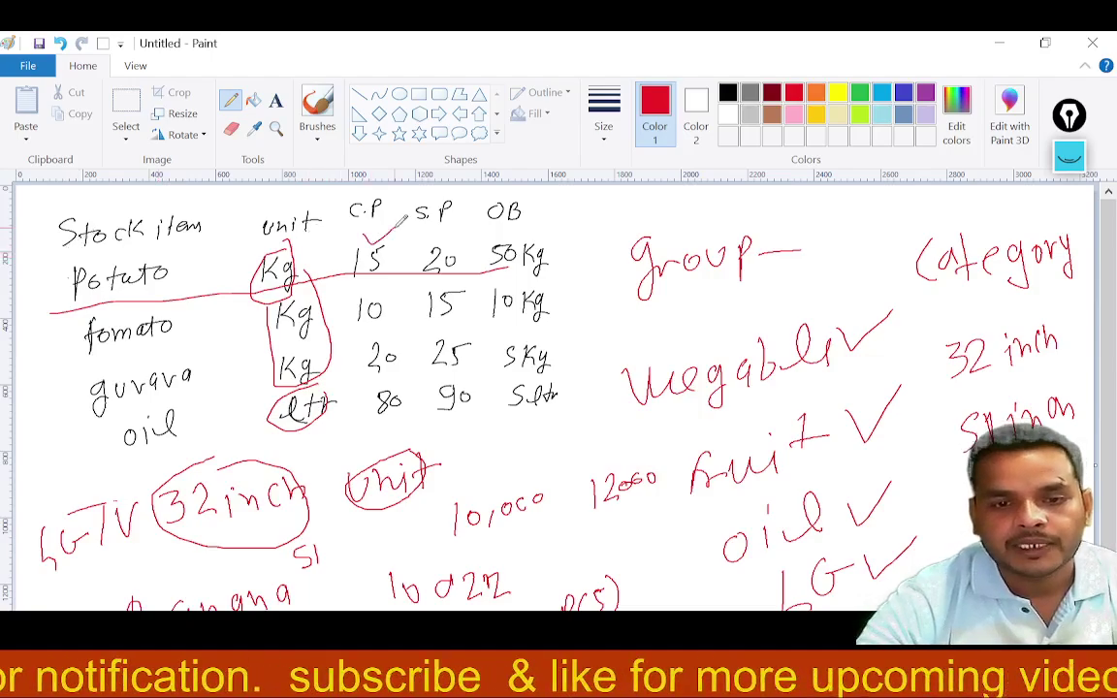
pyautogui.hotkey('alt', 'Tab')
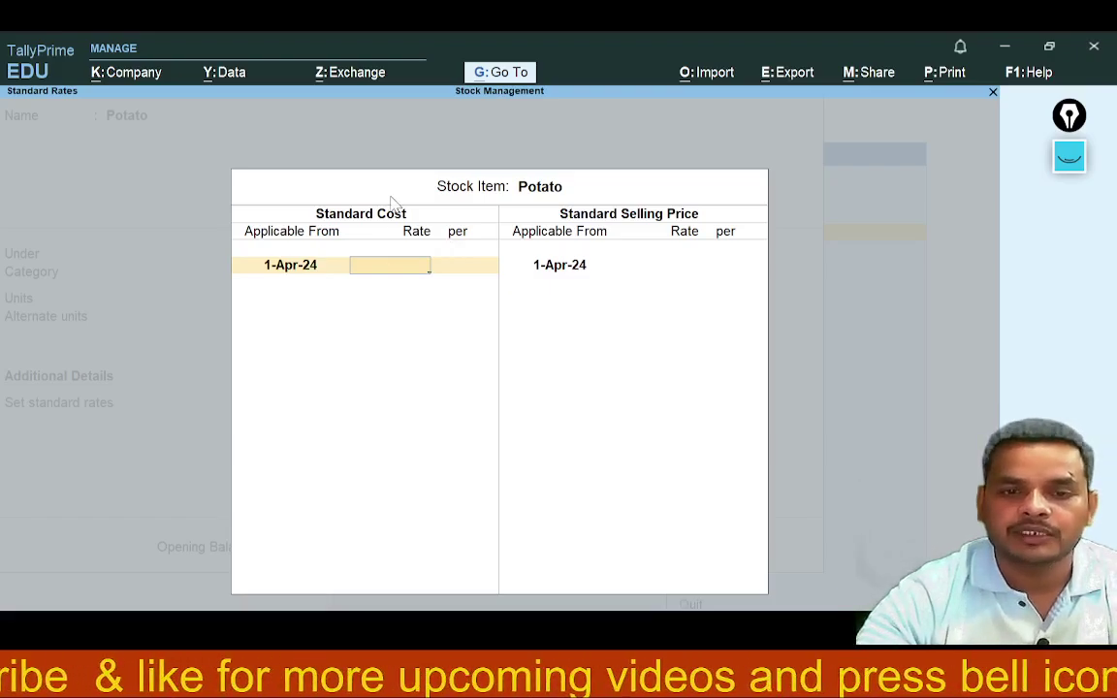
# Set Potato's standard cost to 15 per kg and its standard selling price to 20 per kg from 1-Apr-24
pyautogui.write('15')
pyautogui.press('Return')
pyautogui.press('Return')
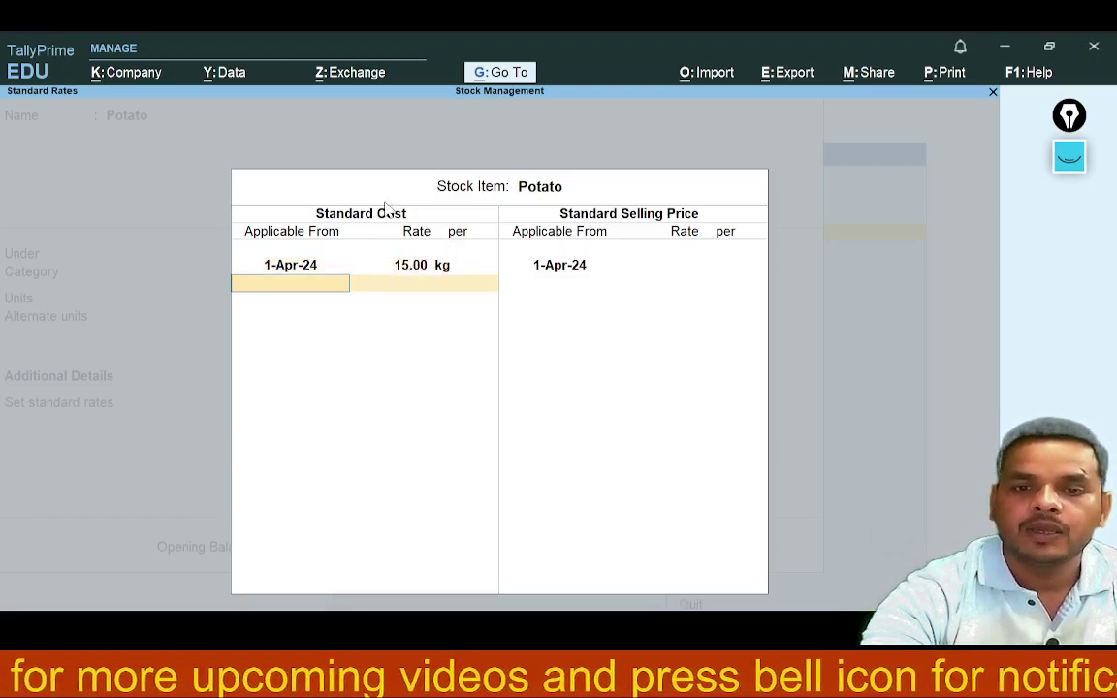
pyautogui.press('Return')
pyautogui.press('Return')
pyautogui.write('20')
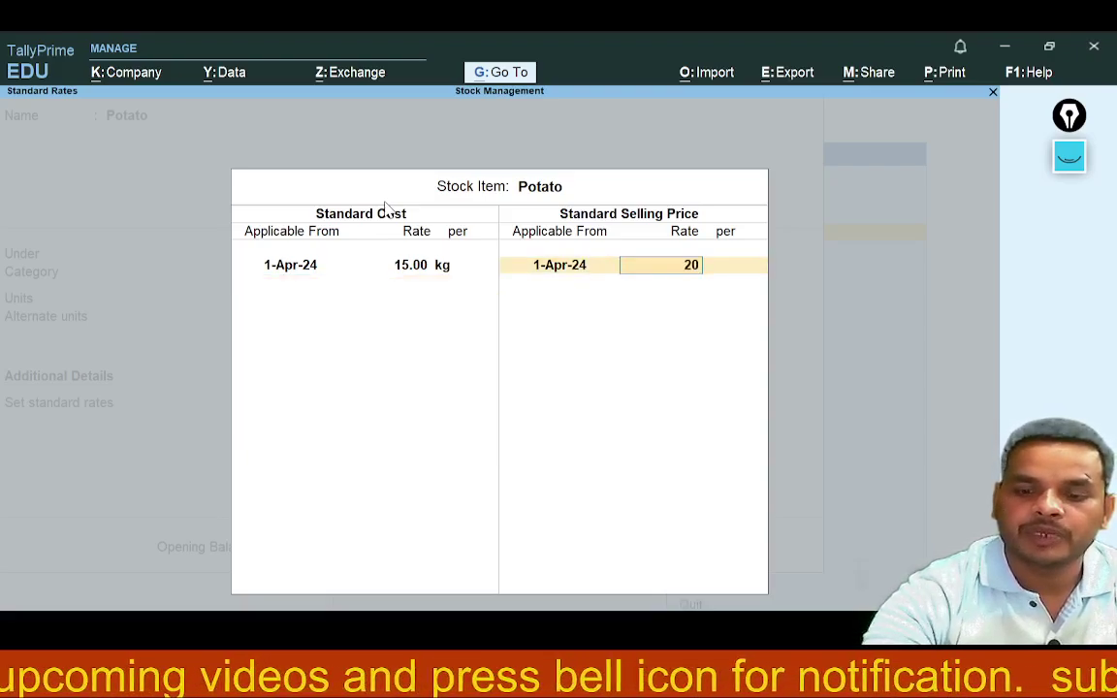
pyautogui.press('Return')
pyautogui.press('Return')
pyautogui.press('Return')
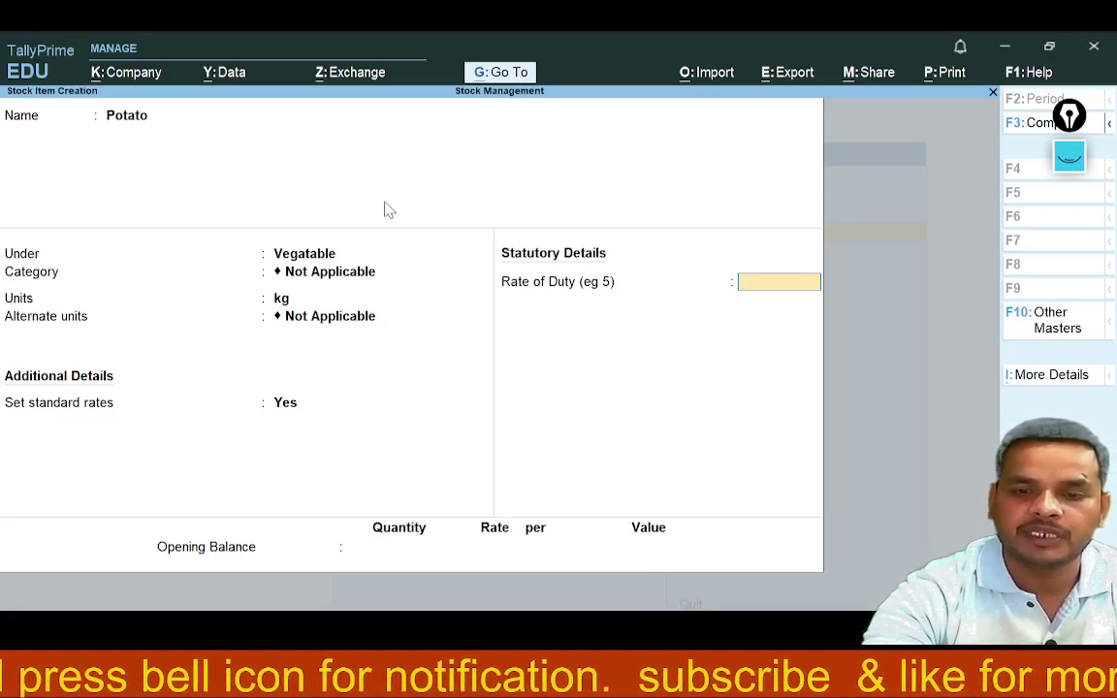
# Leave the duty rate at 0, mark Potato's opening balance in the Paint notes, and set its opening quantity to 50 kg
pyautogui.press('Return')
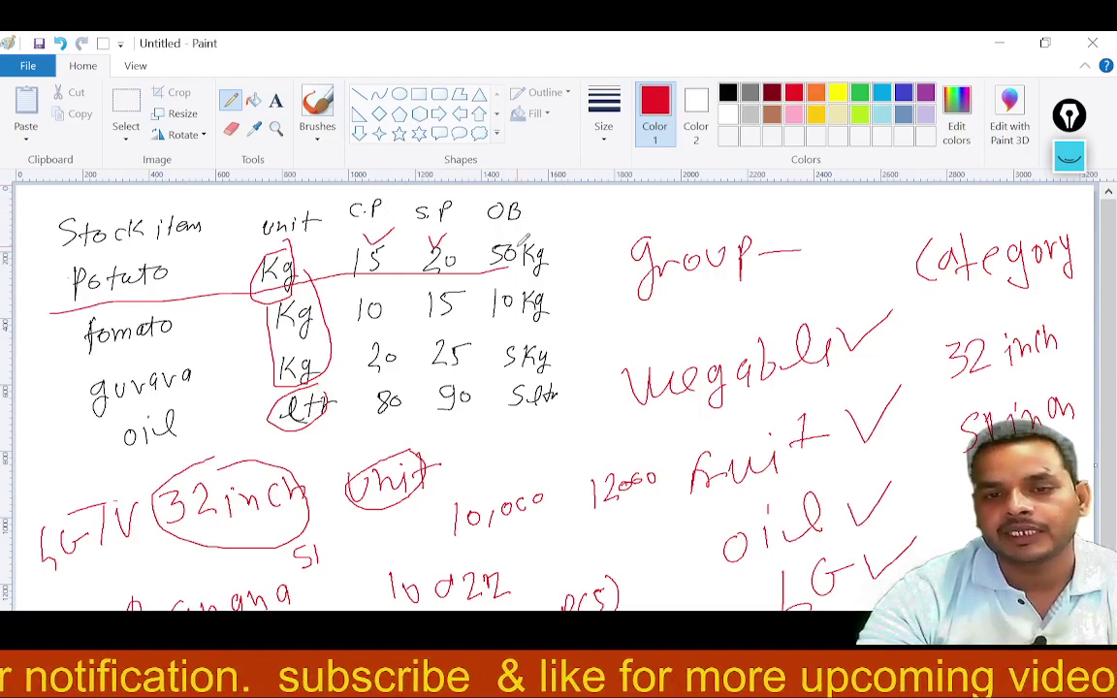
pyautogui.moveTo(527, 235)
pyautogui.mouseDown()
pyautogui.moveTo(494, 253)
pyautogui.moveTo(513, 274)
pyautogui.moveTo(555, 233)
pyautogui.mouseUp()
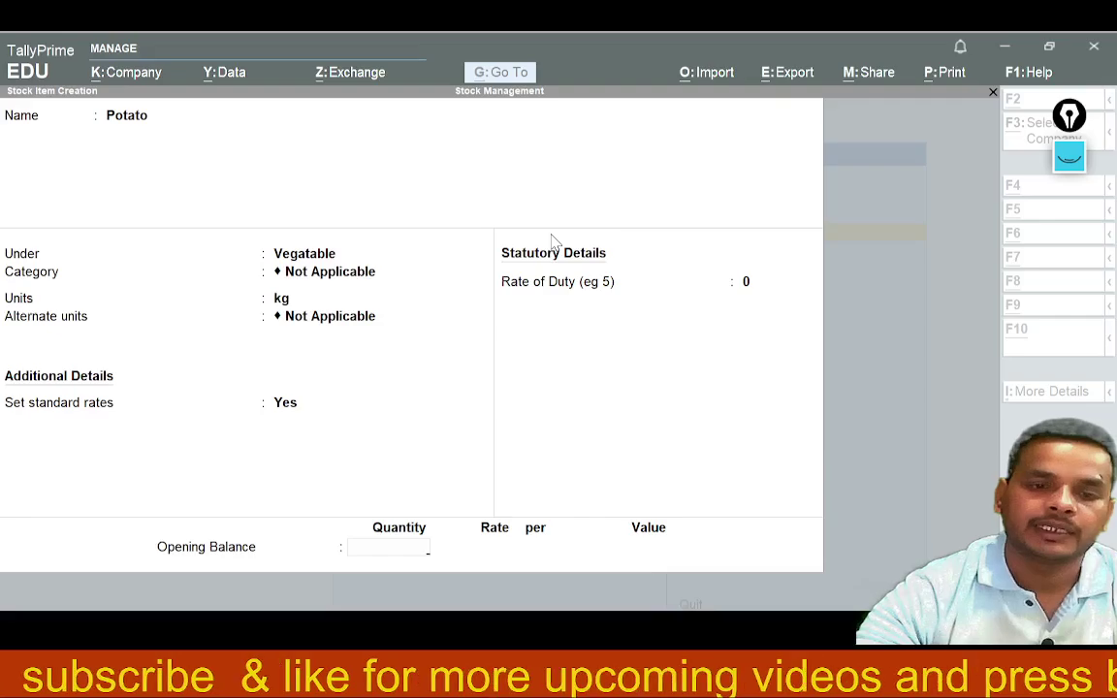
pyautogui.write('50')
pyautogui.press('Return')
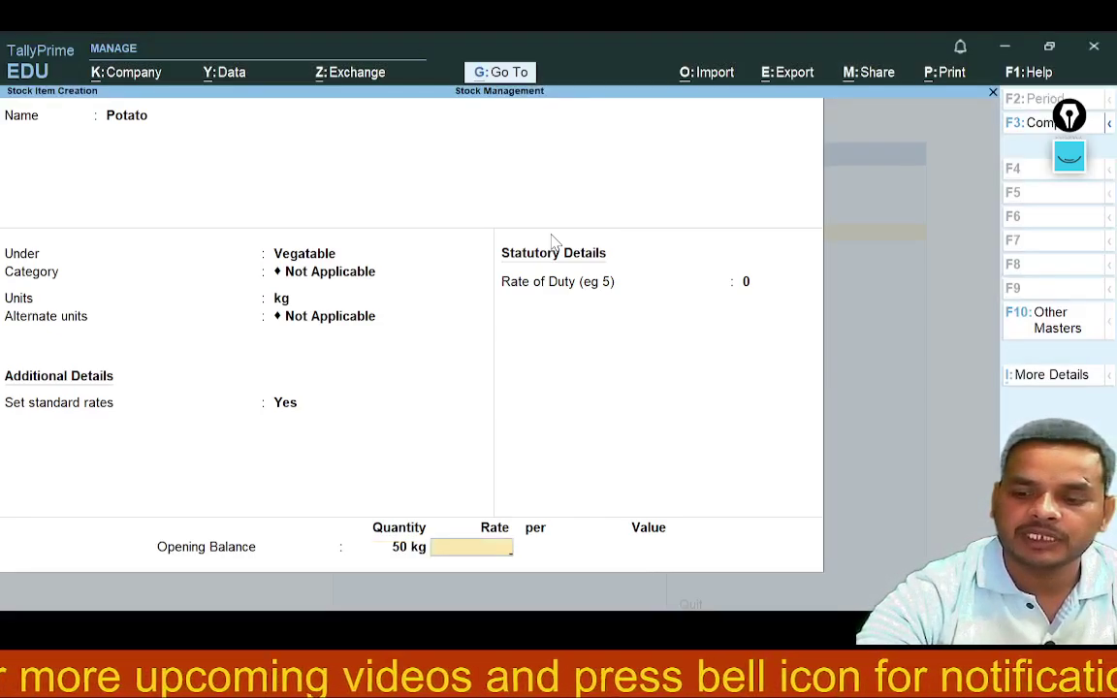
# Set Potato's opening balance rate to 10 per kg and save the stock item
pyautogui.write('10')
pyautogui.press('Return')
pyautogui.press('Return')
pyautogui.press('Return')
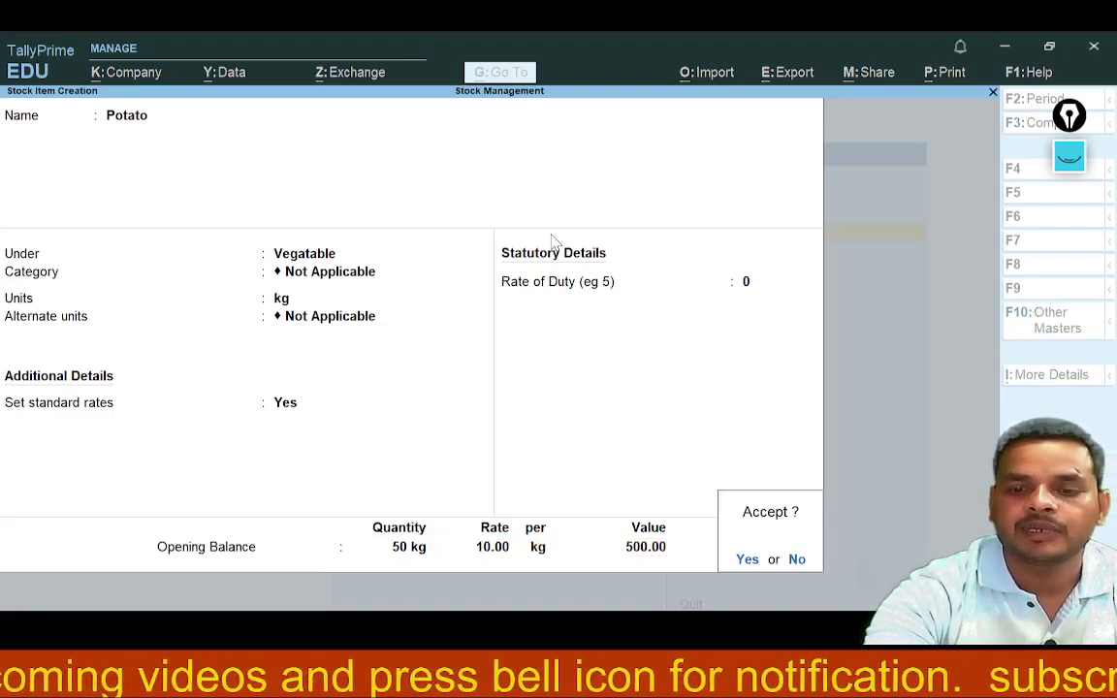
pyautogui.press('y')
# Check the Paint notes for the next item, name the new stock item Tomato, and place it under the Vegatable group
pyautogui.hotkey('alt', 'Tab')
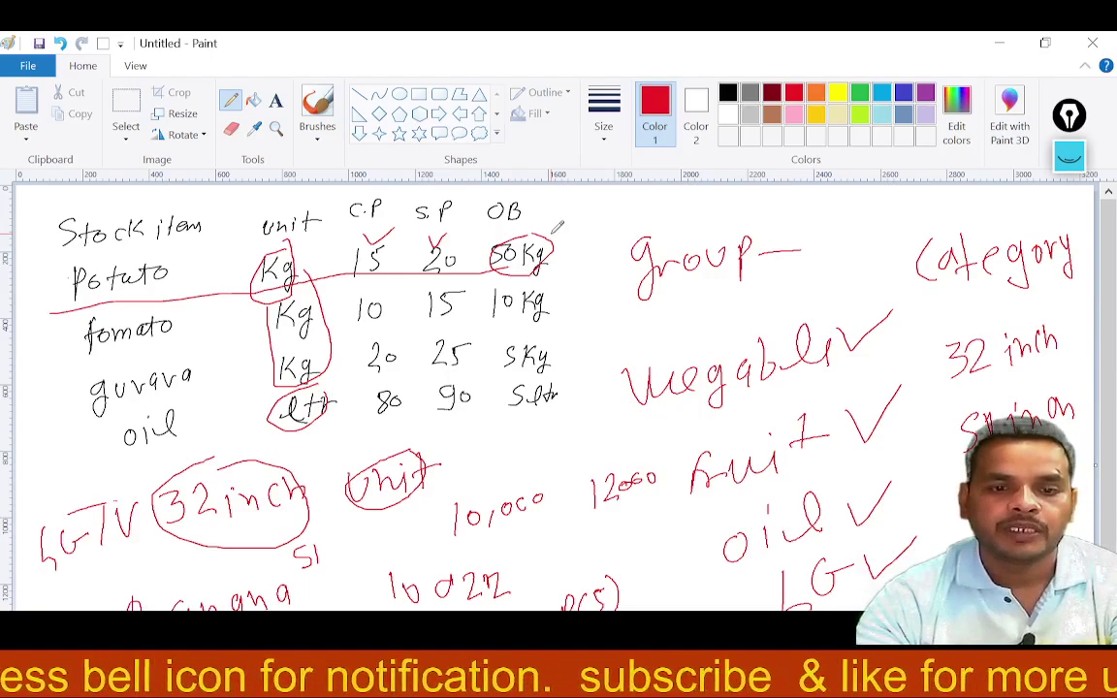
pyautogui.hotkey('alt', 'Tab')
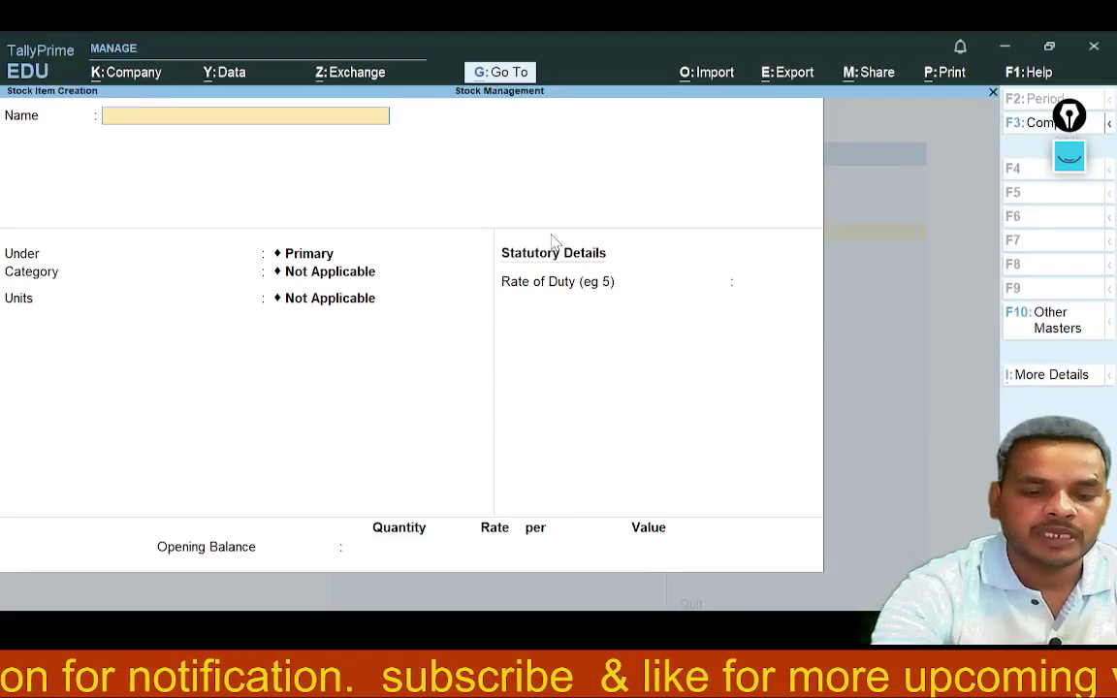
pyautogui.write('Tomat')
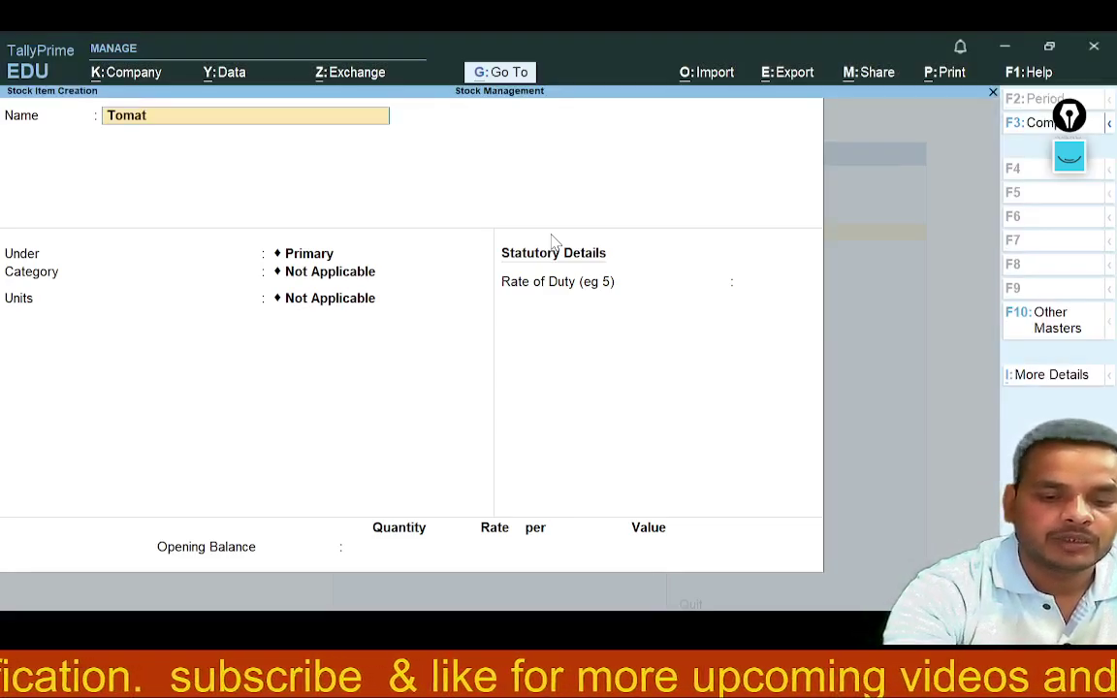
pyautogui.write('o')
pyautogui.press('Return')
pyautogui.press('Return')
pyautogui.press('BackSpace')
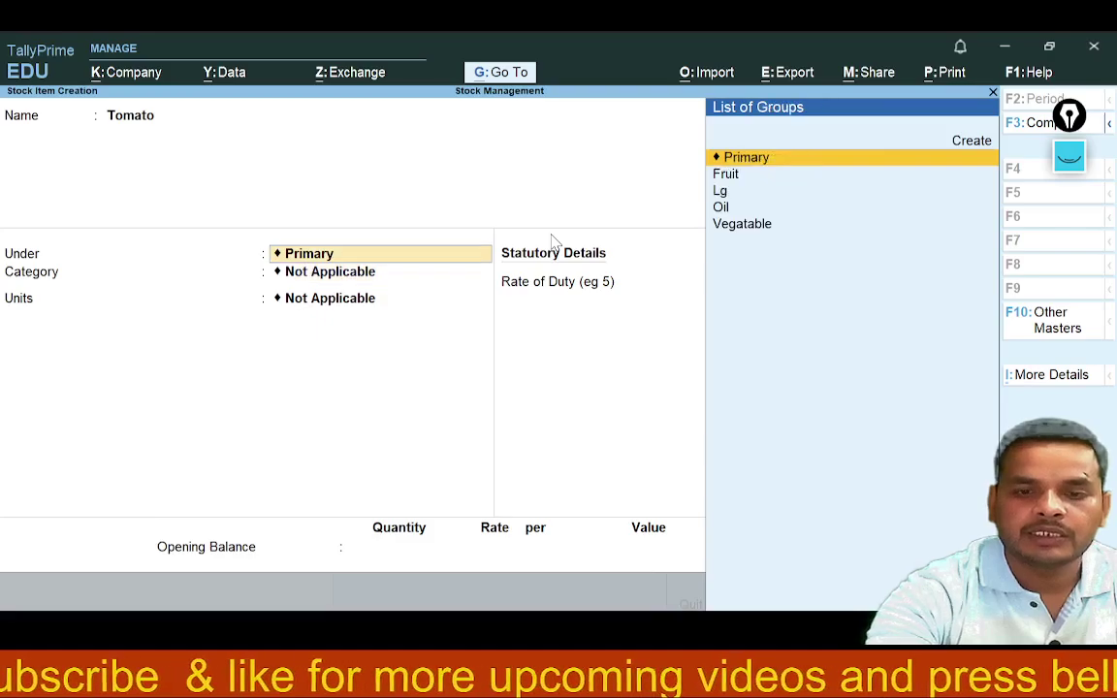
pyautogui.press('Down')
pyautogui.press('Down')
pyautogui.press('Down')
pyautogui.press('Down')
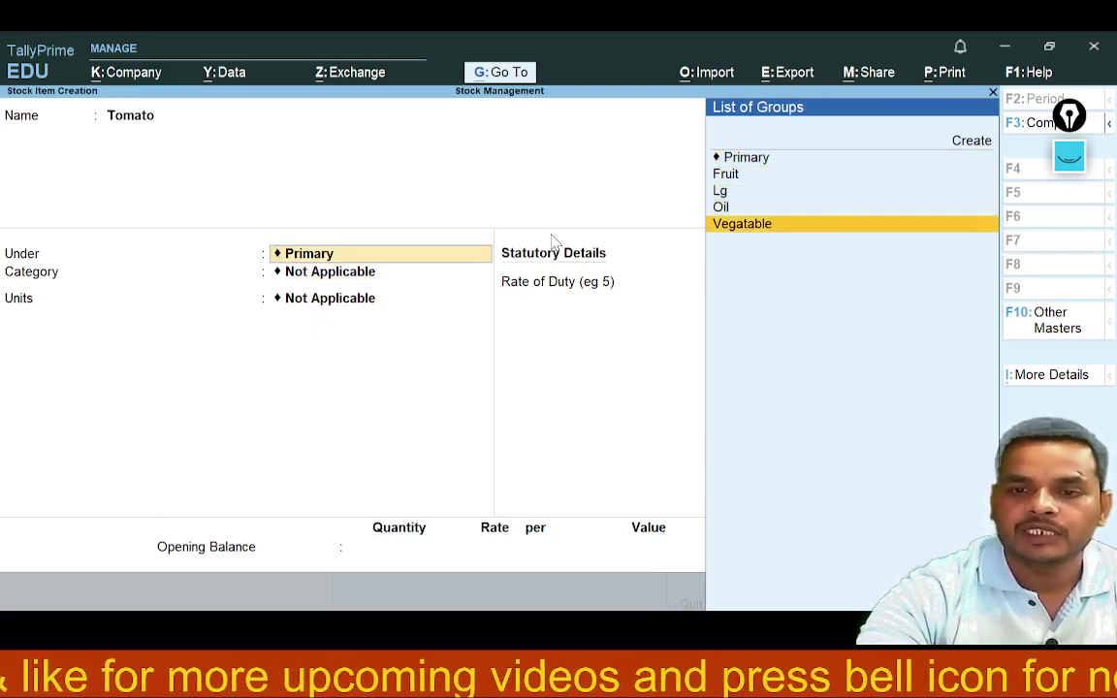
pyautogui.press('Return')
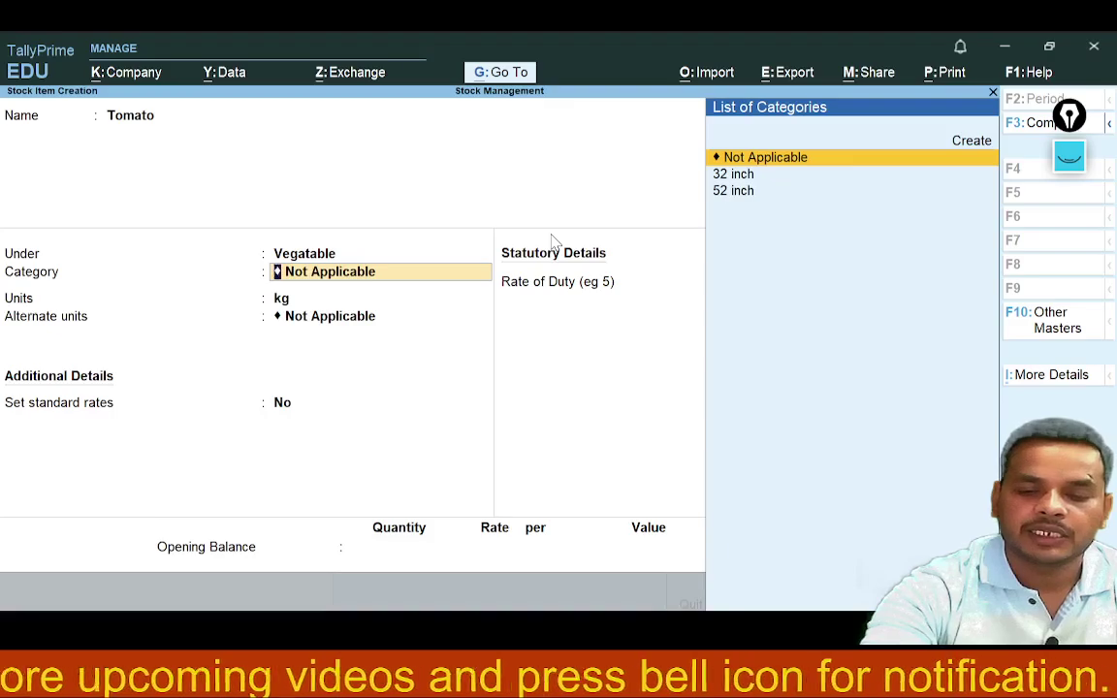
# Keep Tomato's category as Not Applicable and units as kg with no alternate unit, and enable standard rates with 1-Apr-24 as the cost date
pyautogui.press('Return')
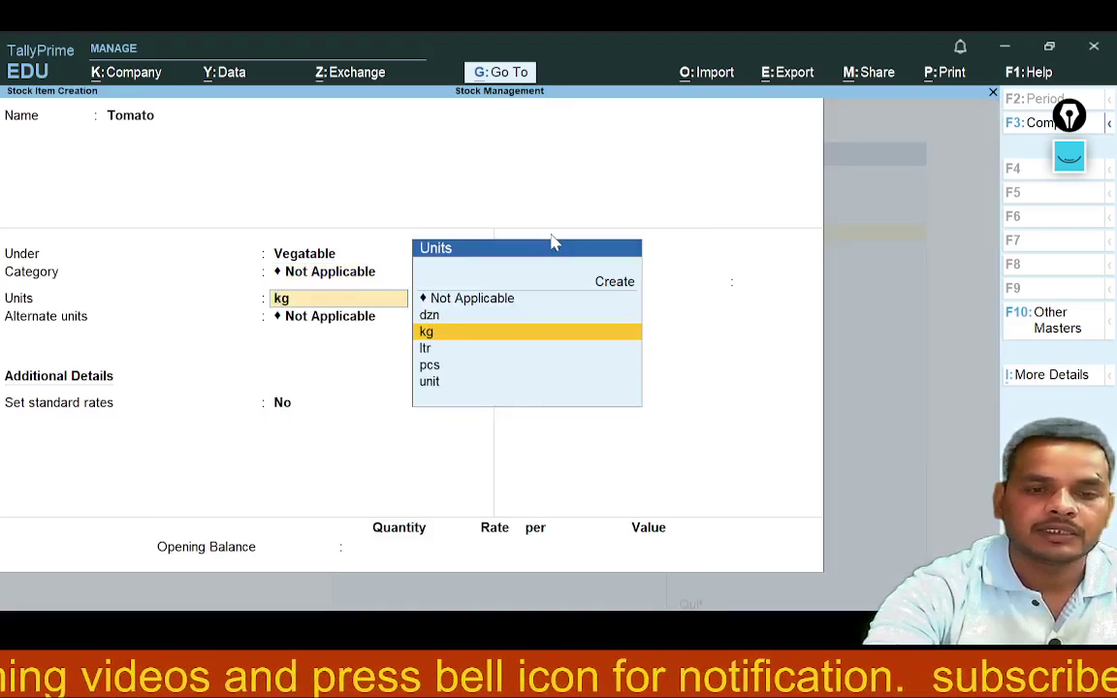
pyautogui.press('Return')
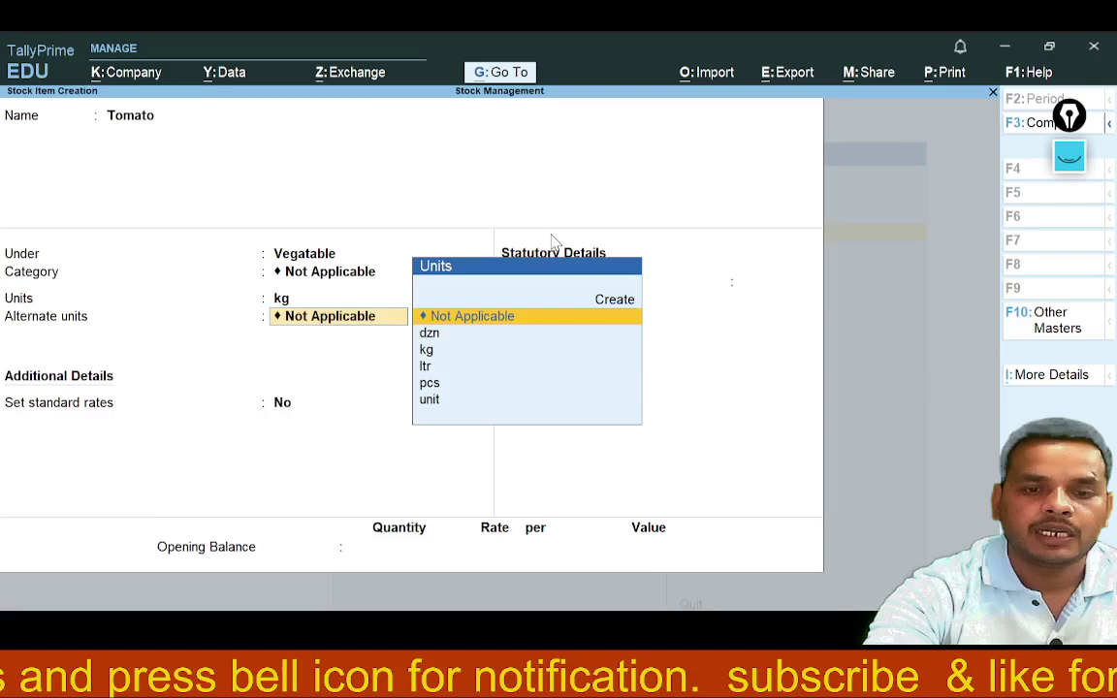
pyautogui.press('Return')
pyautogui.write('yes')
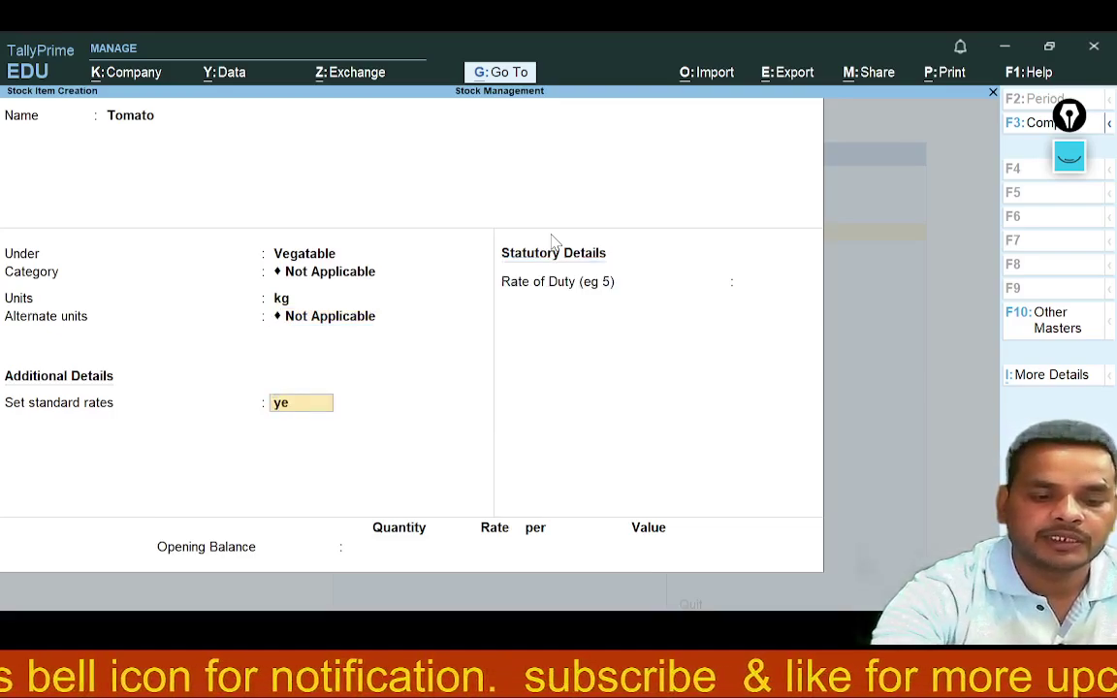
pyautogui.press('Return')
pyautogui.press('Return')
pyautogui.press('Return')
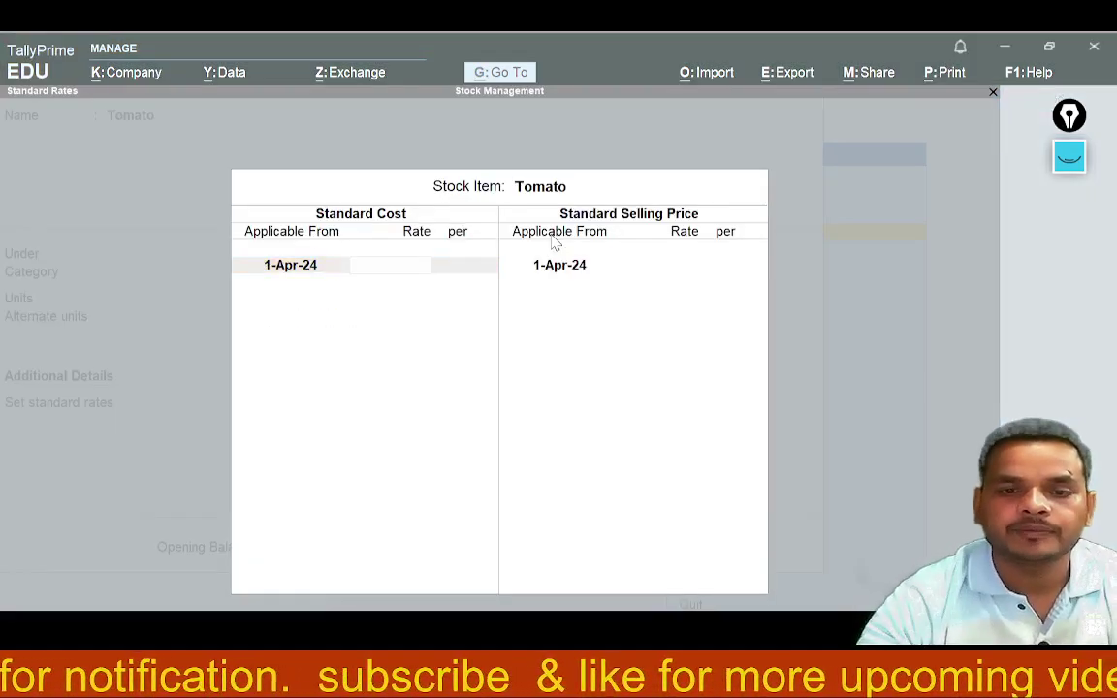
# Following the Paint notes, set Tomato's standard cost to 10 per kg and its standard selling price to 15 per kg from 1-Apr-24
pyautogui.hotkey('alt', 'Tab')
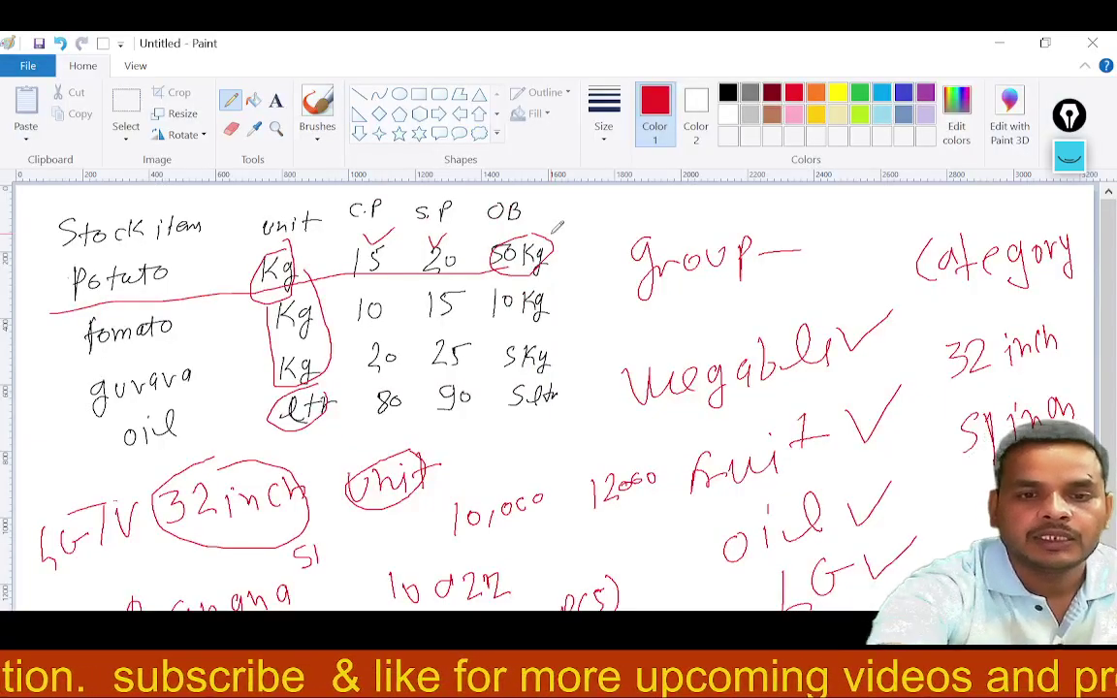
pyautogui.hotkey('alt', 'Tab')
pyautogui.write('10')
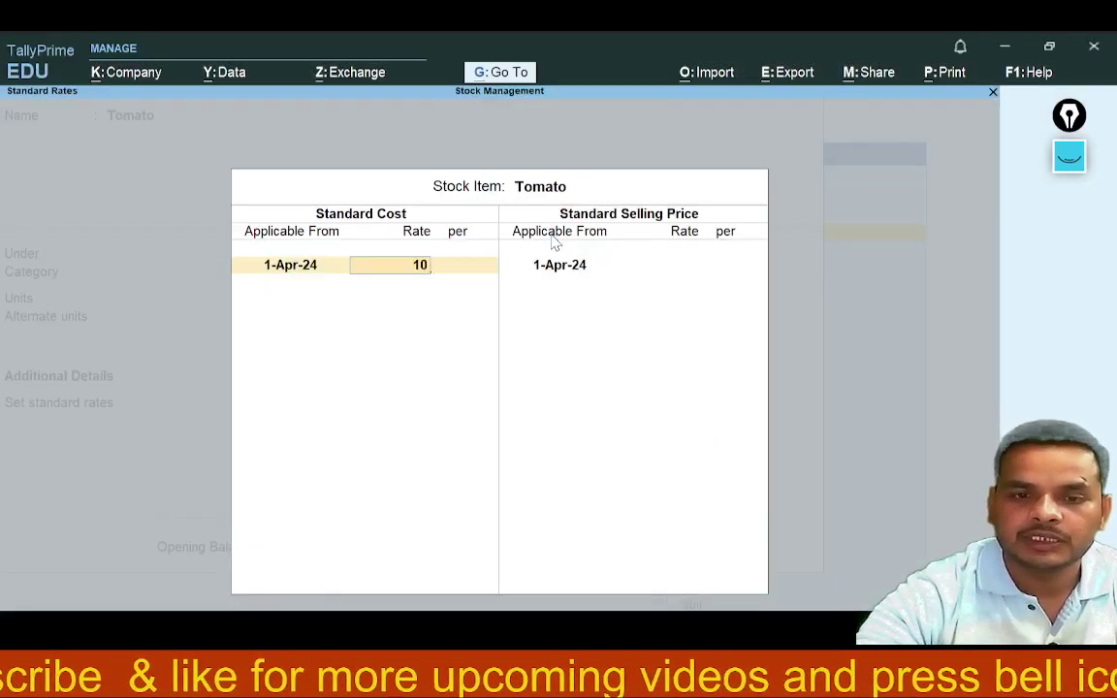
pyautogui.press('Return')
pyautogui.press('Return')
pyautogui.press('Return')
pyautogui.write('1')
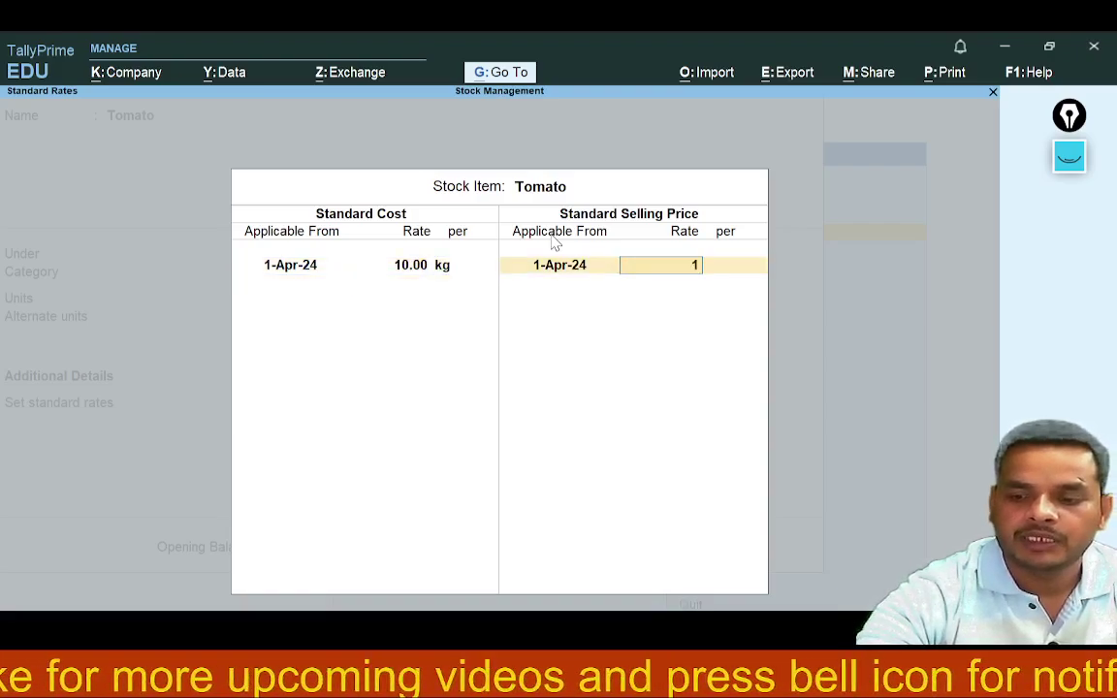
pyautogui.write('5')
pyautogui.press('Return')
pyautogui.press('Return')
pyautogui.press('Return')
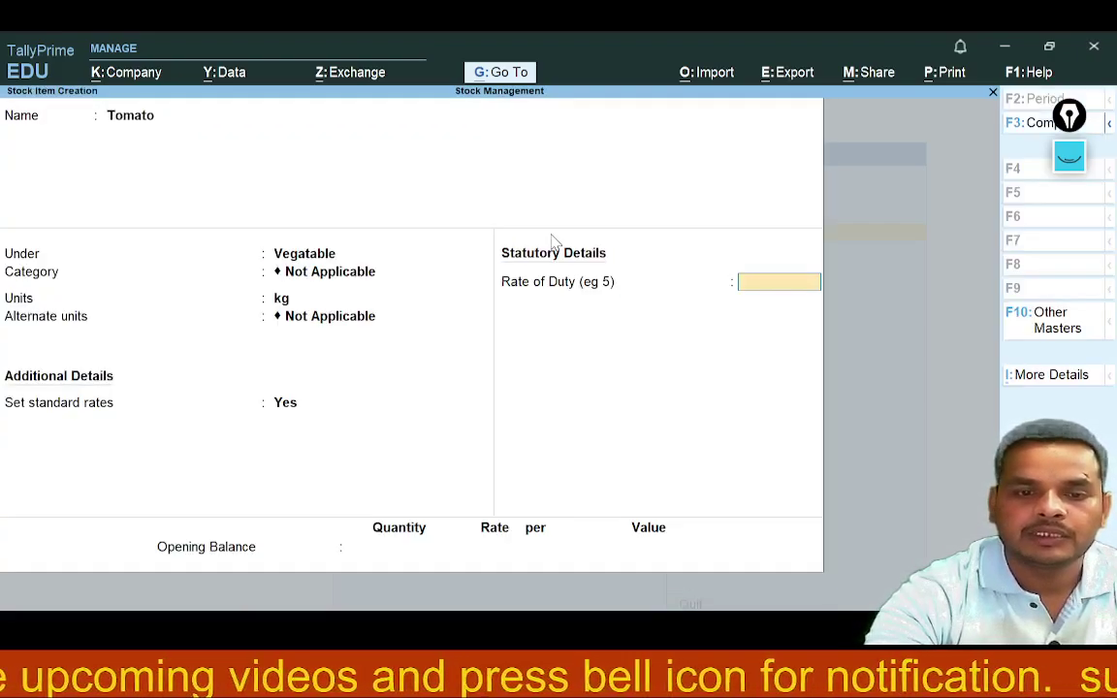
# Leave Tomato's duty rate at 0, enter an opening balance of 10 kg at 10 per kg, and save the item
pyautogui.press('Return')
pyautogui.hotkey('alt', 'Tab')
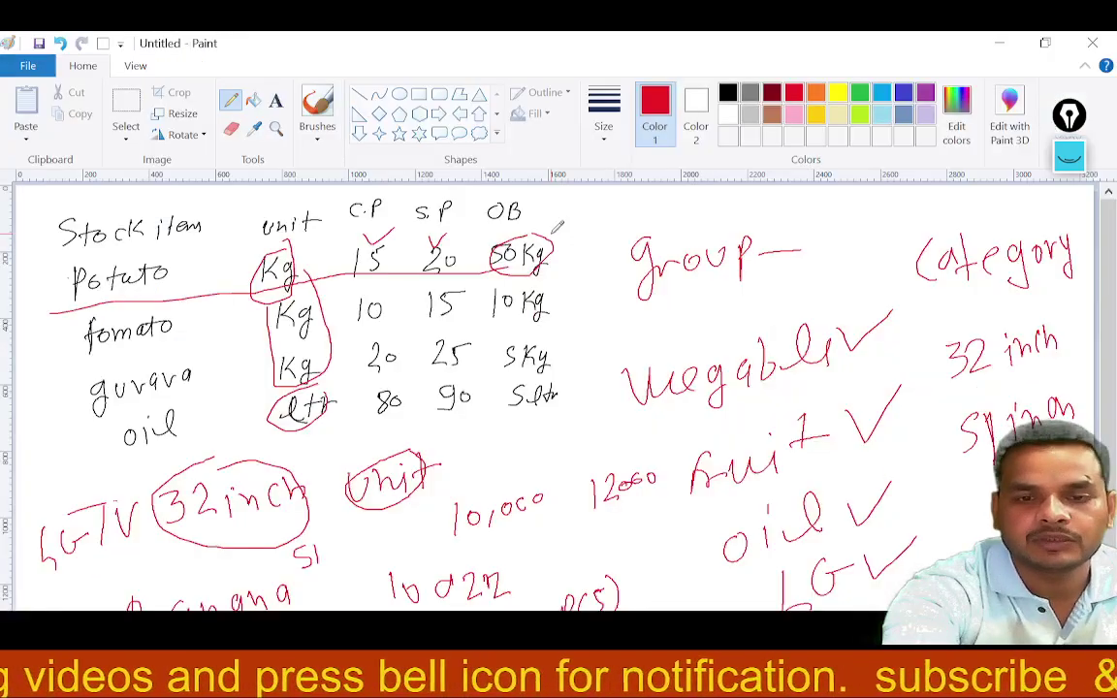
pyautogui.hotkey('alt', 'Tab')
pyautogui.write('10')
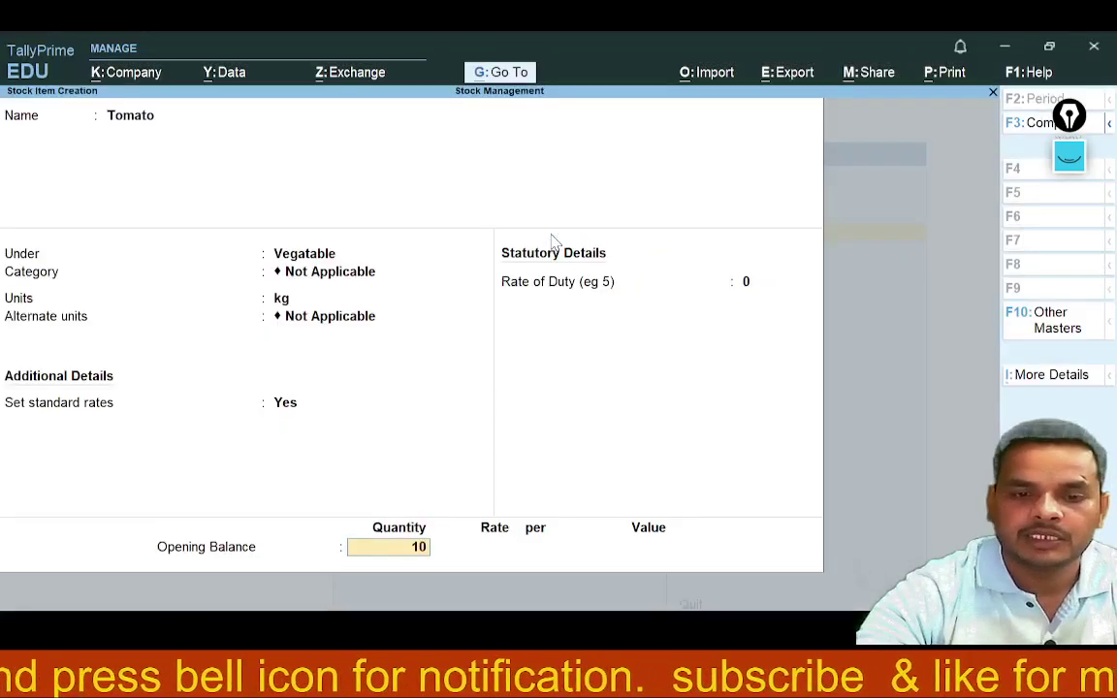
pyautogui.press('Return')
pyautogui.press('Return')
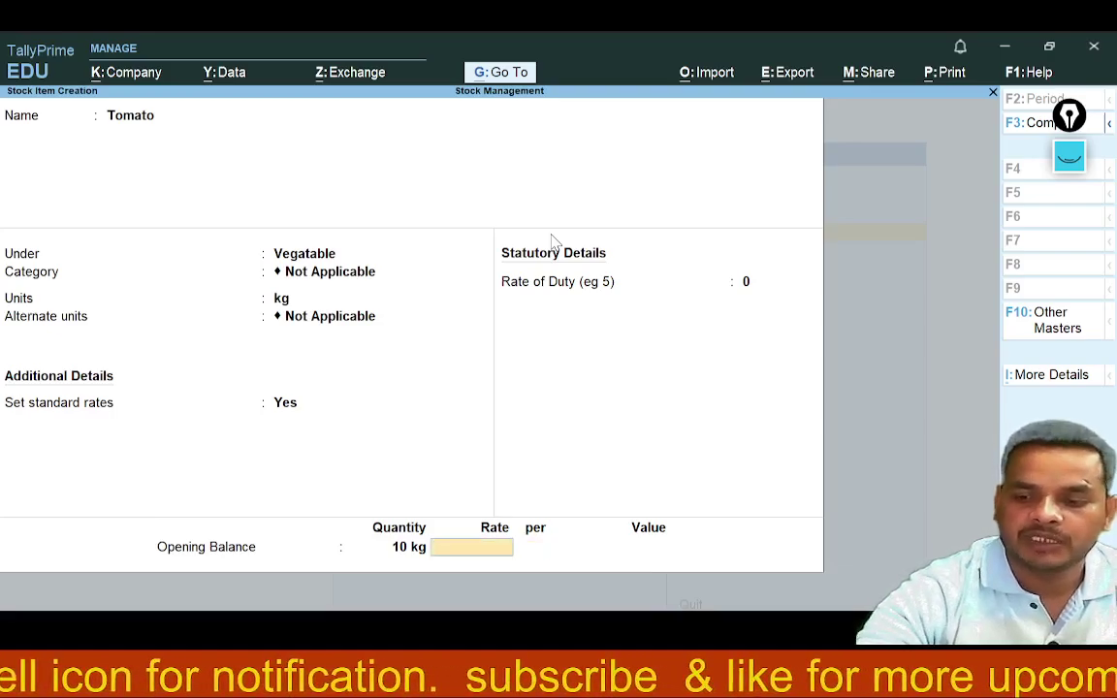
pyautogui.write('10')
pyautogui.press('Return')
pyautogui.press('Return')
pyautogui.press('Return')
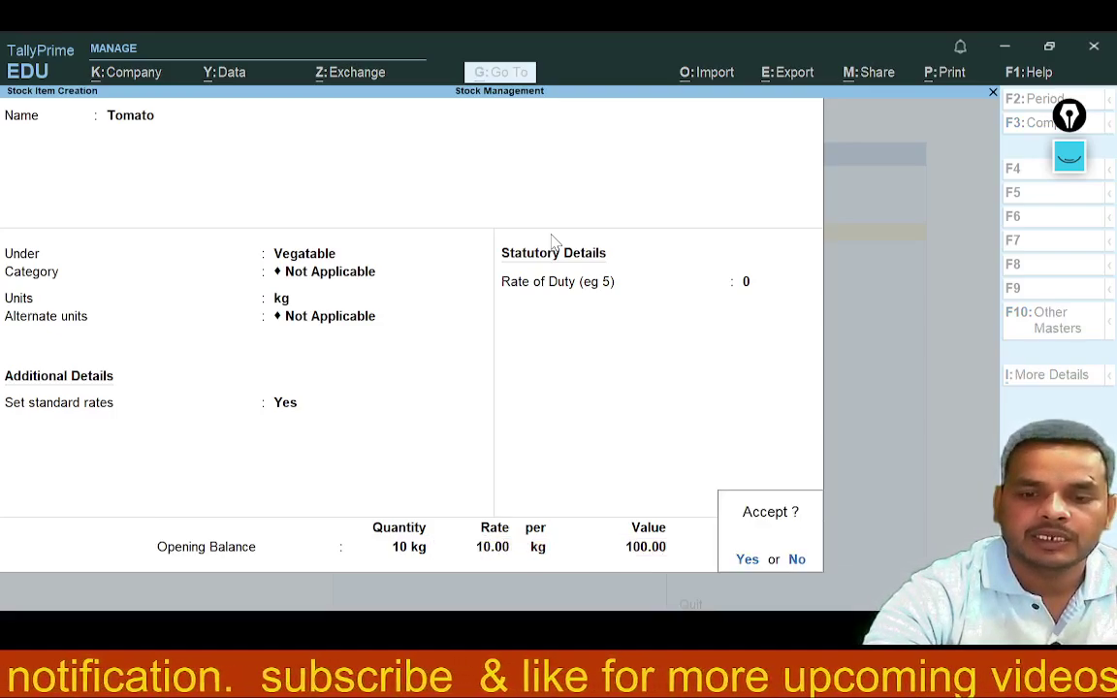
pyautogui.press('Return')
# Check the Paint notes for the next item, name the new stock item Guvava, and place it under the Fruit group
pyautogui.hotkey('alt', 'Tab')
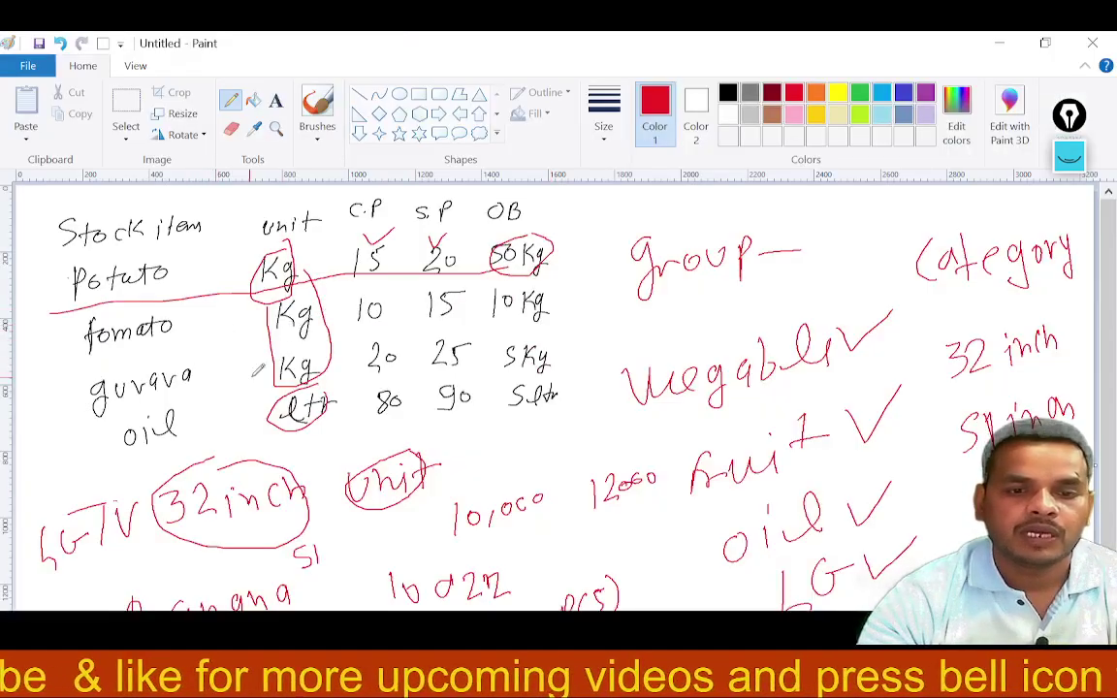
pyautogui.hotkey('alt', 'Tab')
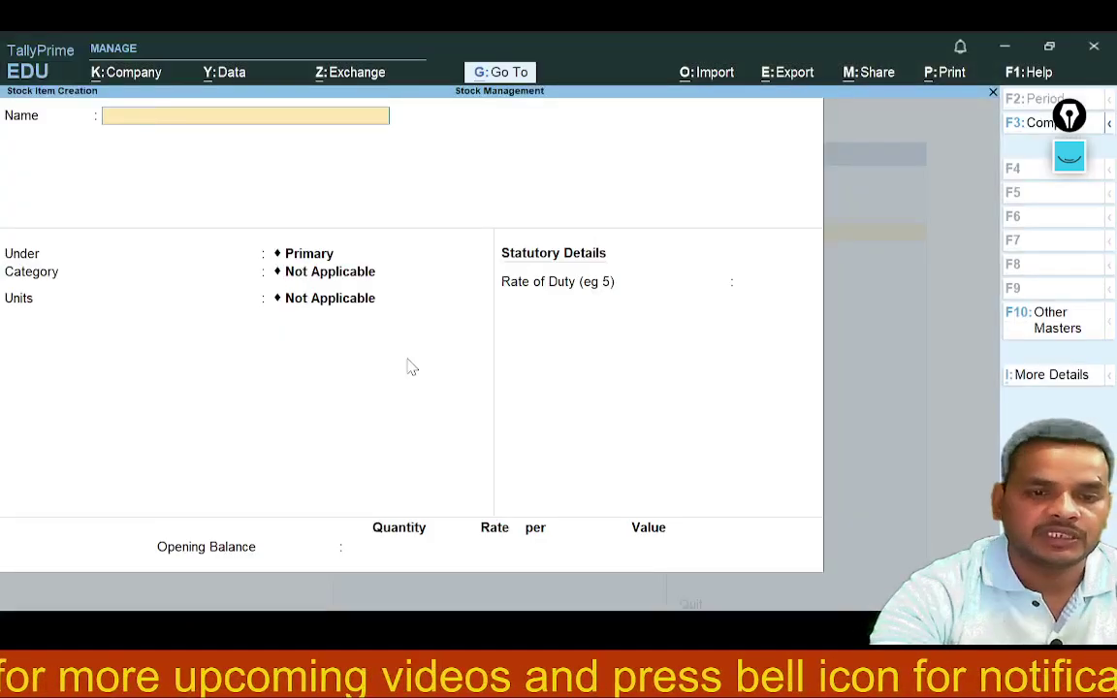
pyautogui.write('G')
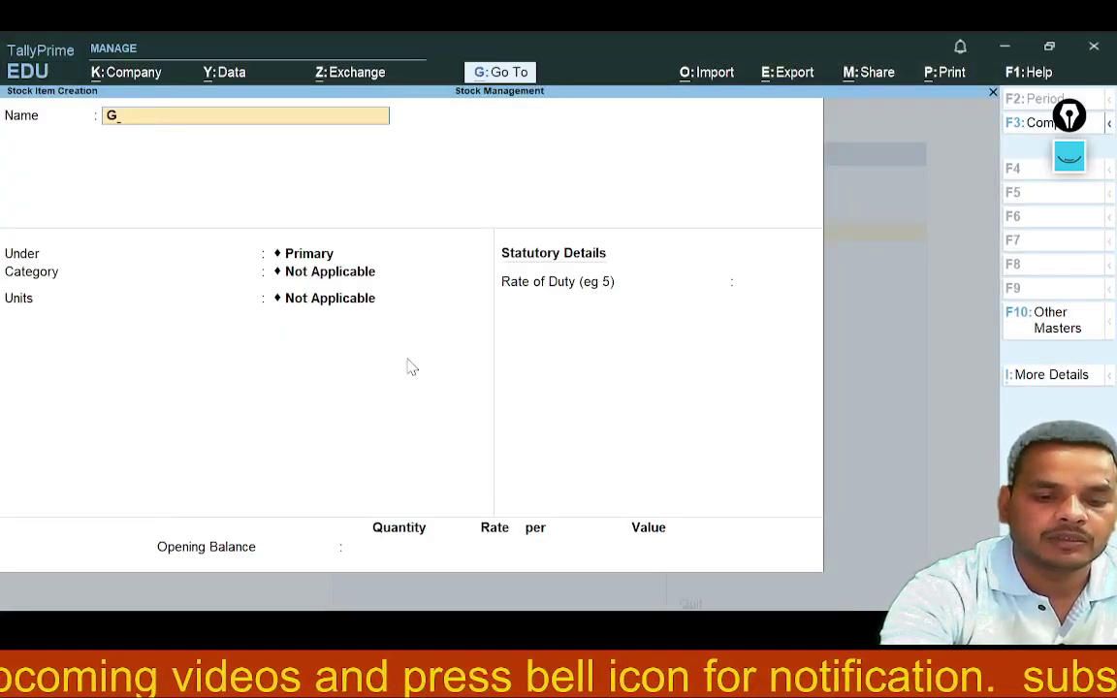
pyautogui.write('uvava')
pyautogui.press('Return')
pyautogui.press('Return')
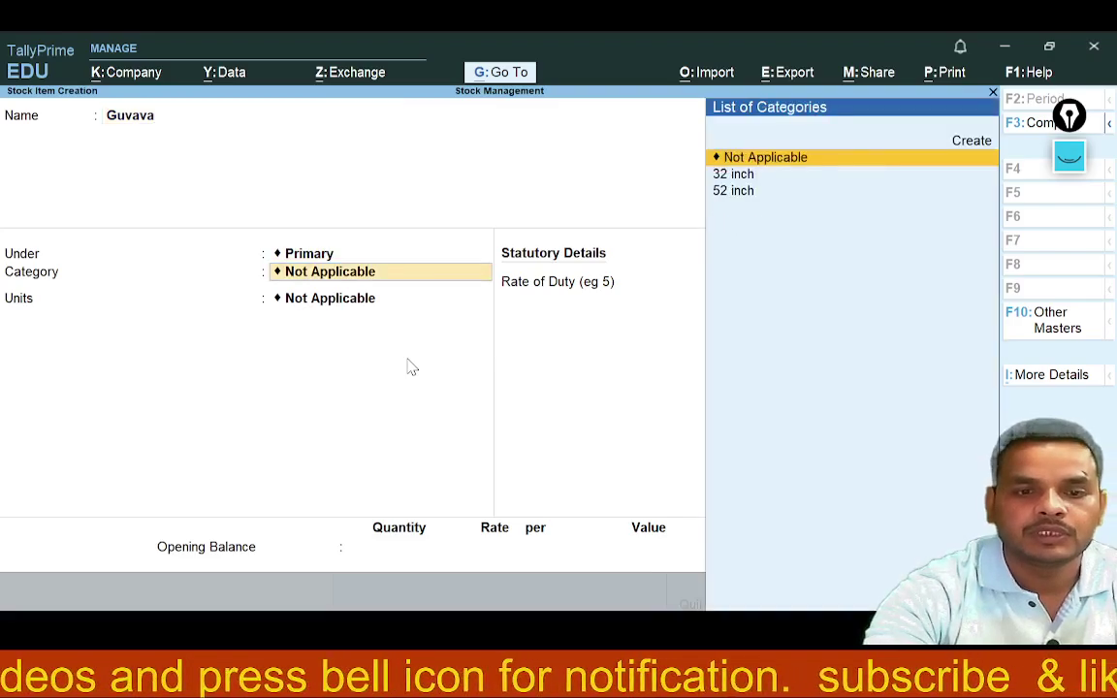
pyautogui.press('BackSpace')
pyautogui.press('Down')
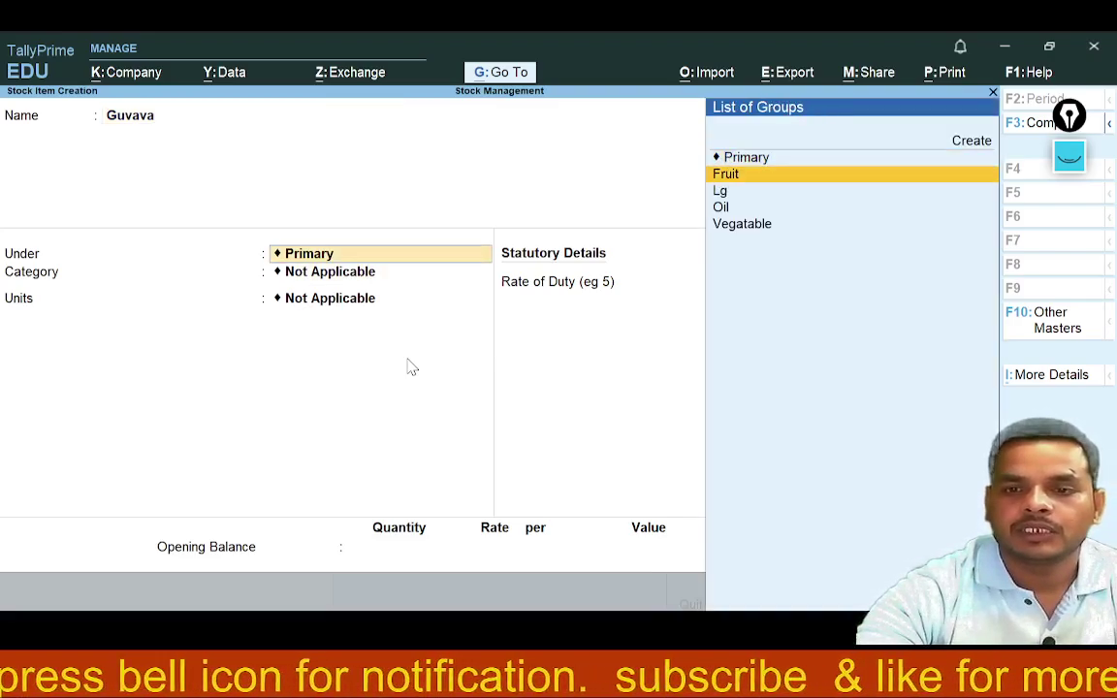
pyautogui.press('Down')
pyautogui.press('Up')
pyautogui.press('Return')
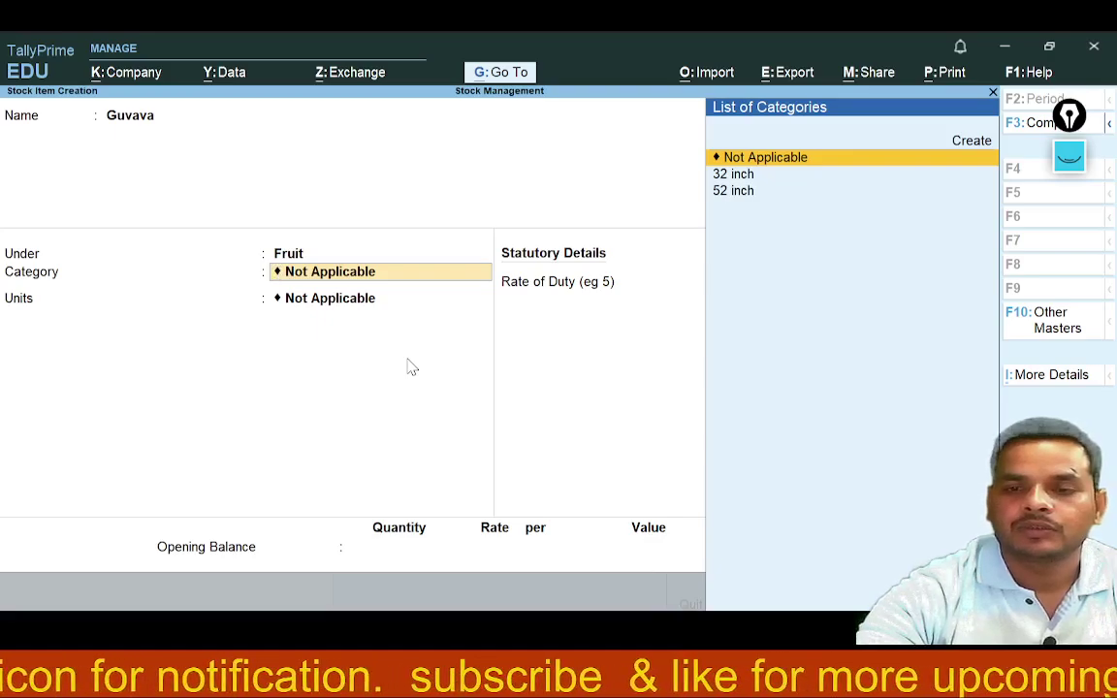
# Leave Guvava's category as Not Applicable and look through the available units for the item
pyautogui.press('Return')
pyautogui.press('Down')
pyautogui.press('Down')
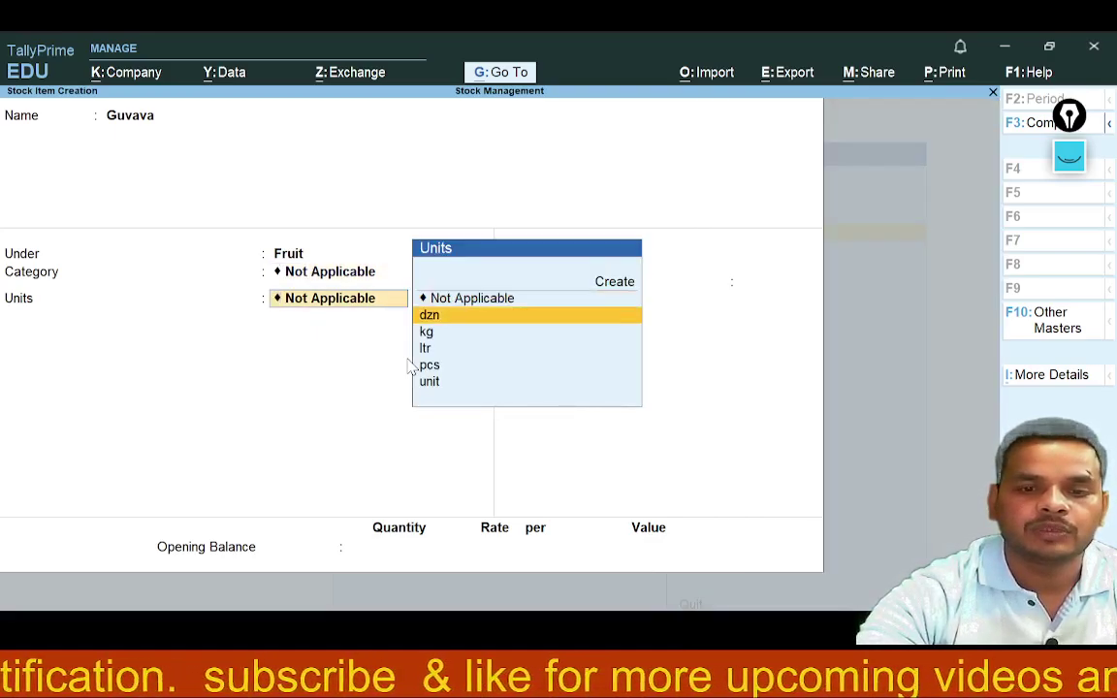